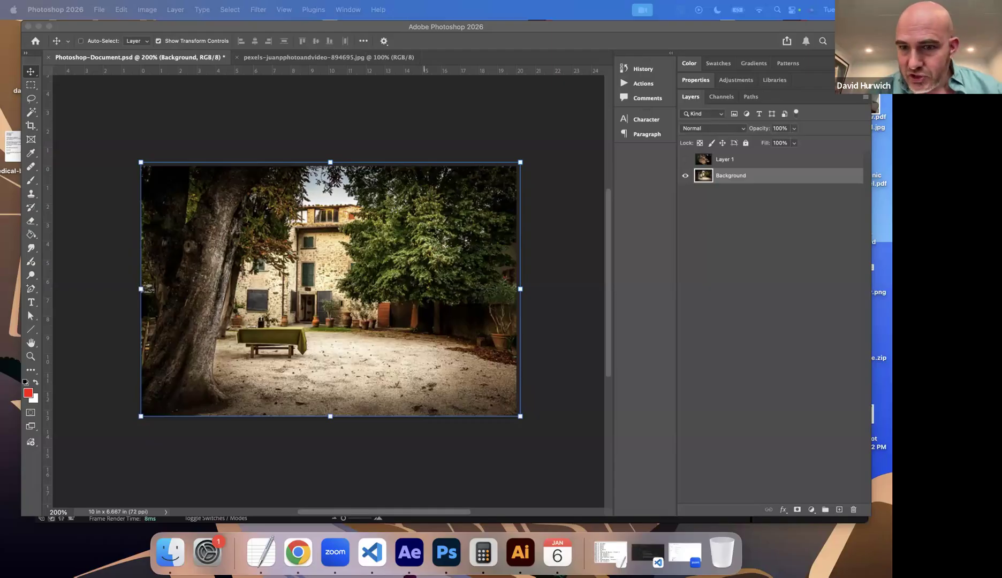
# Try erasing broad strokes across the middle of the Background photo with a 60 px Eraser, and undo the erasing.
pyautogui.click(687, 179)
pyautogui.click(685, 175)
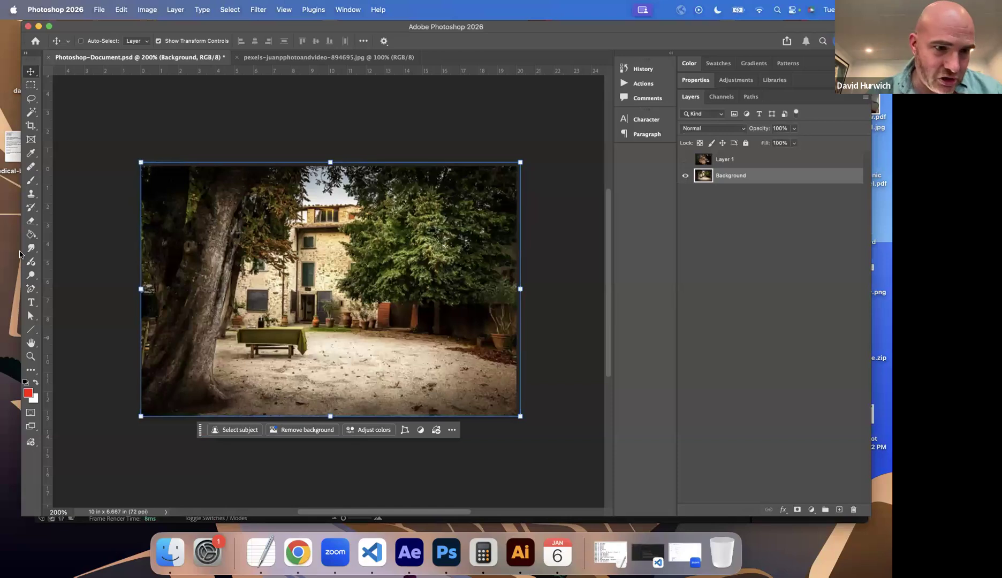
pyautogui.click(31, 220)
pyautogui.press(']')
pyautogui.press(']')
pyautogui.press(']')
pyautogui.press(']')
pyautogui.press(']')
pyautogui.press(']')
pyautogui.moveTo(289, 266)
pyautogui.mouseDown()
pyautogui.moveTo(302, 321)
pyautogui.moveTo(402, 271)
pyautogui.moveTo(471, 289)
pyautogui.moveTo(470, 347)
pyautogui.mouseUp()
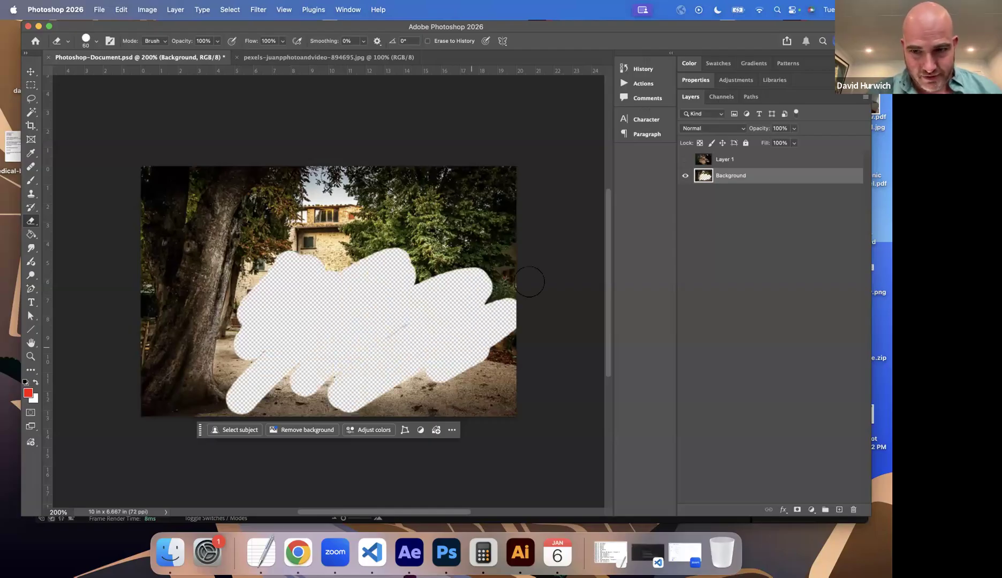
pyautogui.press('super+z')
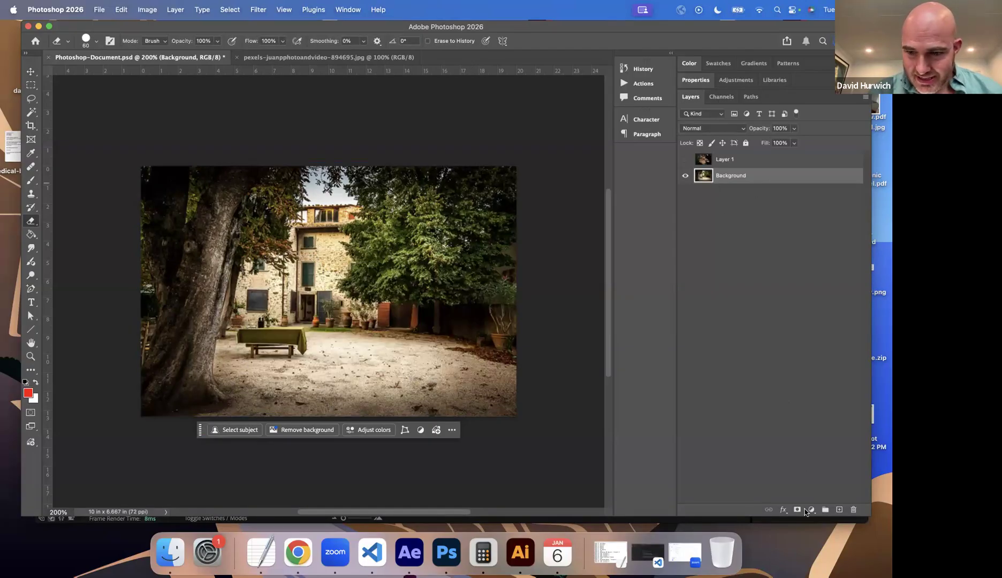
# Add a layer mask to the Background layer and hide the photo's upper-right area by painting black with an 80 px brush.
pyautogui.click(797, 510)
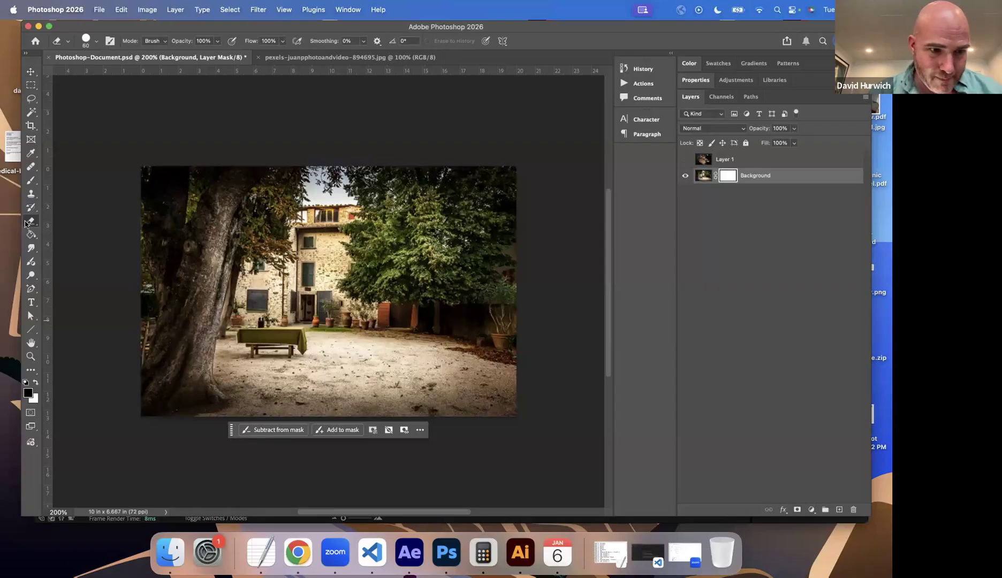
pyautogui.click(31, 180)
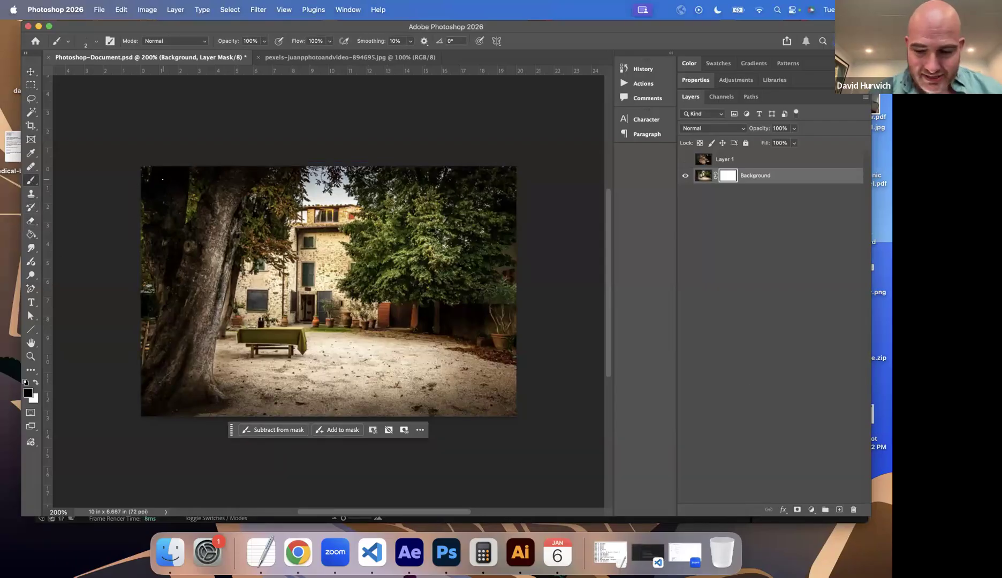
pyautogui.press(']')
pyautogui.press(']')
pyautogui.press(']')
pyautogui.press(']')
pyautogui.press(']')
pyautogui.press(']')
pyautogui.press(']')
pyautogui.press(']')
pyautogui.press(']')
pyautogui.press(']')
pyautogui.press(']')
pyautogui.press(']')
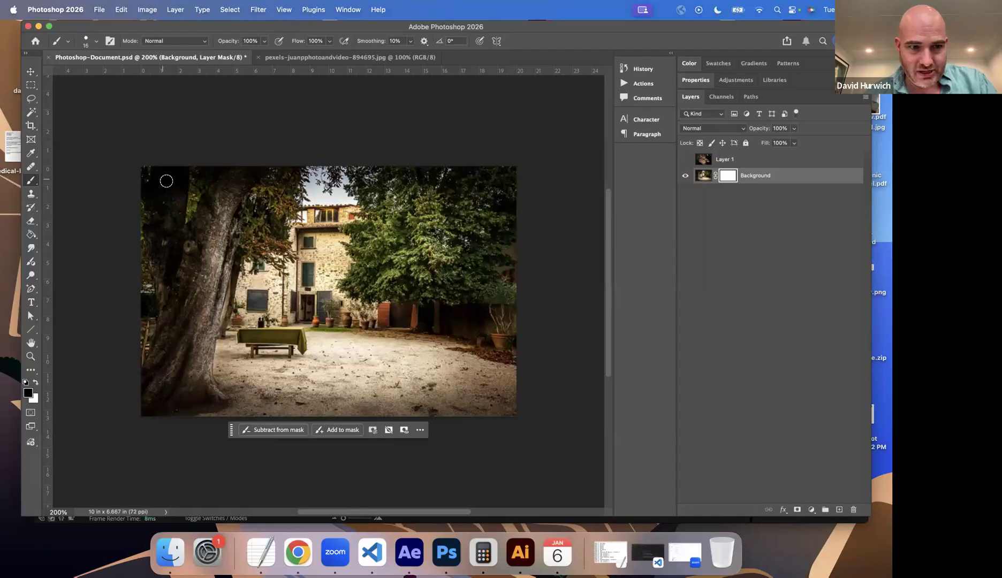
pyautogui.press(']')
pyautogui.moveTo(446, 202)
pyautogui.mouseDown()
pyautogui.moveTo(409, 298)
pyautogui.moveTo(498, 253)
pyautogui.moveTo(520, 182)
pyautogui.moveTo(491, 193)
pyautogui.moveTo(425, 141)
pyautogui.moveTo(378, 170)
pyautogui.moveTo(352, 159)
pyautogui.moveTo(509, 182)
pyautogui.moveTo(458, 171)
pyautogui.moveTo(488, 172)
pyautogui.moveTo(461, 277)
pyautogui.moveTo(507, 298)
pyautogui.moveTo(521, 317)
pyautogui.moveTo(377, 276)
pyautogui.moveTo(380, 292)
pyautogui.moveTo(550, 352)
pyautogui.mouseUp()
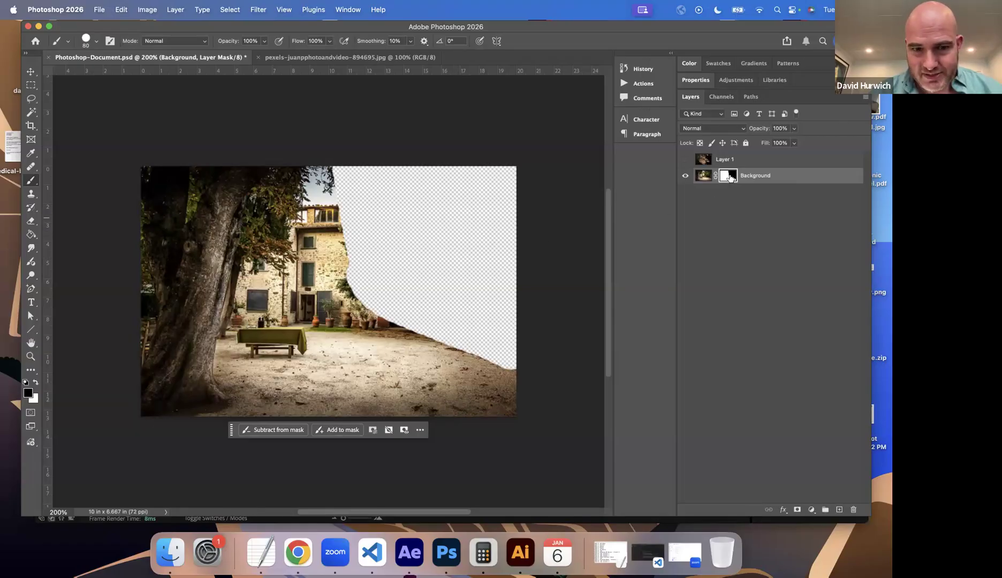
# Inspect the layer mask on its own and paint it white to restore the trees below the top strip.
pyautogui.keyDown('alt'); pyautogui.click(728, 175); pyautogui.keyUp('alt')
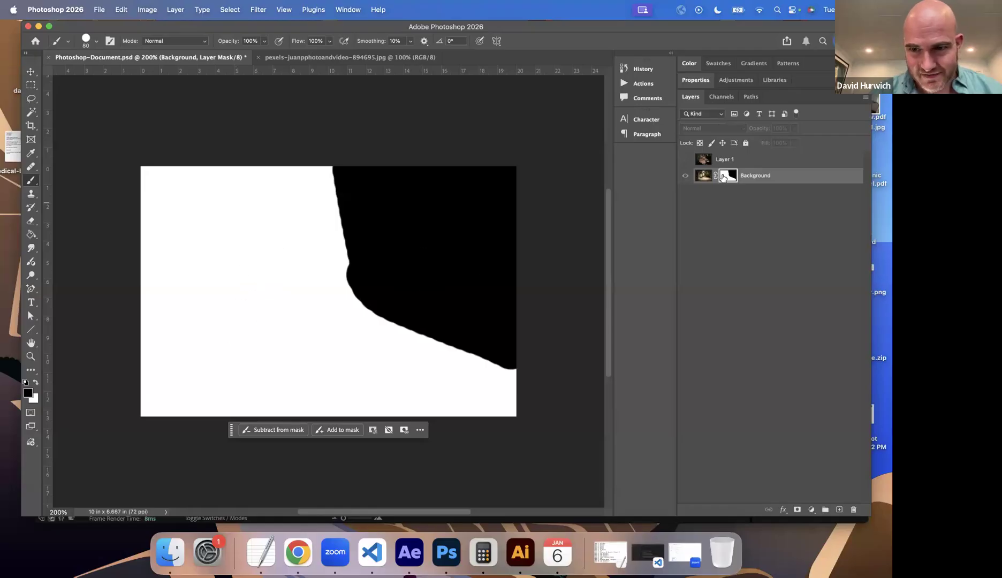
pyautogui.keyDown('alt'); pyautogui.click(723, 179); pyautogui.keyUp('alt')
pyautogui.click(35, 383)
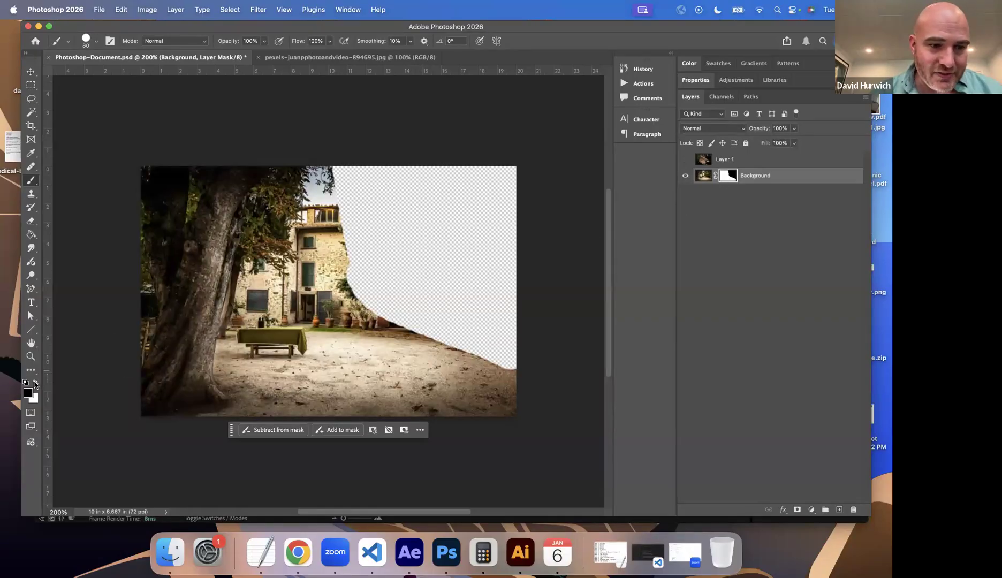
pyautogui.moveTo(386, 261)
pyautogui.mouseDown()
pyautogui.moveTo(424, 289)
pyautogui.moveTo(487, 294)
pyautogui.moveTo(465, 334)
pyautogui.moveTo(509, 360)
pyautogui.moveTo(474, 257)
pyautogui.moveTo(459, 270)
pyautogui.moveTo(494, 253)
pyautogui.moveTo(501, 270)
pyautogui.moveTo(285, 244)
pyautogui.moveTo(502, 233)
pyautogui.moveTo(297, 234)
pyautogui.mouseUp()
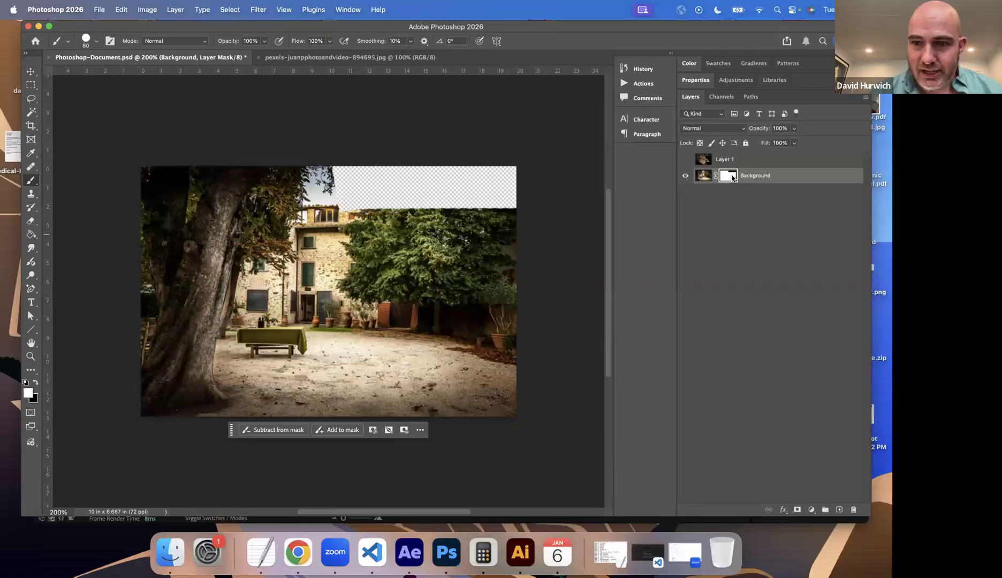
# Disable and re-enable the Background layer's mask for comparison, and delete the mask.
pyautogui.rightClick(738, 182)
pyautogui.click(737, 183)
pyautogui.rightClick(729, 180)
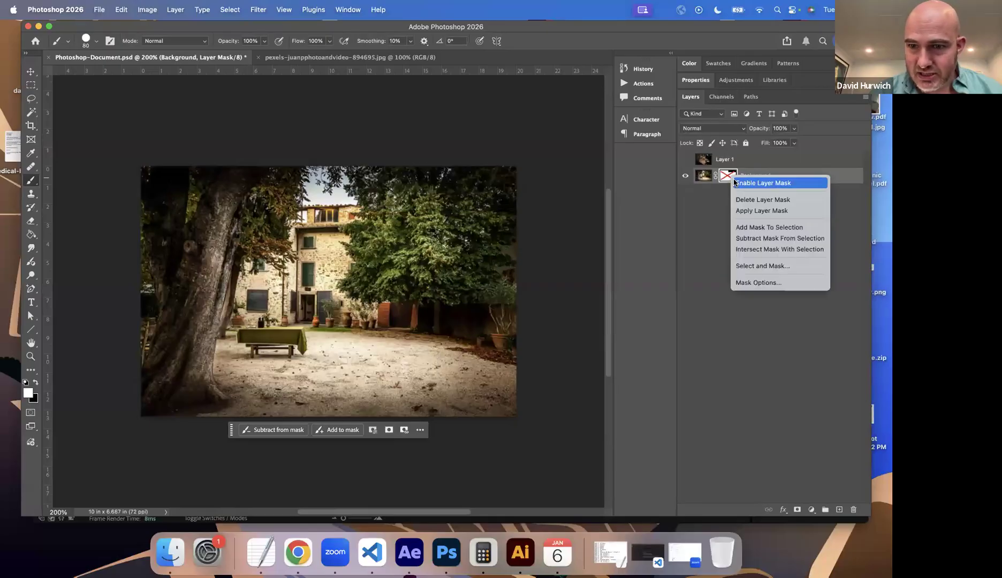
pyautogui.click(738, 183)
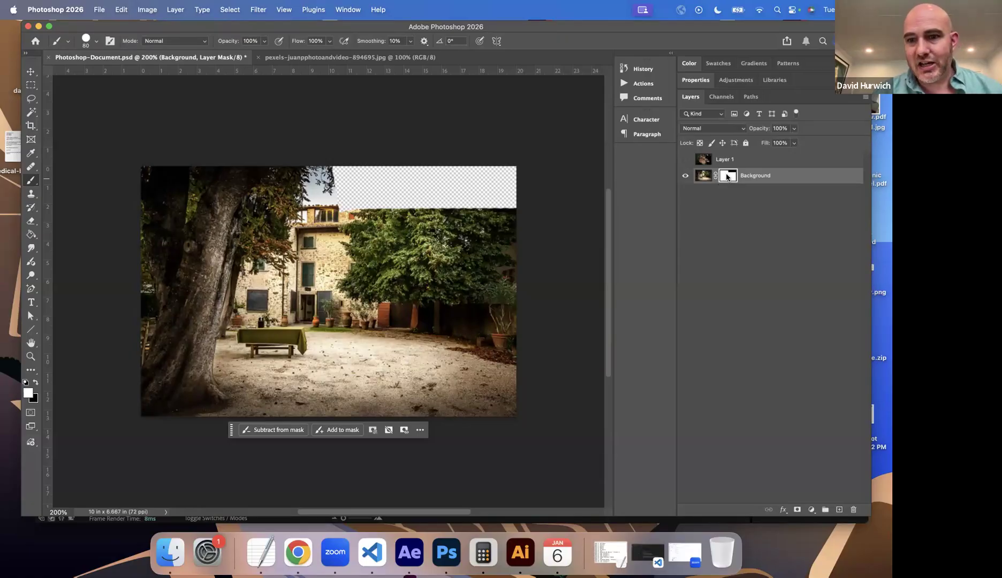
pyautogui.rightClick(729, 178)
pyautogui.click(743, 199)
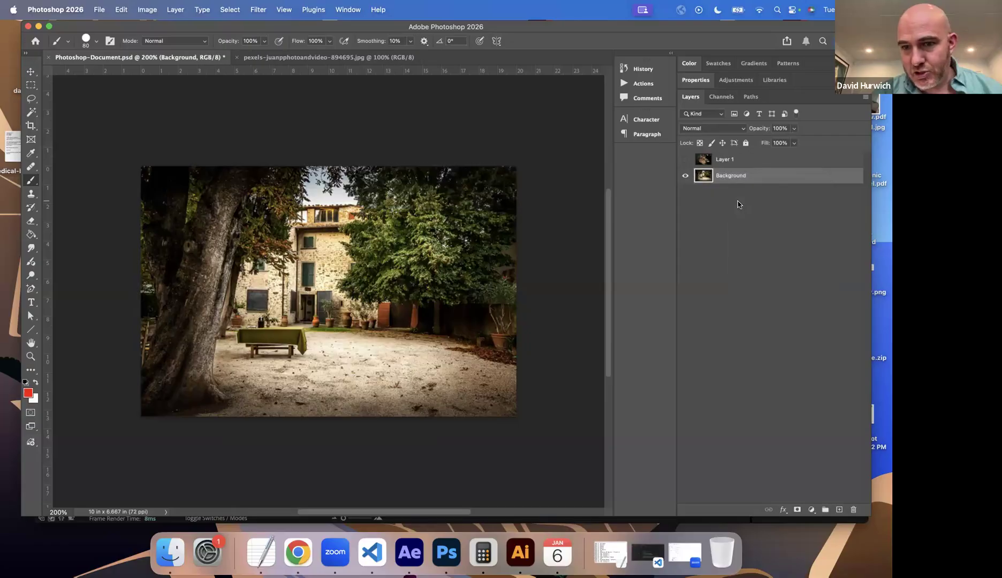
# Try adding a layer mask and a second mask to the Background layer, and undo both.
pyautogui.click(797, 511)
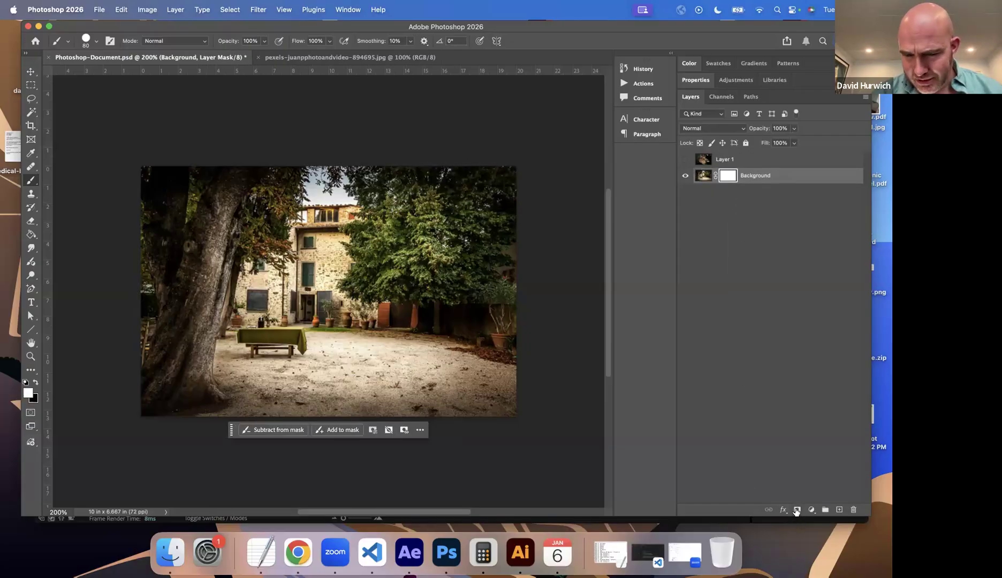
pyautogui.click(796, 511)
pyautogui.press('super+z')
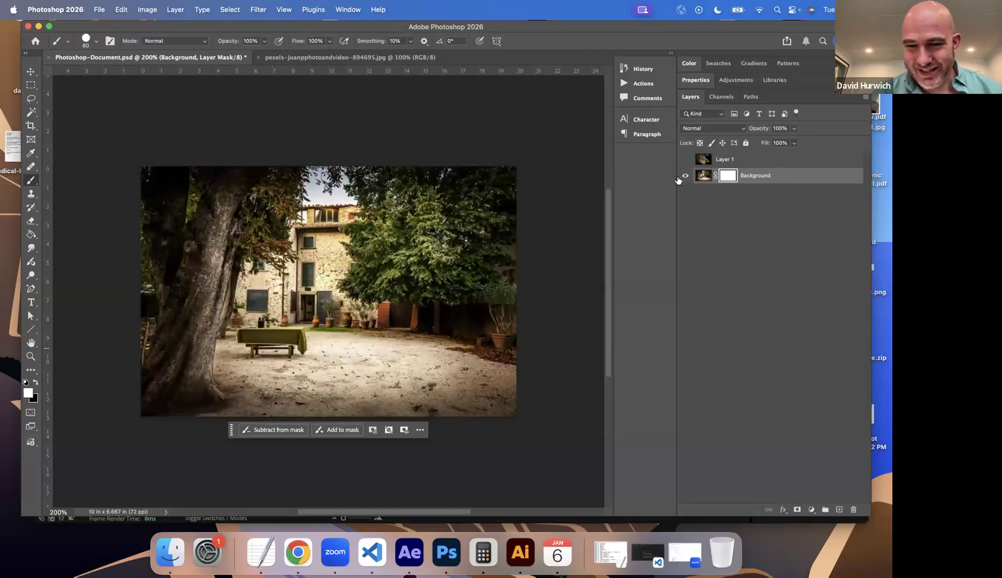
pyautogui.press('super+z')
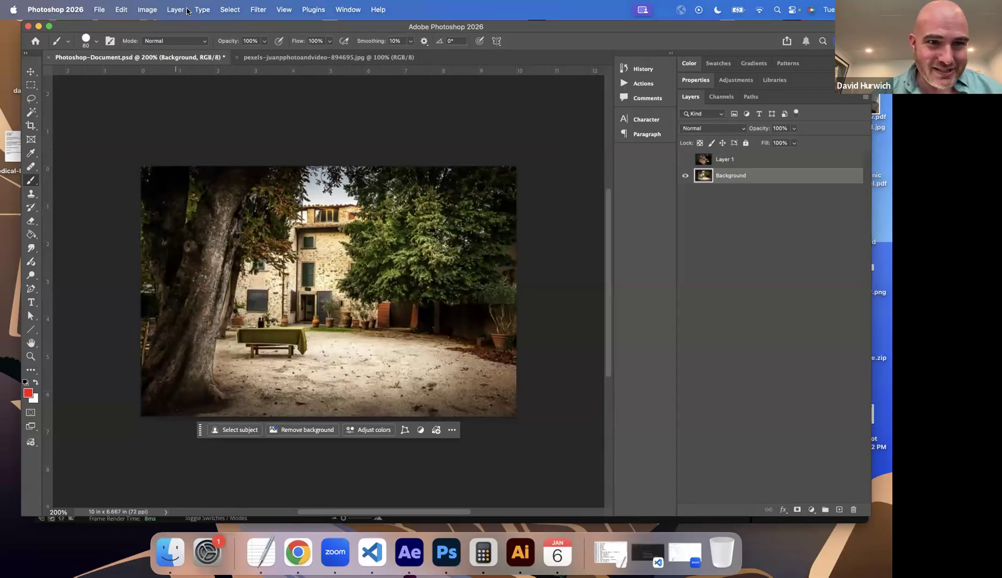
# Try a Reveal All vector mask on the Background layer, and undo it.
pyautogui.click(176, 9)
pyautogui.moveTo(229, 193)
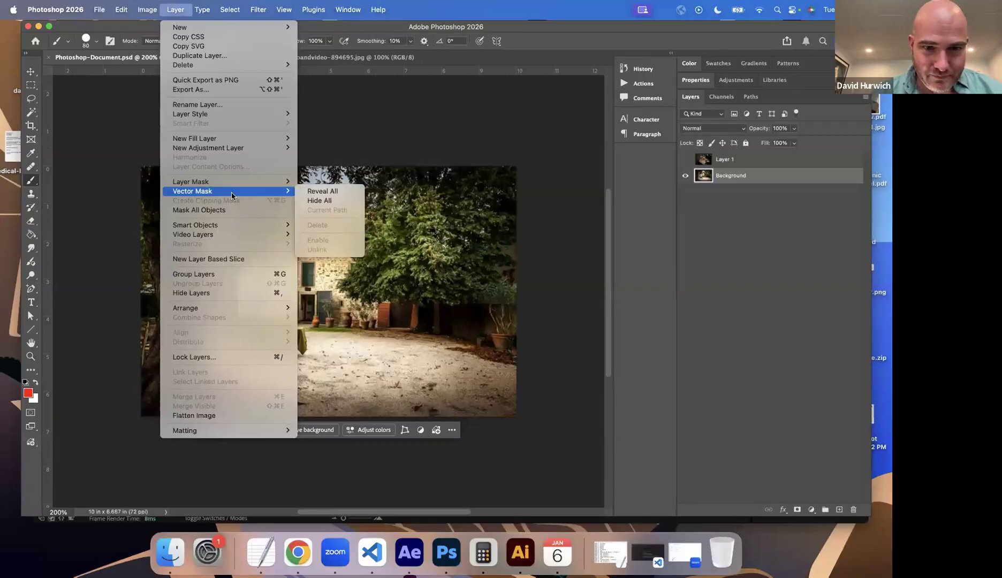
pyautogui.click(340, 194)
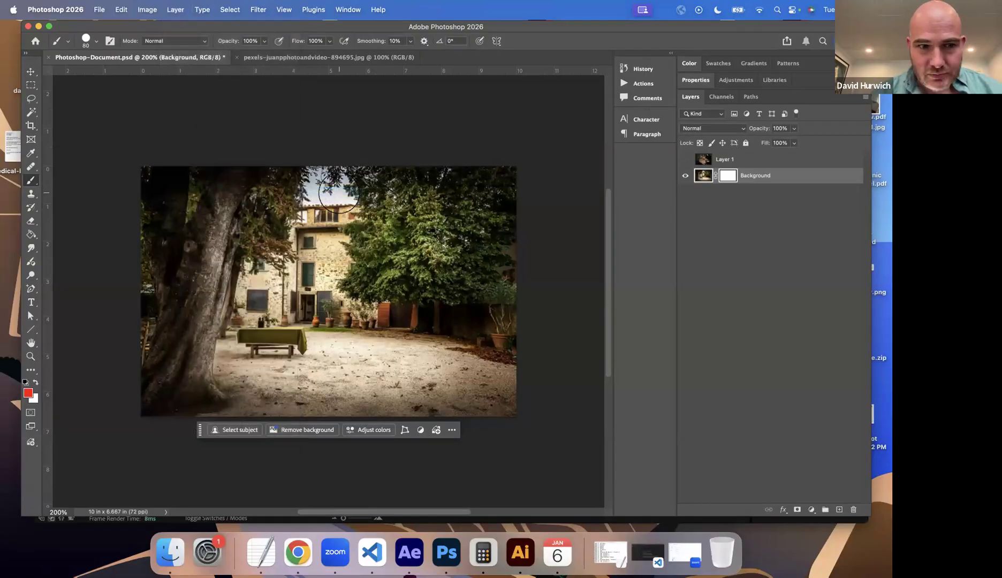
pyautogui.press('super+z')
# Add a Hide All vector mask to the Background layer and activate the Pen tool.
pyautogui.click(172, 11)
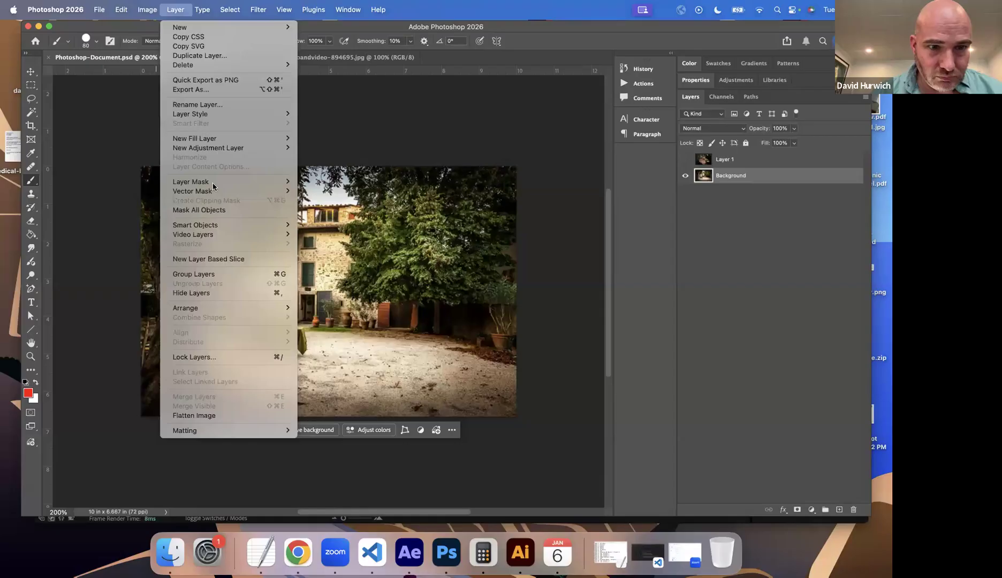
pyautogui.moveTo(230, 191)
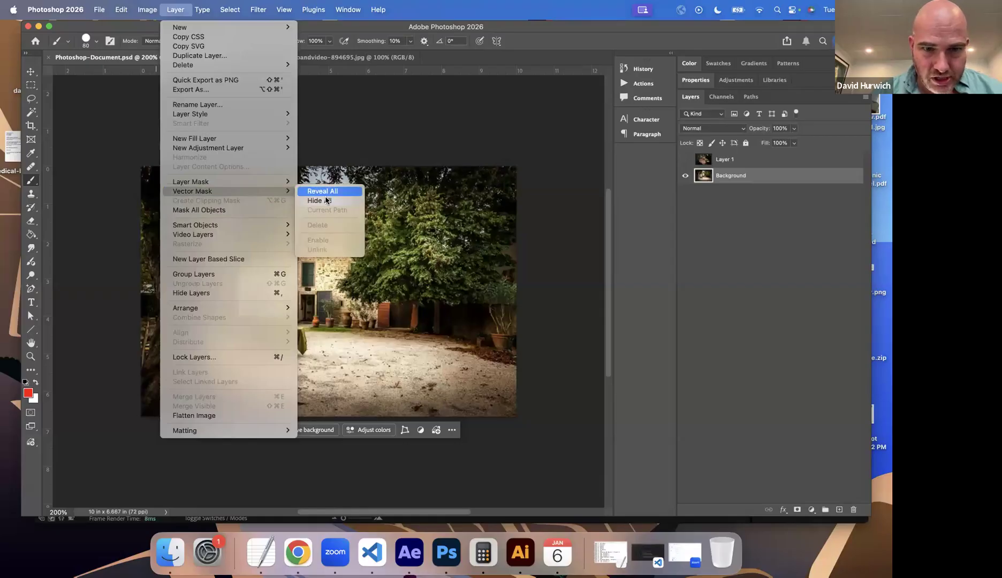
pyautogui.click(325, 199)
pyautogui.click(32, 291)
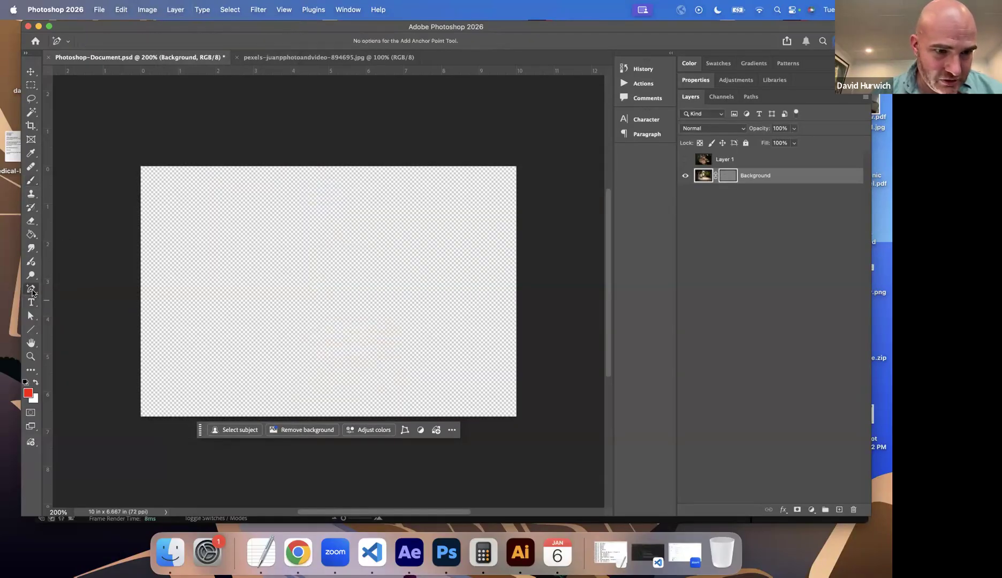
pyautogui.click(68, 286)
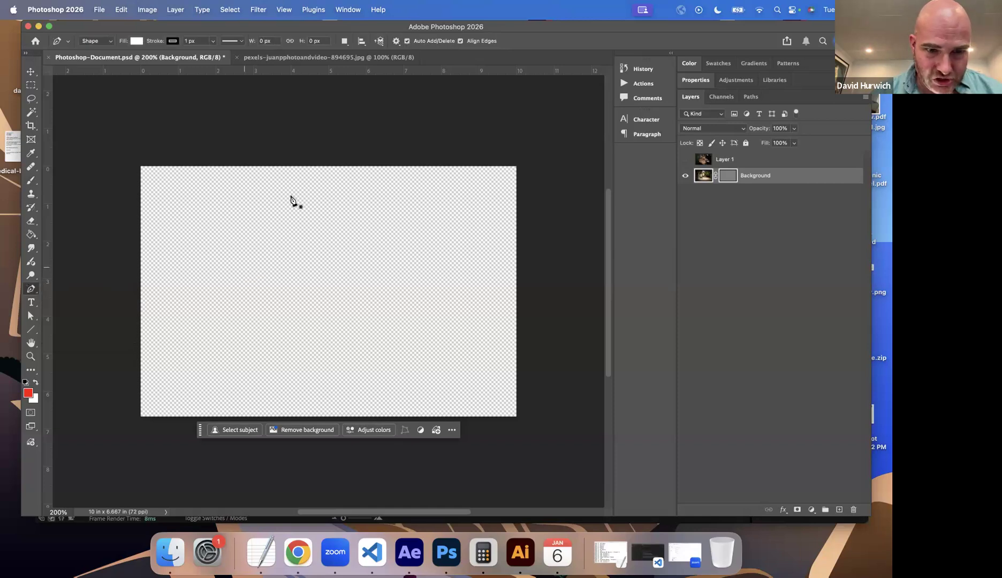
# Try drawing a closed four-sided shape of about 344 by 291 px with the Pen tool in Shape mode, and undo it.
pyautogui.click(251, 285)
pyautogui.click(352, 207)
pyautogui.click(432, 308)
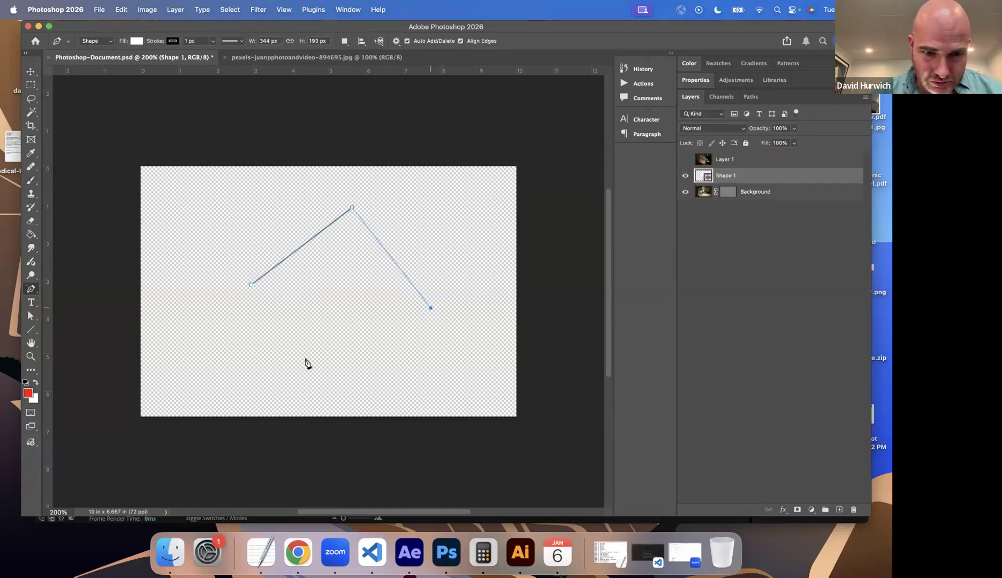
pyautogui.click(305, 359)
pyautogui.click(251, 285)
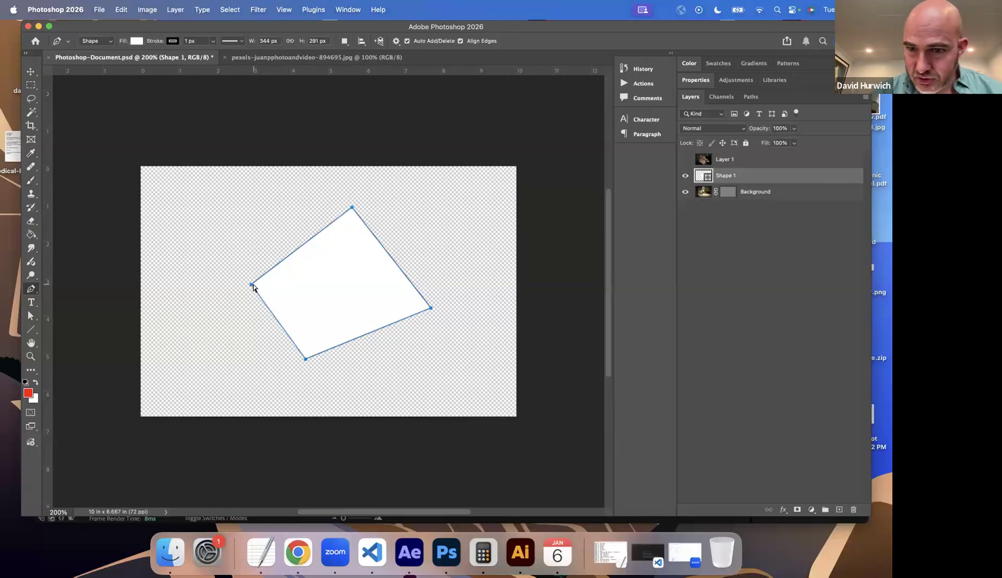
pyautogui.press('super+z')
pyautogui.press('super+z')
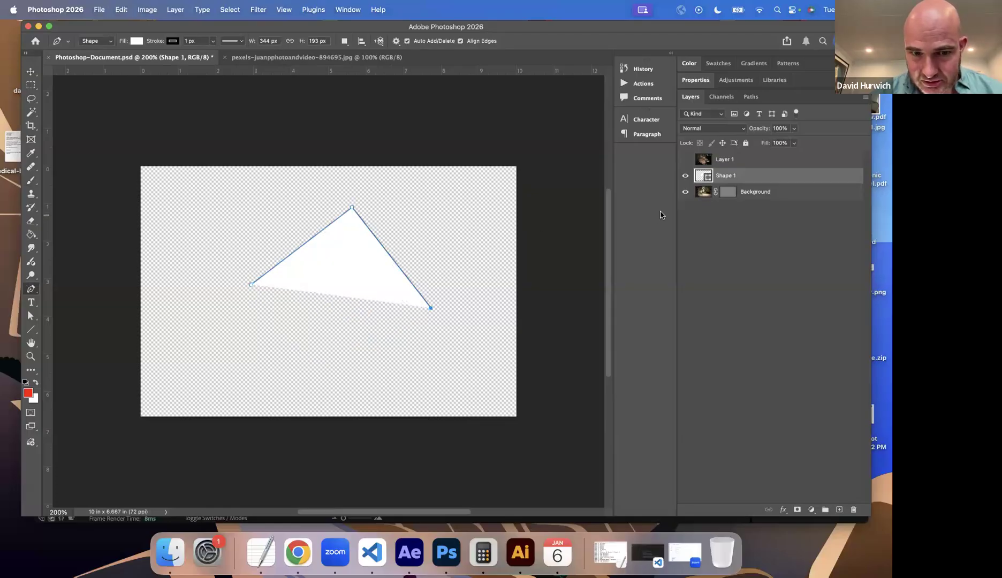
pyautogui.press('super+z')
pyautogui.press('super+z')
pyautogui.press('super+z')
# Open the vector mask's properties on the Background layer and set the Pen tool to Path mode.
pyautogui.click(728, 184)
pyautogui.click(729, 177)
pyautogui.doubleClick(729, 178)
pyautogui.click(726, 346)
pyautogui.click(727, 343)
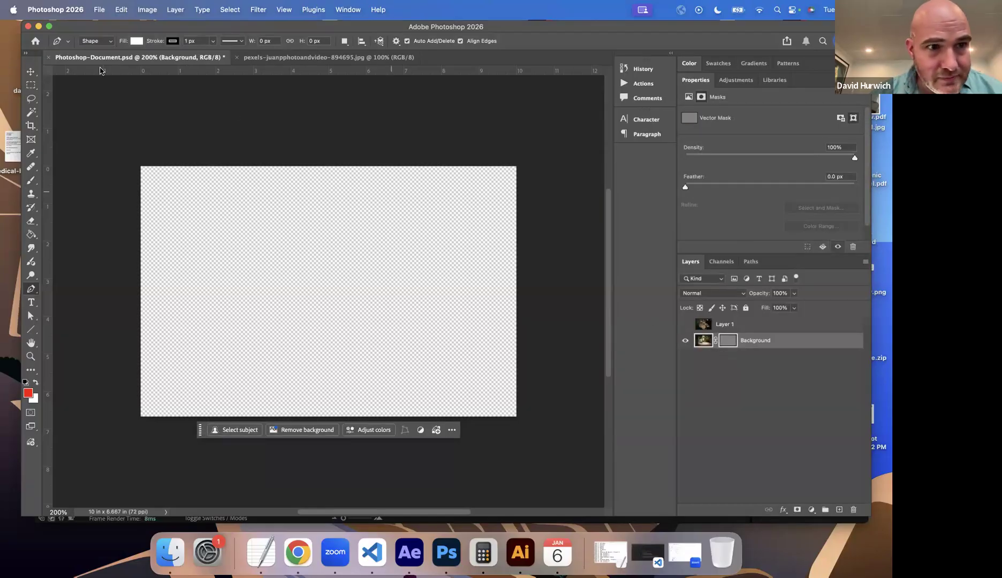
pyautogui.click(103, 43)
pyautogui.click(102, 51)
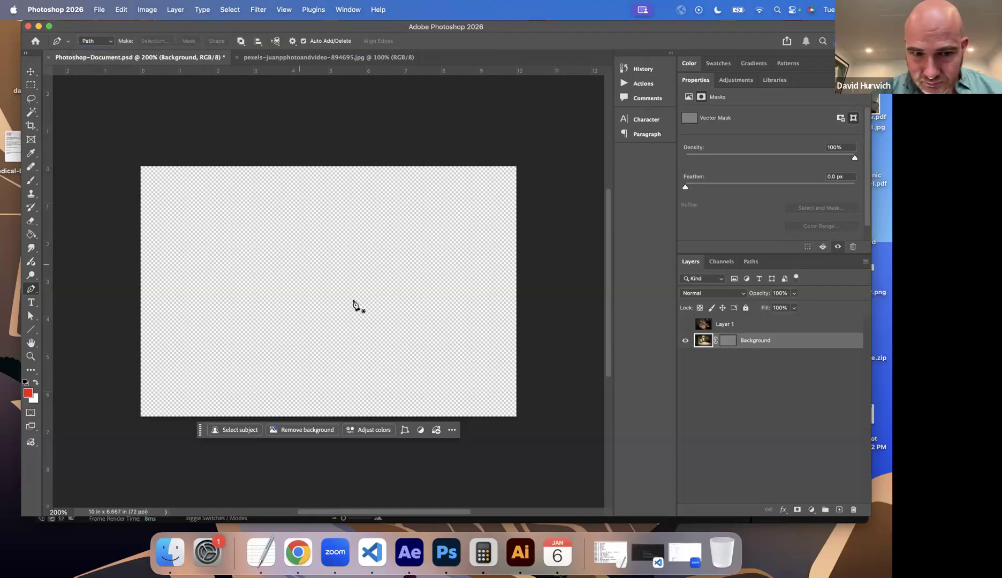
# Try drawing a closed Pen path around the centre of the canvas with the Background image targeted.
pyautogui.click(353, 300)
pyautogui.click(311, 226)
pyautogui.click(246, 301)
pyautogui.click(265, 360)
pyautogui.moveTo(331, 363); pyautogui.dragTo(337, 352)
pyautogui.moveTo(366, 306); pyautogui.dragTo(365, 303)
pyautogui.click(350, 294)
pyautogui.click(354, 301)
# Target the Background layer's vector mask and draw a closed six-point path that reveals the house front and the table.
pyautogui.click(728, 343)
pyautogui.click(728, 343)
pyautogui.click(367, 299)
pyautogui.click(298, 245)
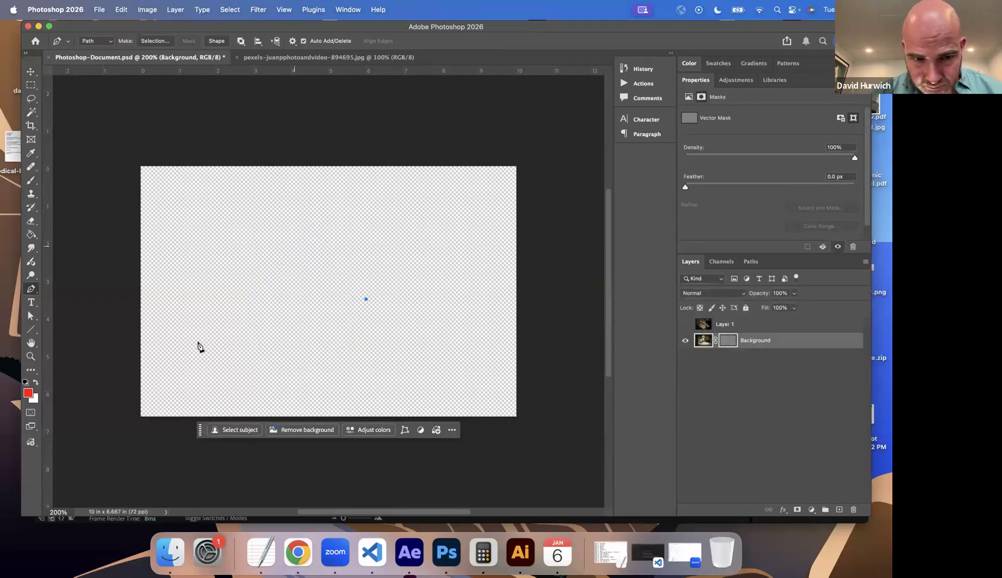
pyautogui.click(198, 341)
pyautogui.click(256, 369)
pyautogui.click(339, 363)
pyautogui.click(379, 328)
pyautogui.click(366, 299)
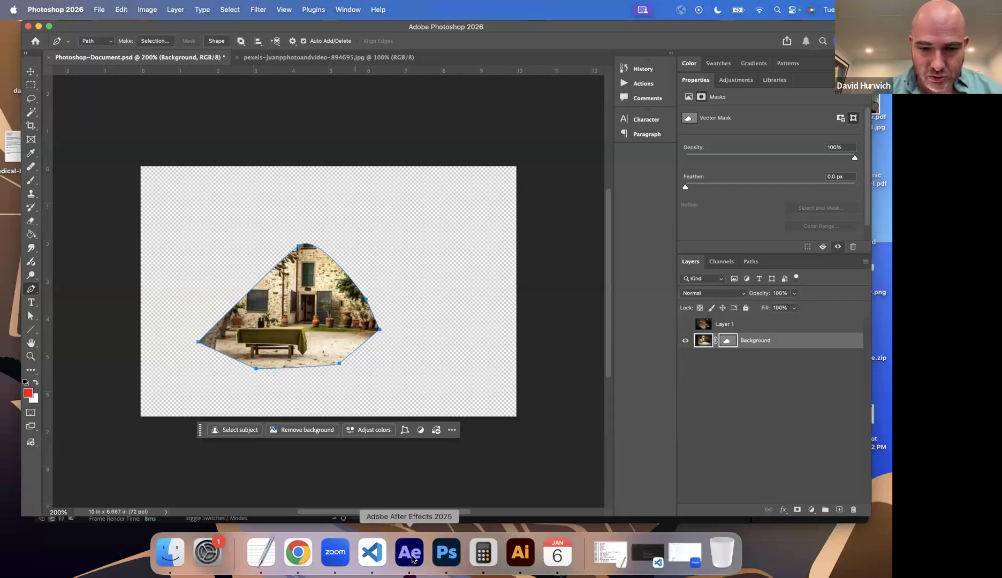
# Switch to After Effects and open the project Exercise-8-Masks.aep.
pyautogui.click(409, 564)
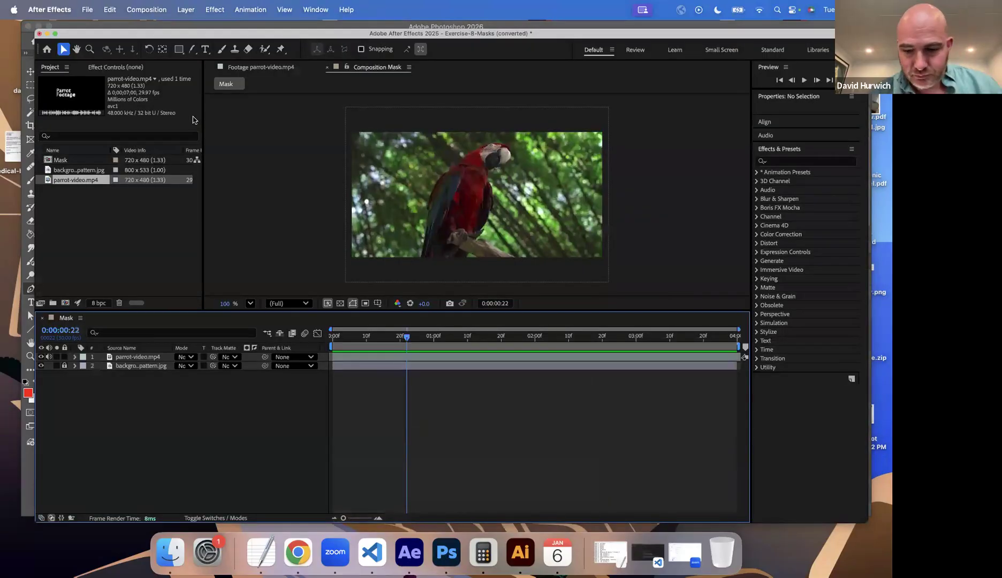
pyautogui.press('super+o')
pyautogui.click(490, 312)
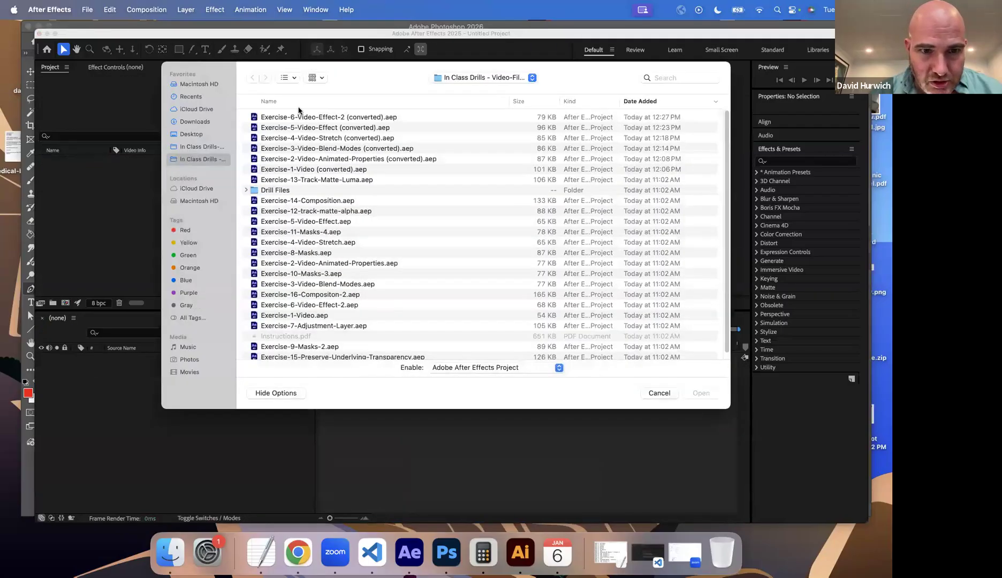
pyautogui.click(299, 106)
pyautogui.doubleClick(303, 262)
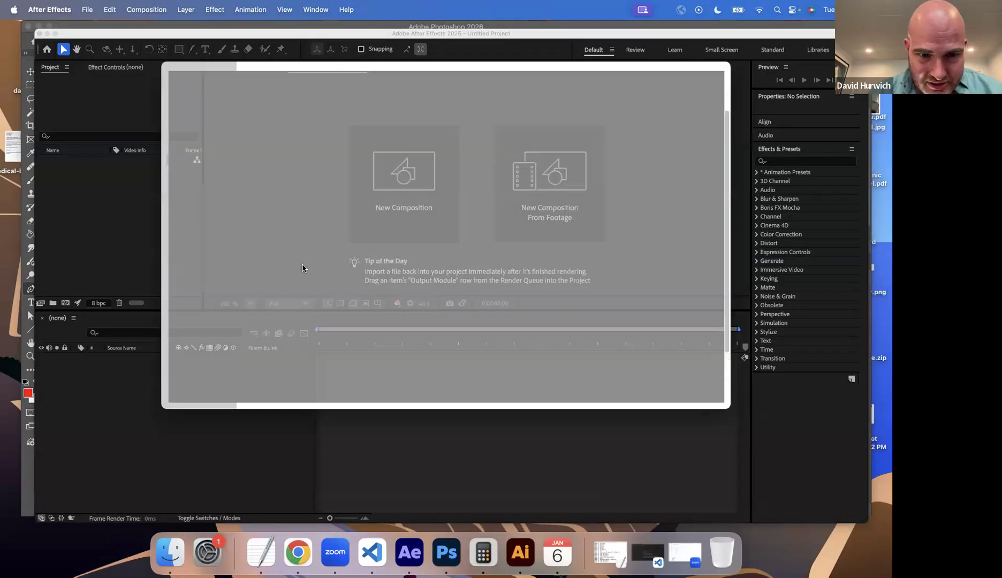
pyautogui.click(546, 317)
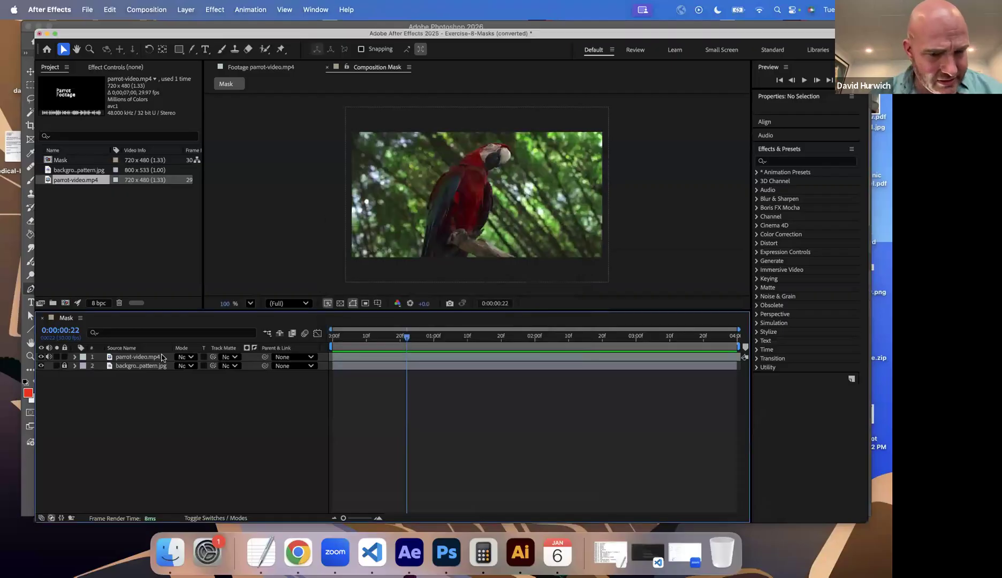
# Compare the Mask composition with parrot-video.mp4 hidden and shown, and preview the footage along the timeline.
pyautogui.click(41, 357)
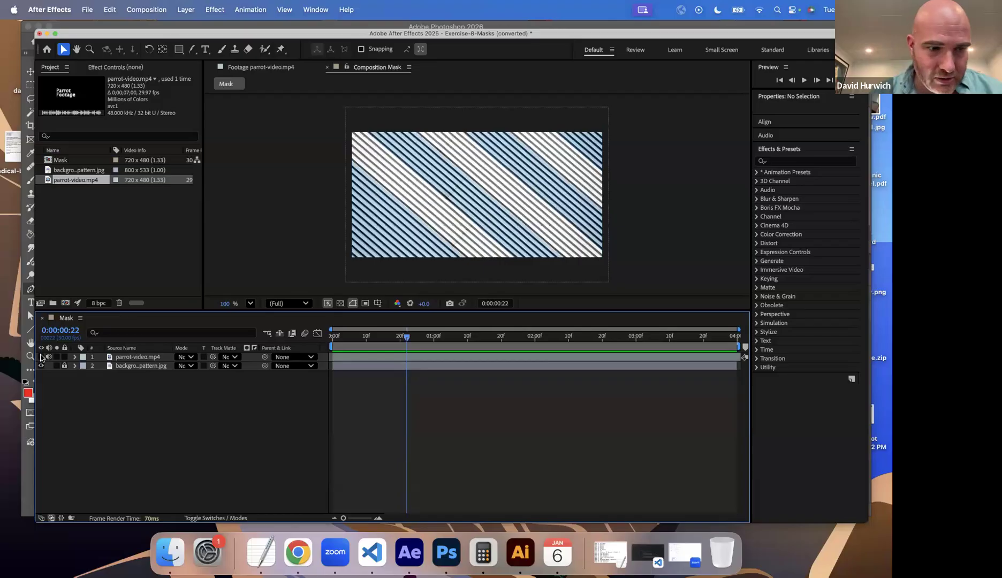
pyautogui.click(40, 356)
pyautogui.moveTo(341, 340); pyautogui.dragTo(622, 314)
pyautogui.press('space')
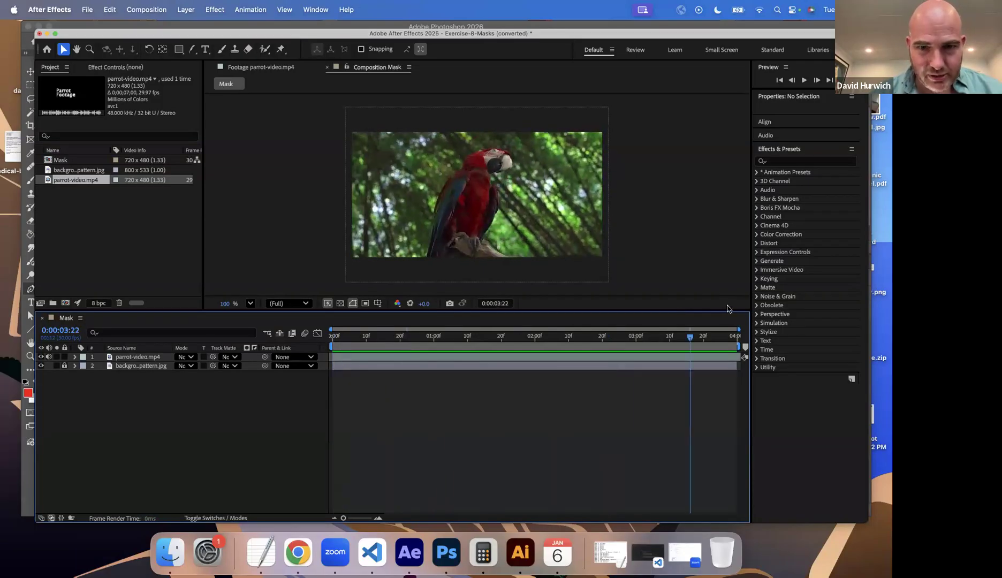
# Give the composition view more height and activate the Rectangle tool with the parrot-video.mp4 layer selected.
pyautogui.press('space')
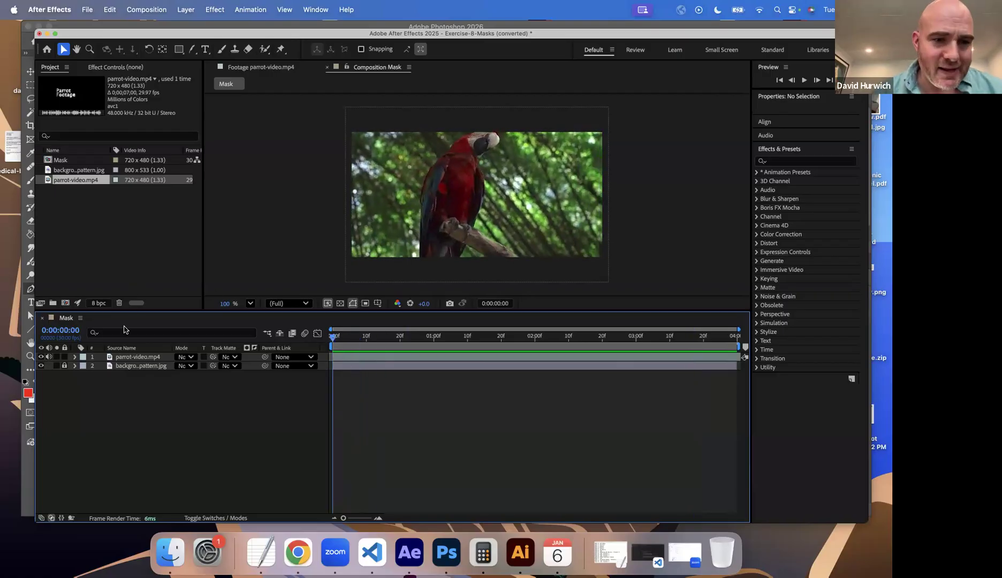
pyautogui.moveTo(126, 312); pyautogui.dragTo(127, 358)
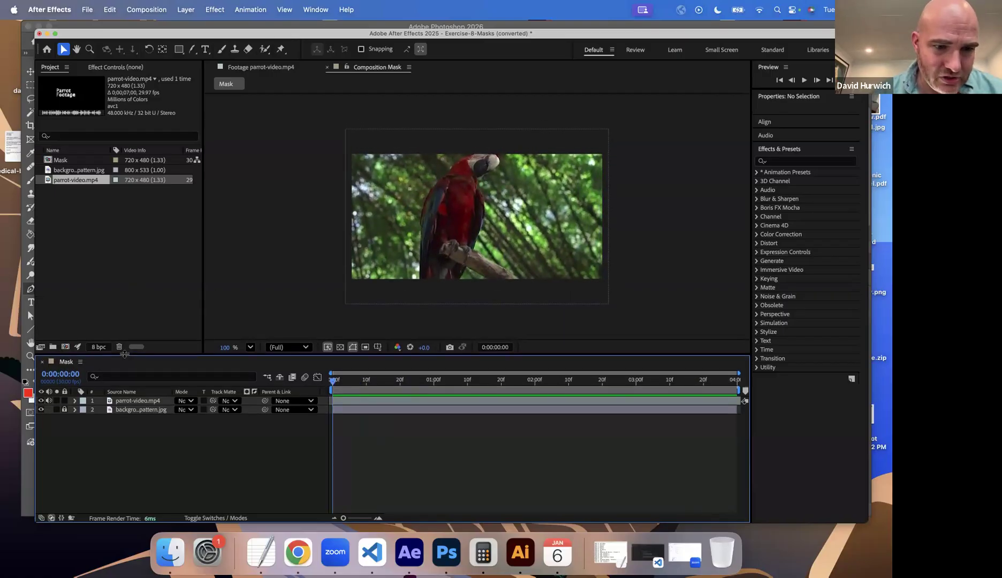
pyautogui.click(132, 401)
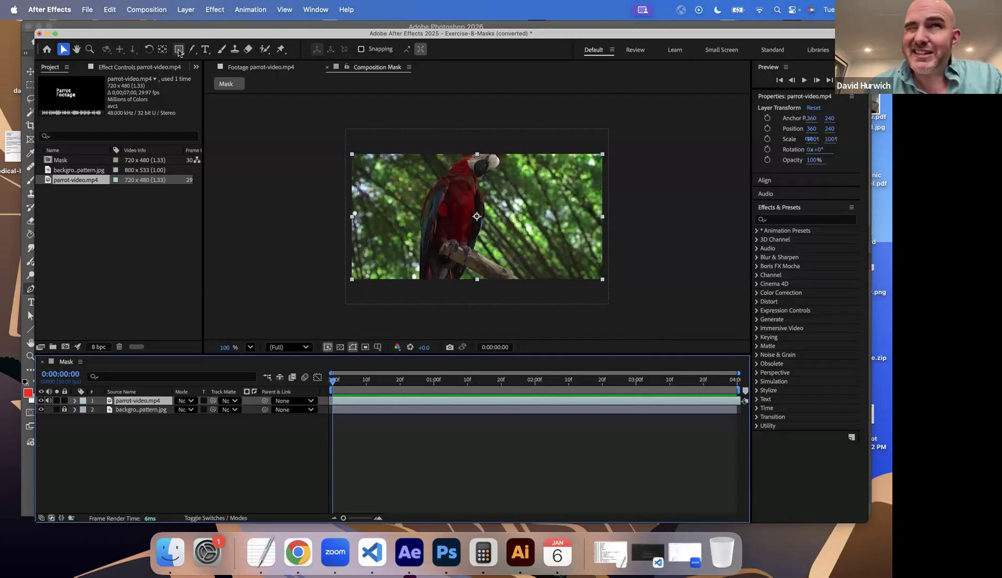
pyautogui.moveTo(180, 53); pyautogui.dragTo(229, 51)
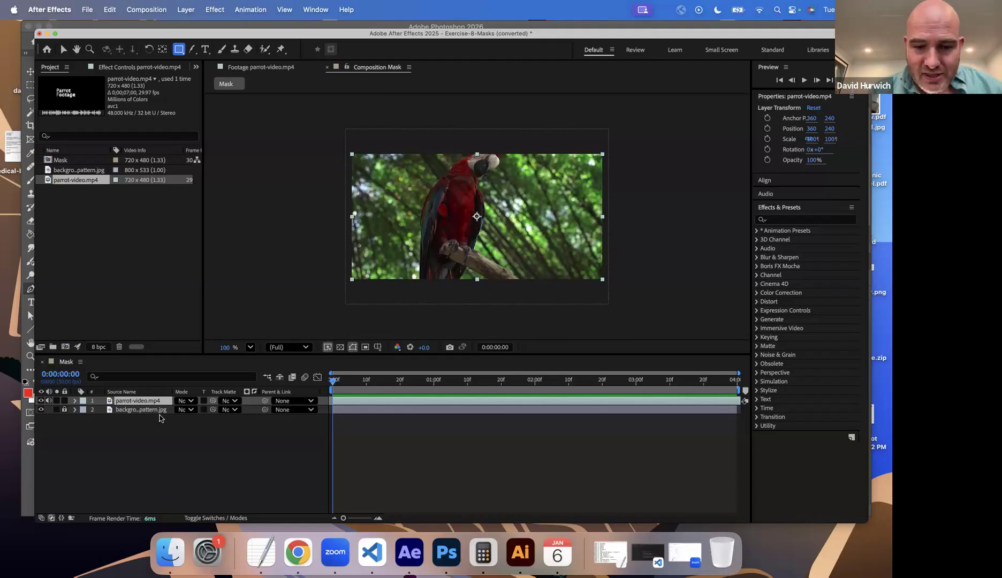
# Glance at the masked photo in Photoshop, return to After Effects and draw a rectangular mask over the parrot's body.
pyautogui.click(444, 555)
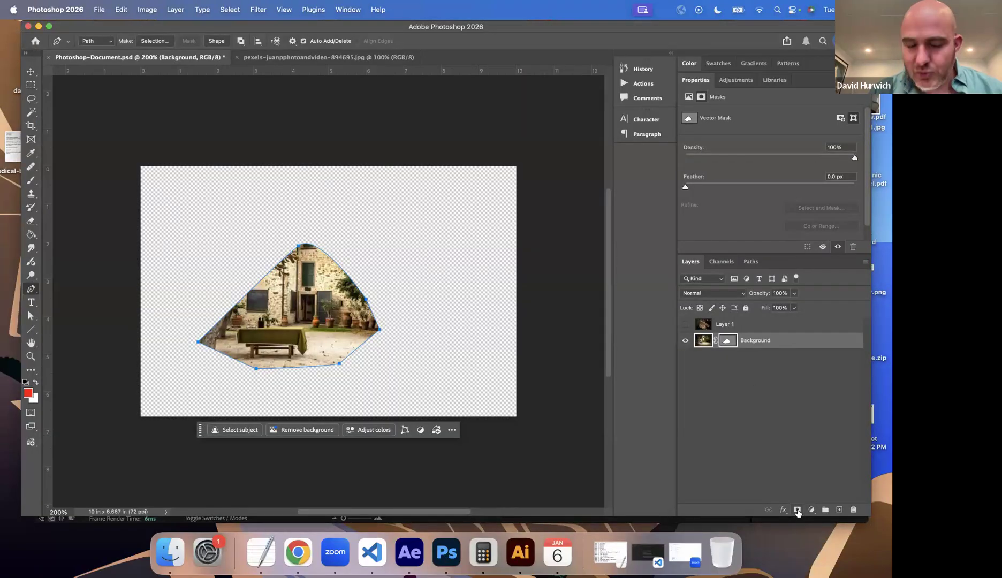
pyautogui.click(407, 547)
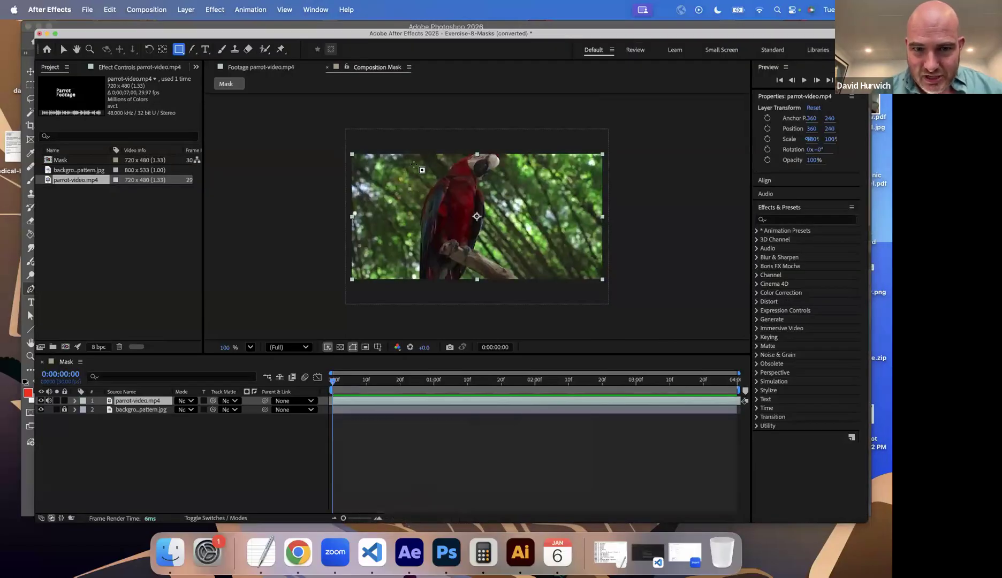
pyautogui.moveTo(411, 166); pyautogui.dragTo(508, 243)
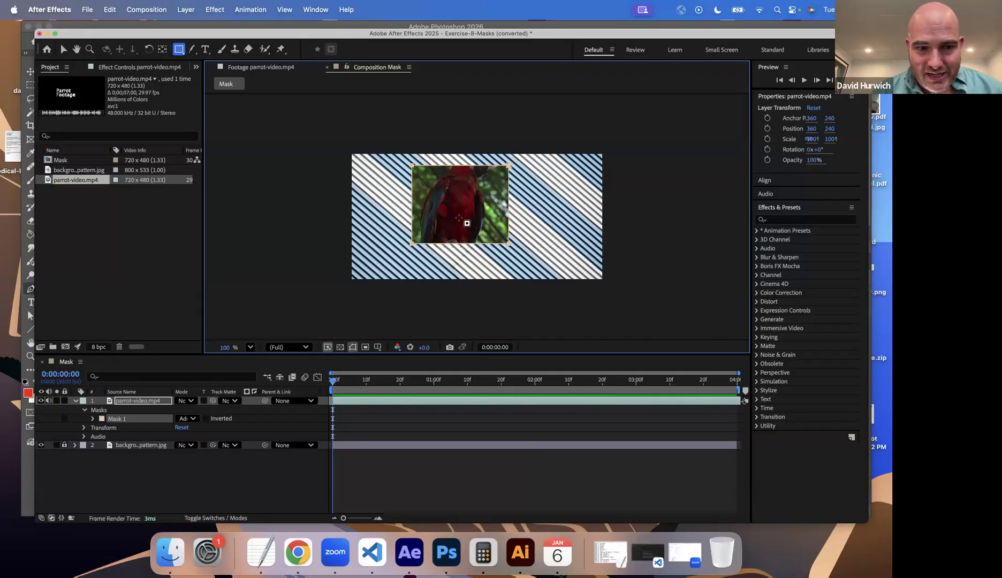
# Collapse and reopen the Masks group of the parrot-video.mp4 layer to locate the new mask.
pyautogui.click(85, 413)
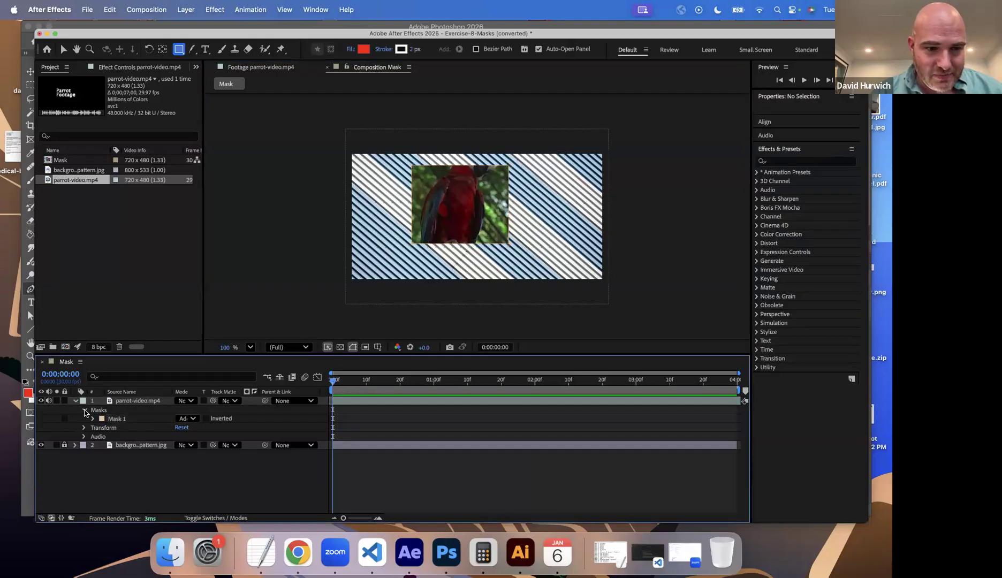
pyautogui.click(84, 411)
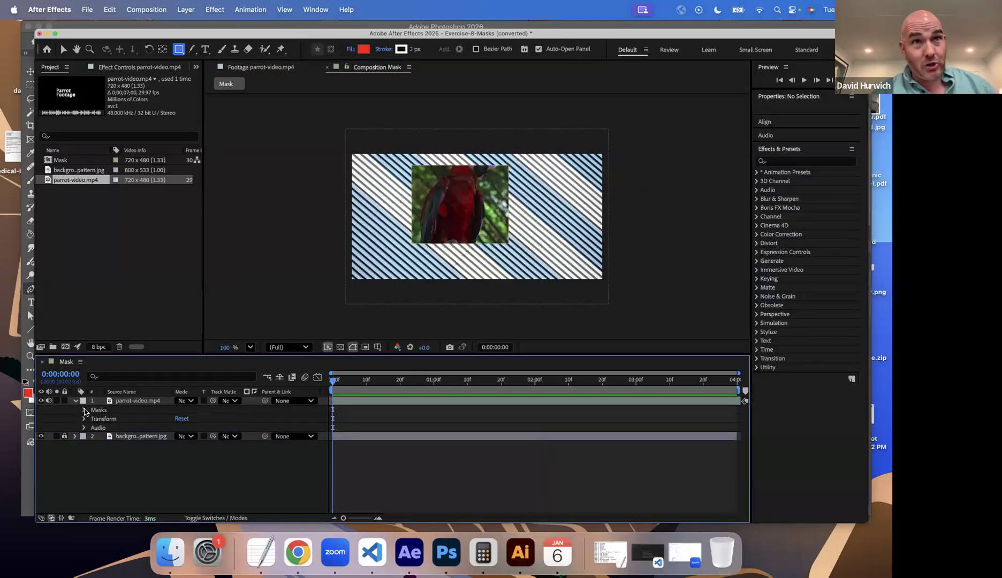
pyautogui.click(152, 400)
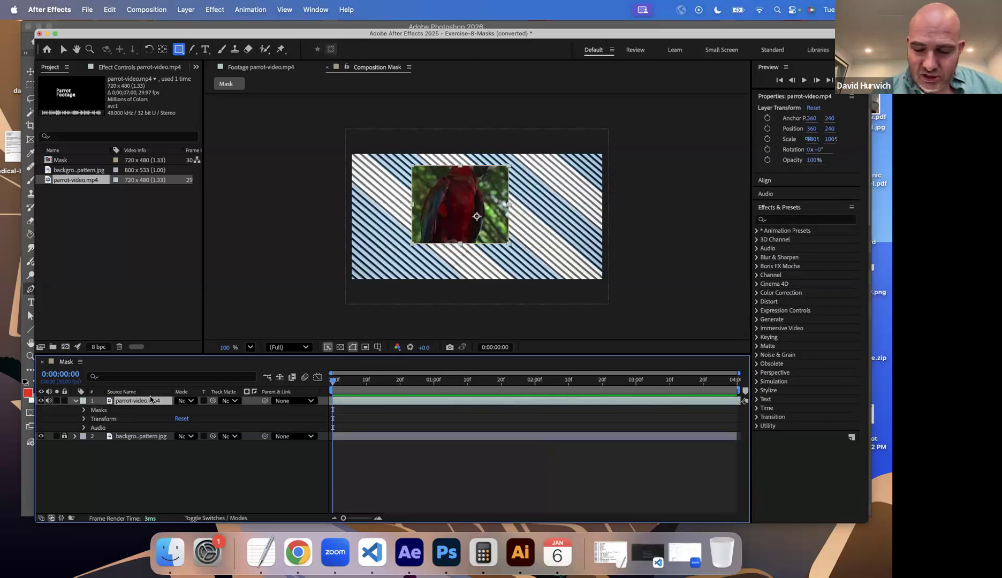
pyautogui.press('m')
pyautogui.press('m')
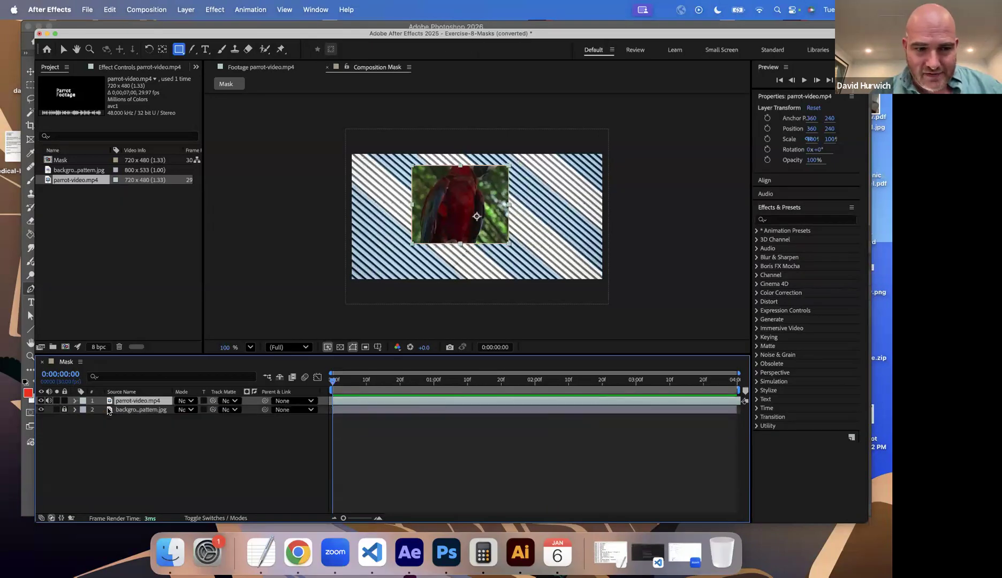
pyautogui.click(75, 401)
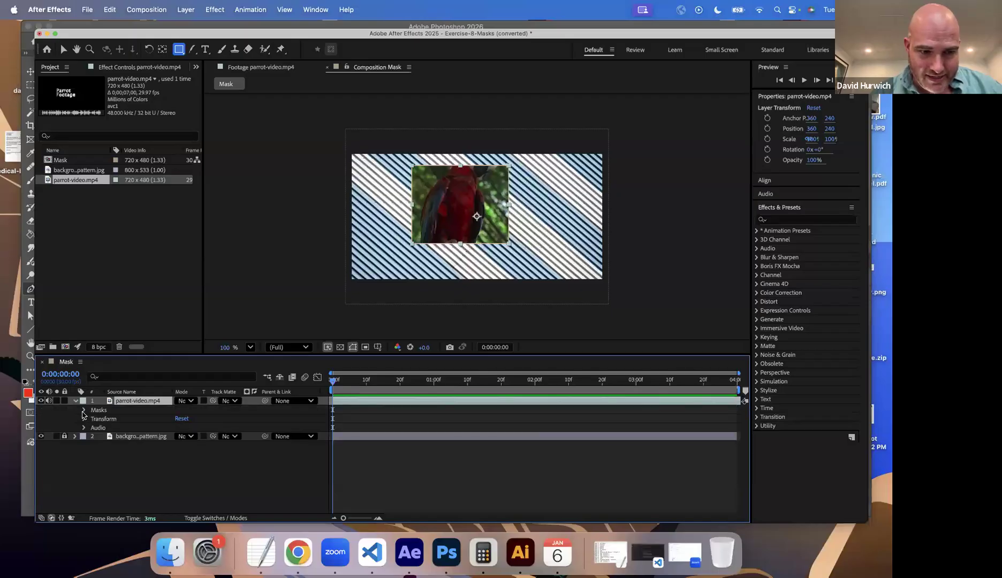
pyautogui.click(84, 411)
pyautogui.click(120, 418)
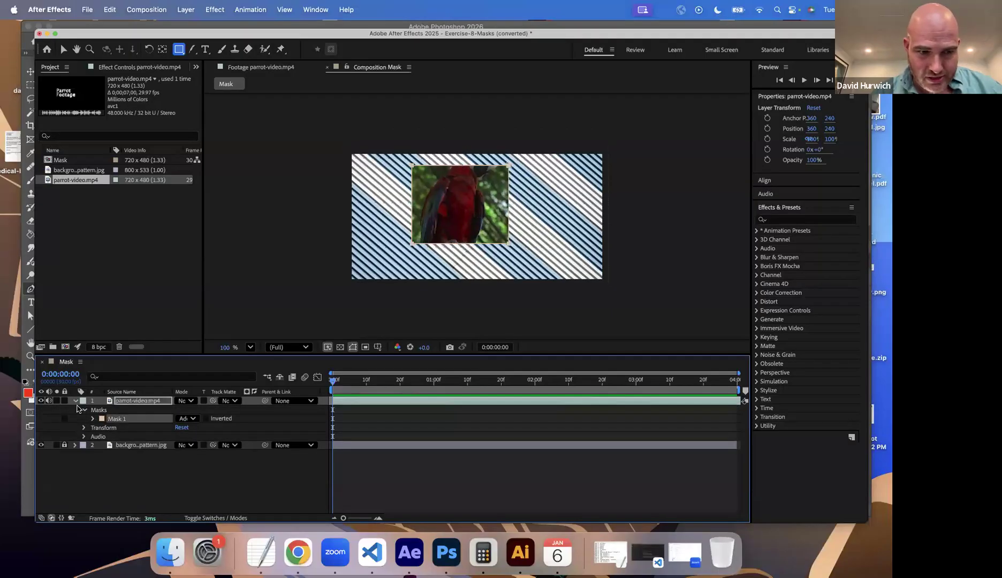
# Collapse the parrot-video.mp4 layer and reveal Mask 1 with its path, feather, opacity and expansion properties.
pyautogui.click(76, 401)
pyautogui.click(142, 403)
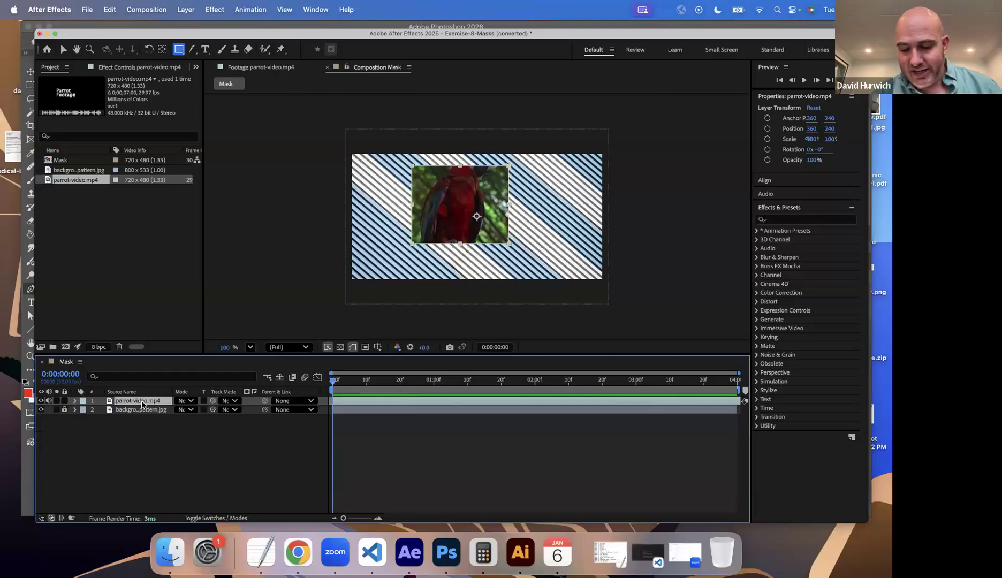
pyautogui.press('m')
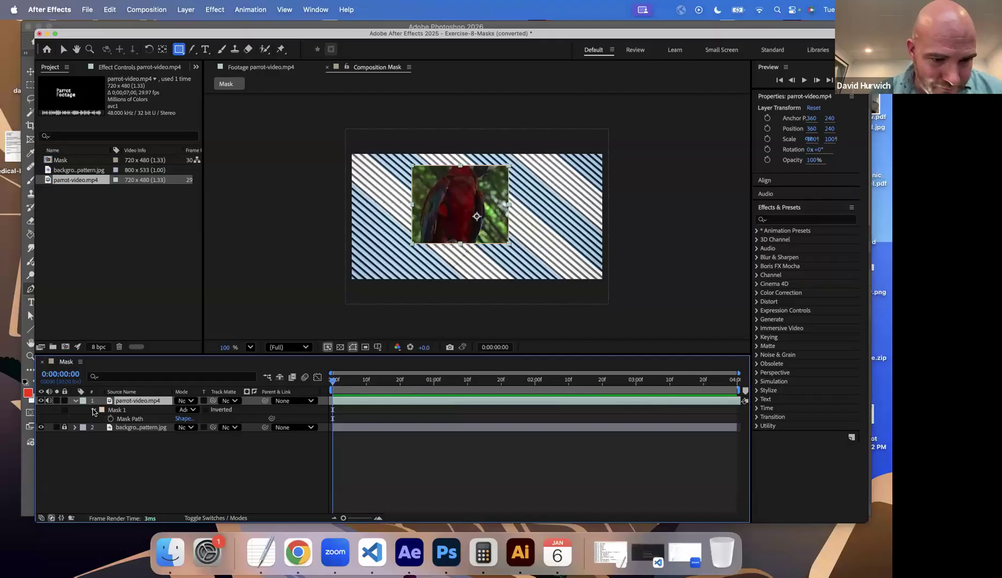
pyautogui.click(93, 411)
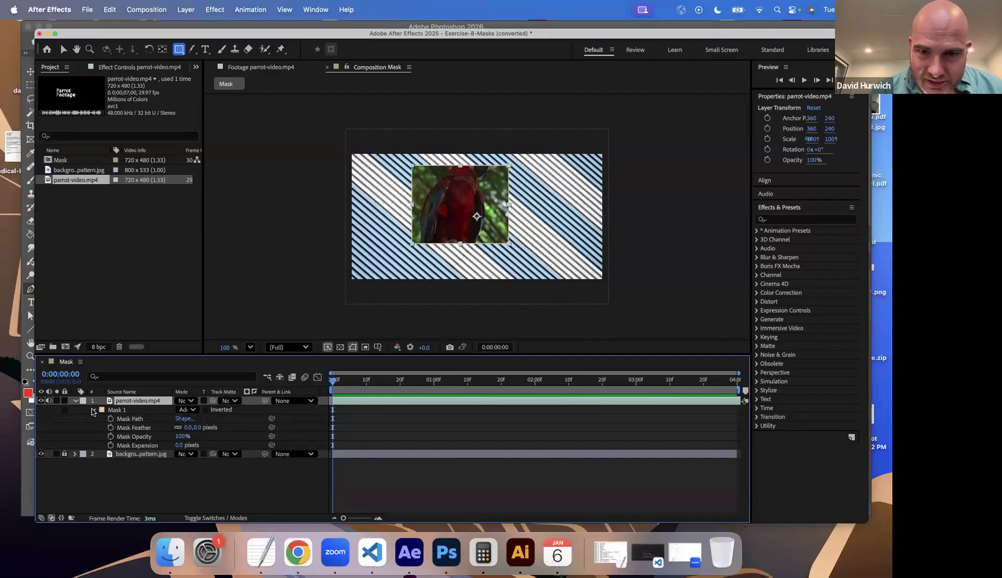
# Delete Mask 1 from the parrot-video.mp4 layer and undo the deletion.
pyautogui.click(64, 49)
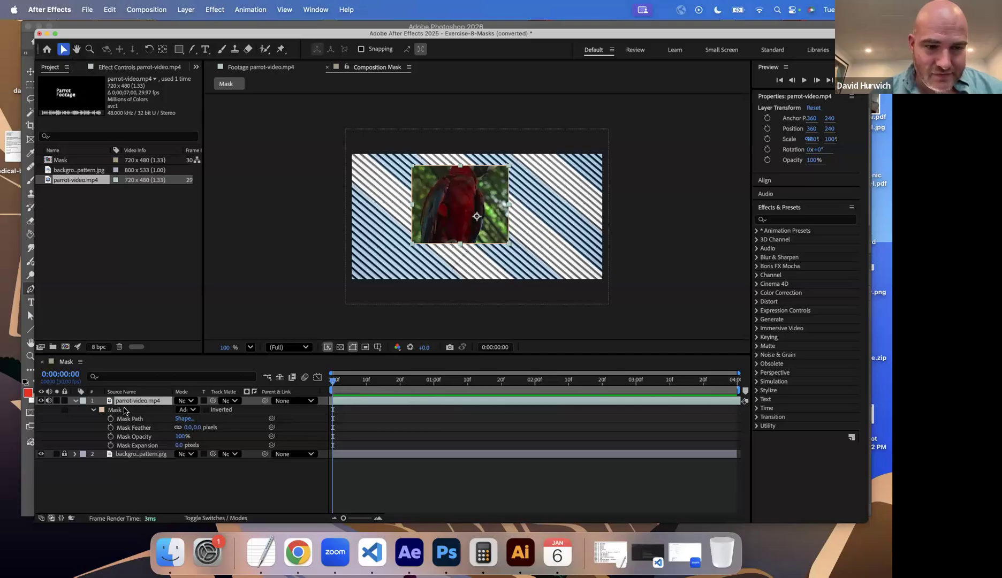
pyautogui.click(124, 410)
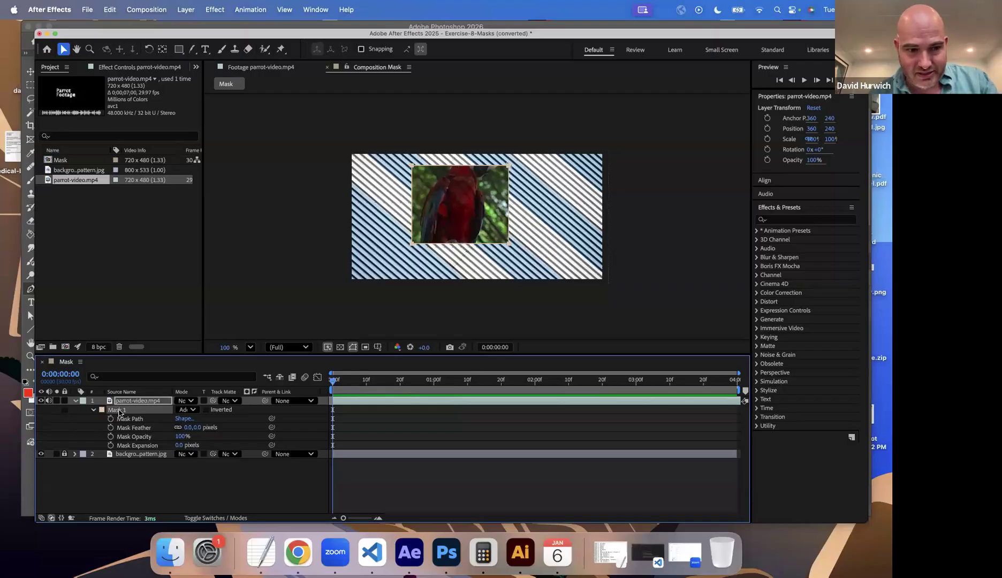
pyautogui.press('Delete')
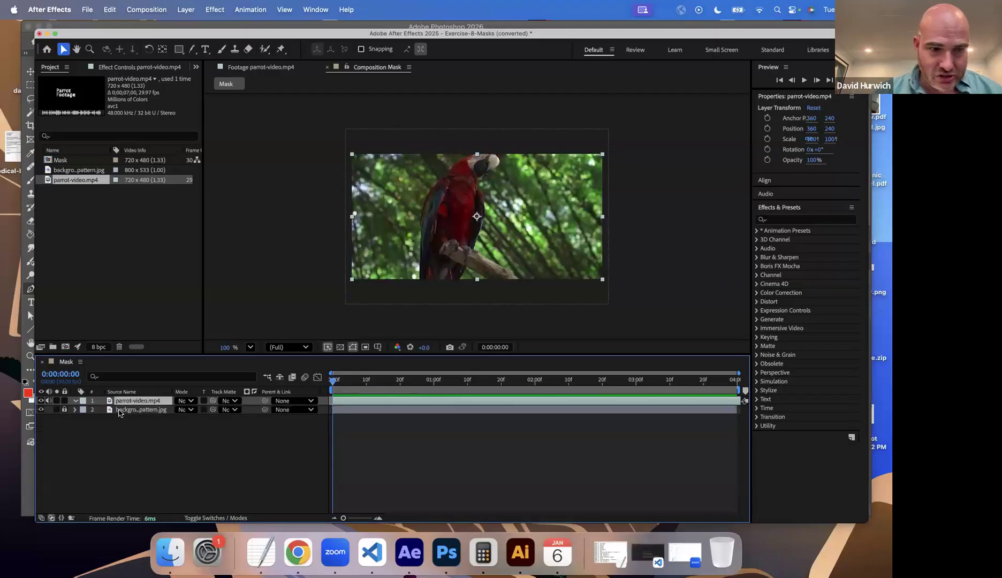
pyautogui.press('super+z')
# Resize Mask 1 into a taller, narrower rectangle framing the whole parrot and preview the masked clip.
pyautogui.click(94, 419)
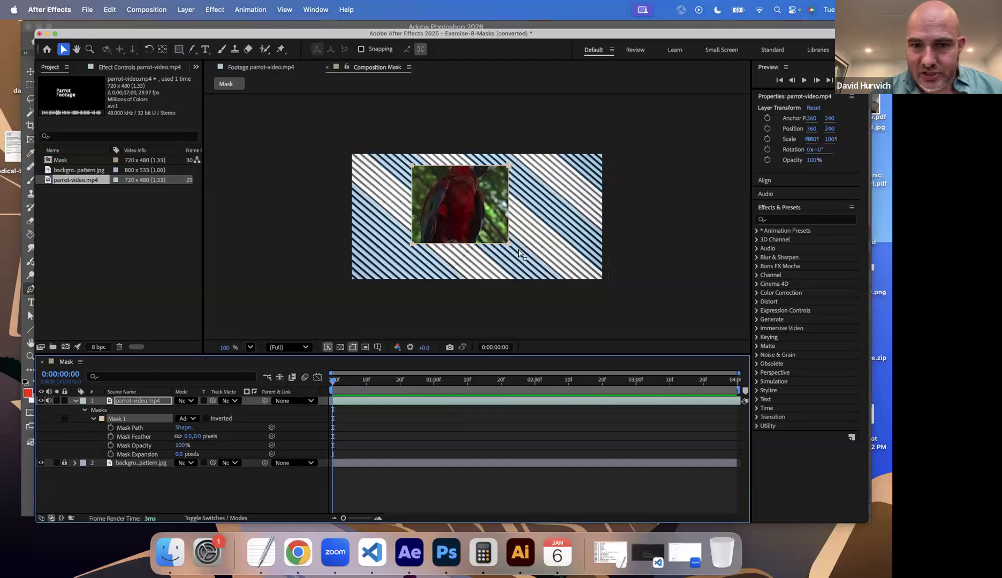
pyautogui.click(411, 244)
pyautogui.moveTo(412, 243); pyautogui.dragTo(393, 263)
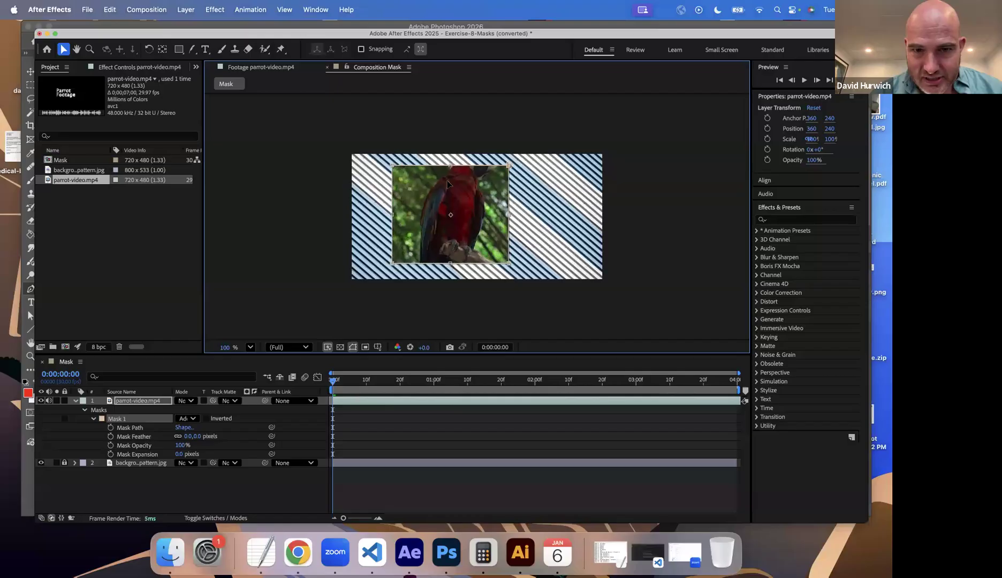
pyautogui.moveTo(451, 148)
pyautogui.mouseDown()
pyautogui.moveTo(453, 186)
pyautogui.moveTo(456, 147)
pyautogui.mouseUp()
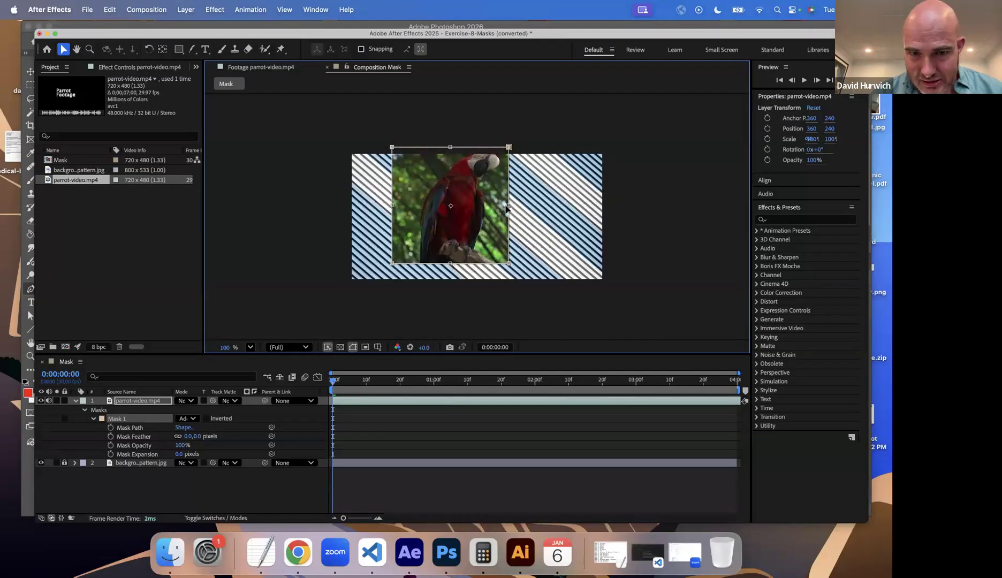
pyautogui.moveTo(507, 208); pyautogui.dragTo(498, 209)
pyautogui.moveTo(393, 206); pyautogui.dragTo(417, 210)
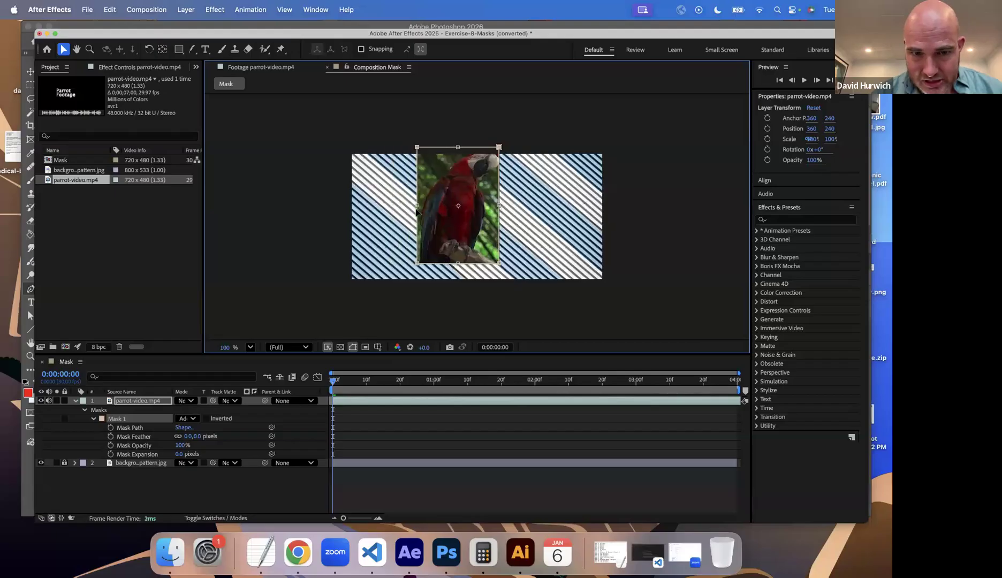
pyautogui.press('space')
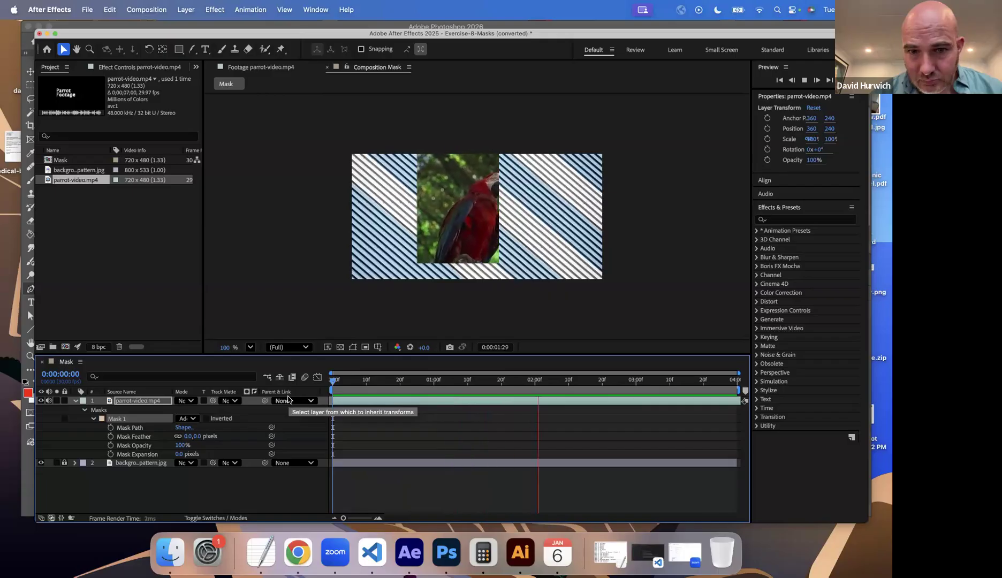
pyautogui.press('space')
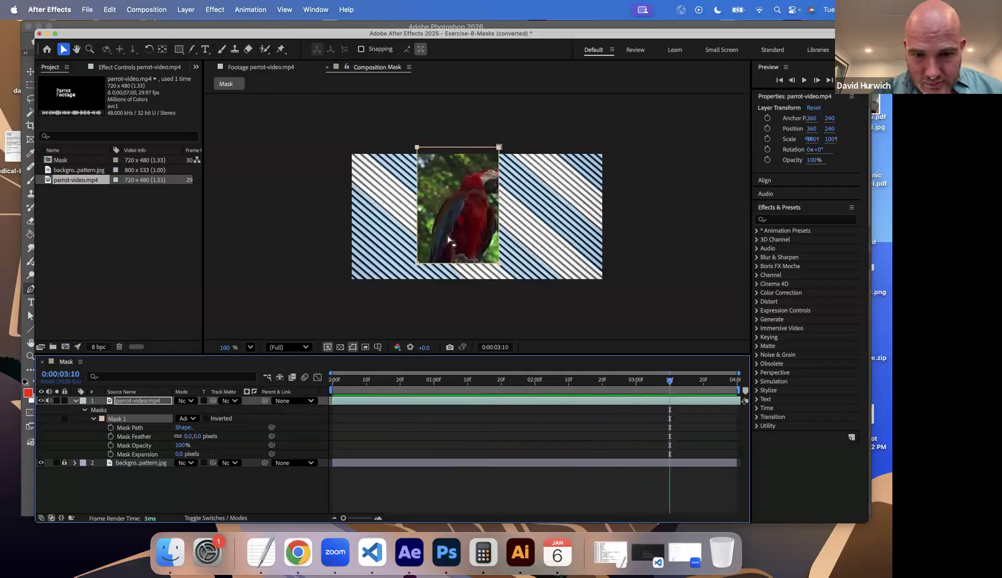
# Try rotating Mask 1 clockwise to a diagonal position and preview it, undoing the rotation.
pyautogui.click(462, 272)
pyautogui.click(457, 265)
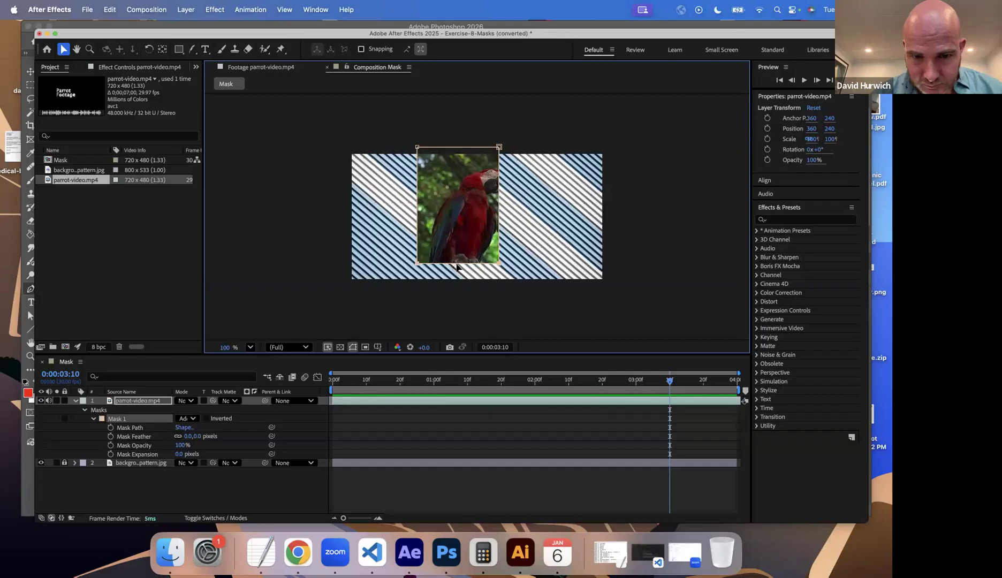
pyautogui.doubleClick(458, 262)
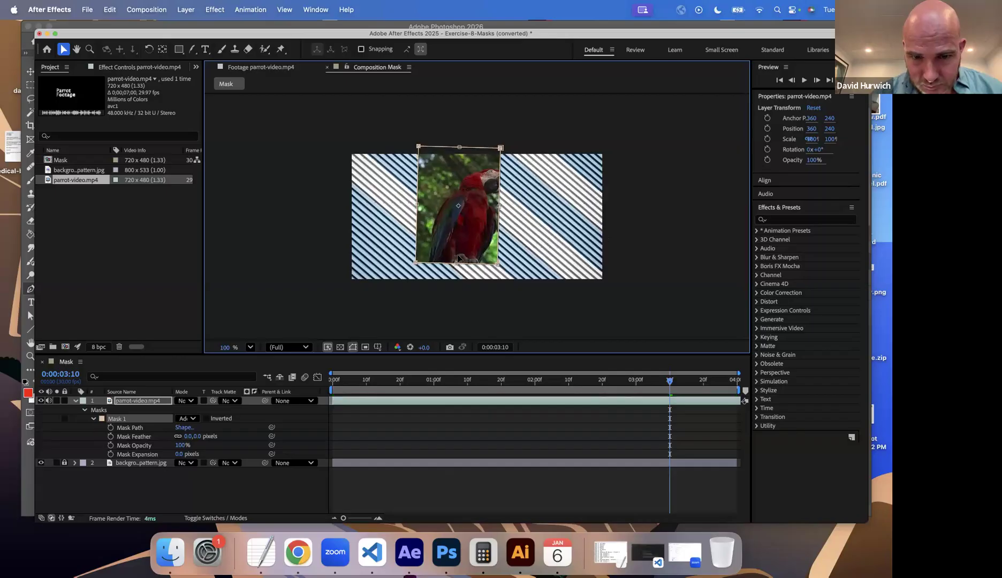
pyautogui.moveTo(414, 267); pyautogui.dragTo(377, 225)
pyautogui.moveTo(365, 384); pyautogui.dragTo(301, 392)
pyautogui.press('space')
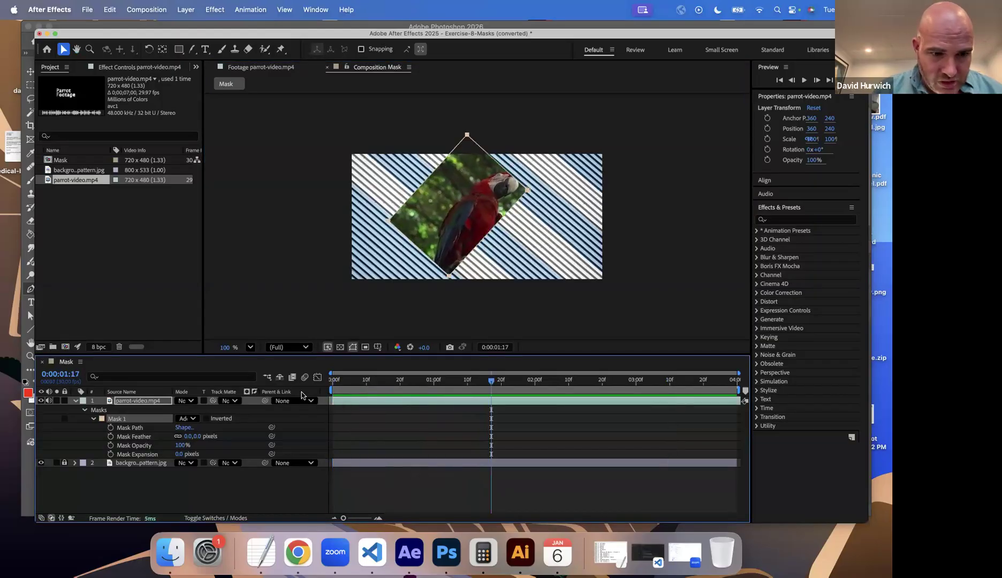
pyautogui.press('space')
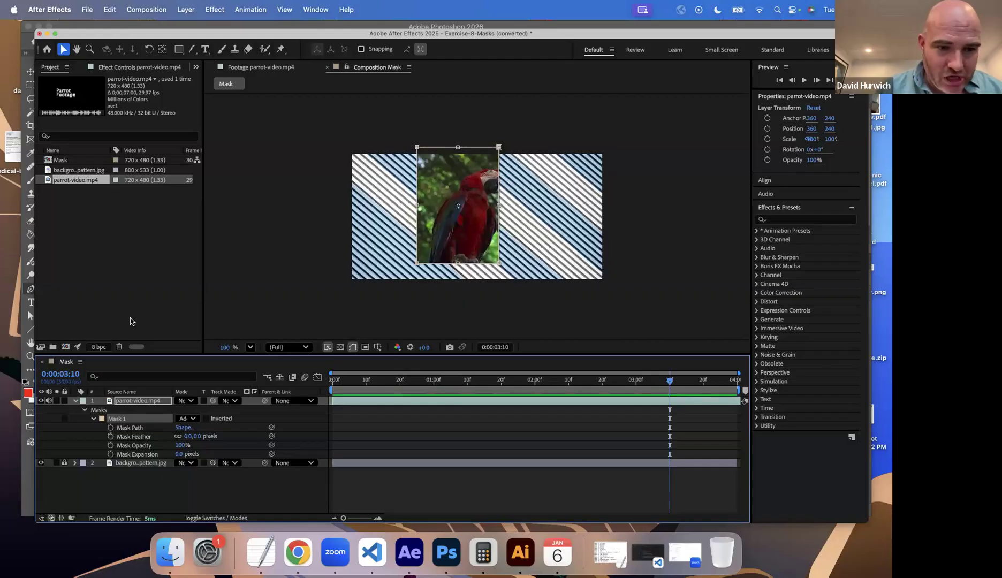
# Return to the start of the timeline and lower the mask's upper edge to below the parrot's beak.
pyautogui.press('Home')
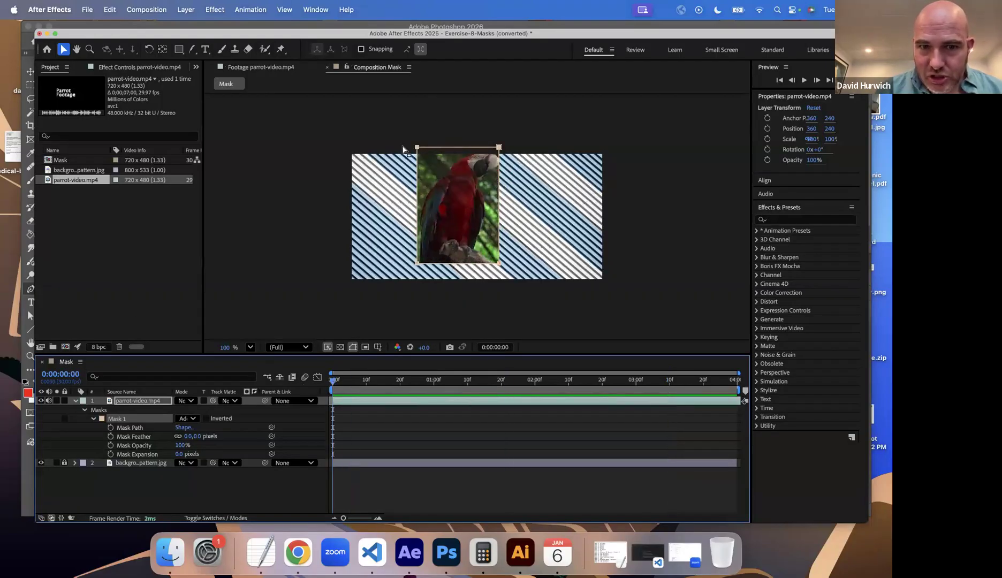
pyautogui.click(446, 151)
pyautogui.moveTo(458, 149); pyautogui.dragTo(456, 177)
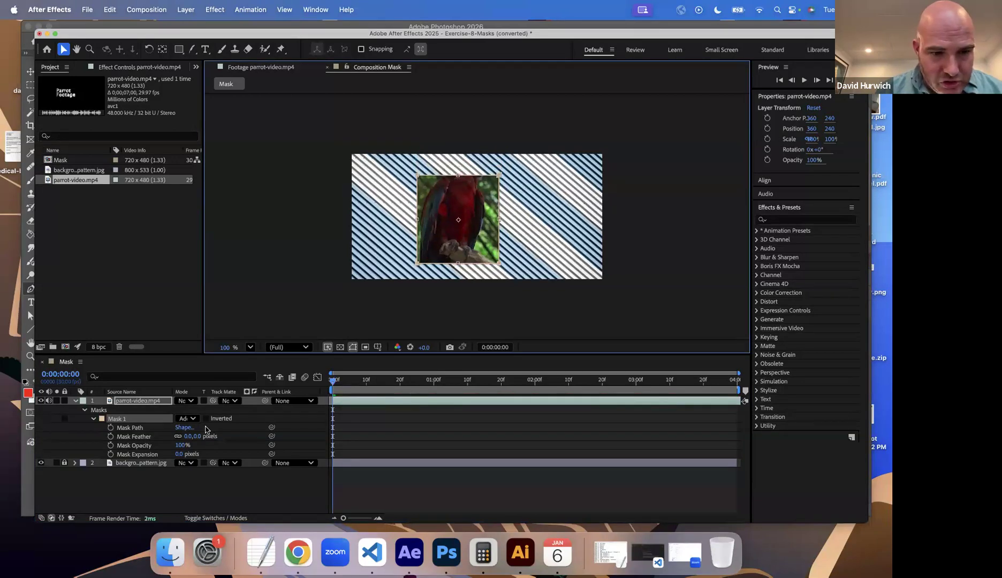
# Deselect the layer and play the composition from the start to inspect the mask's hard edges.
pyautogui.moveTo(189, 437); pyautogui.dragTo(143, 444)
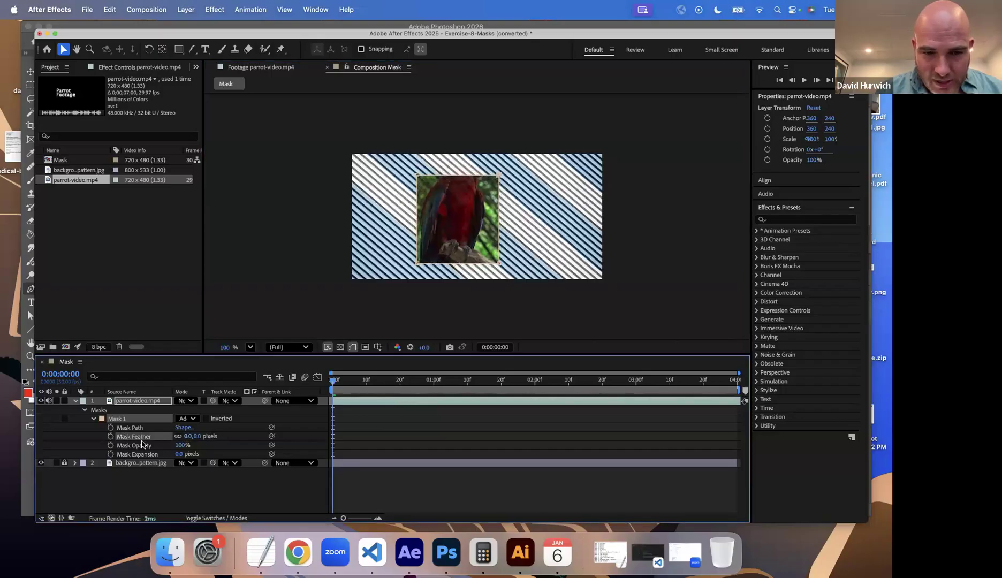
pyautogui.click(339, 328)
pyautogui.click(373, 391)
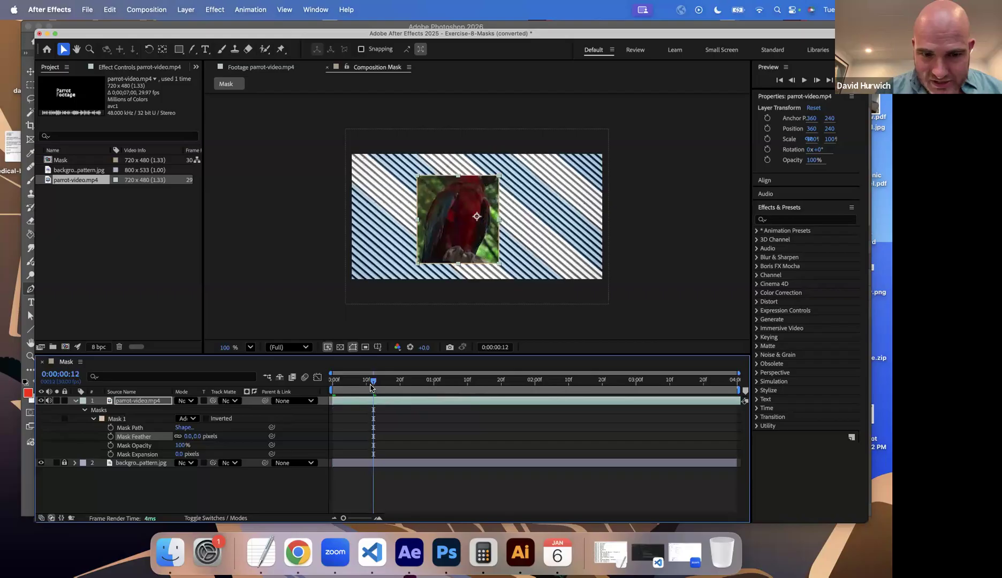
pyautogui.click(373, 491)
pyautogui.click(333, 390)
pyautogui.press('space')
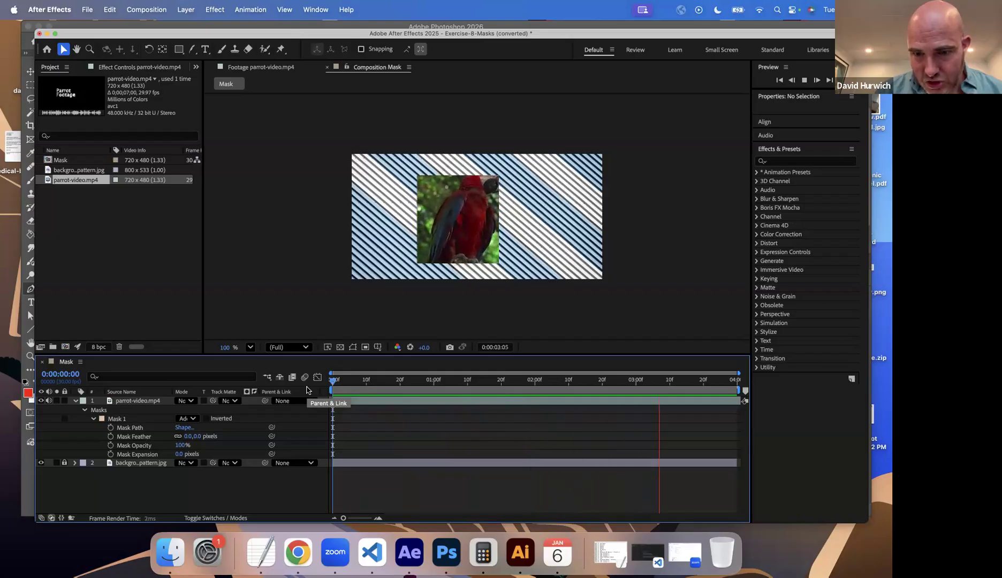
pyautogui.press('space')
# Set Mask 1's Mask Feather to 42.0 pixels and preview the softened edges.
pyautogui.moveTo(186, 437)
pyautogui.mouseDown()
pyautogui.moveTo(239, 437)
pyautogui.moveTo(191, 443)
pyautogui.mouseUp()
pyautogui.press('space')
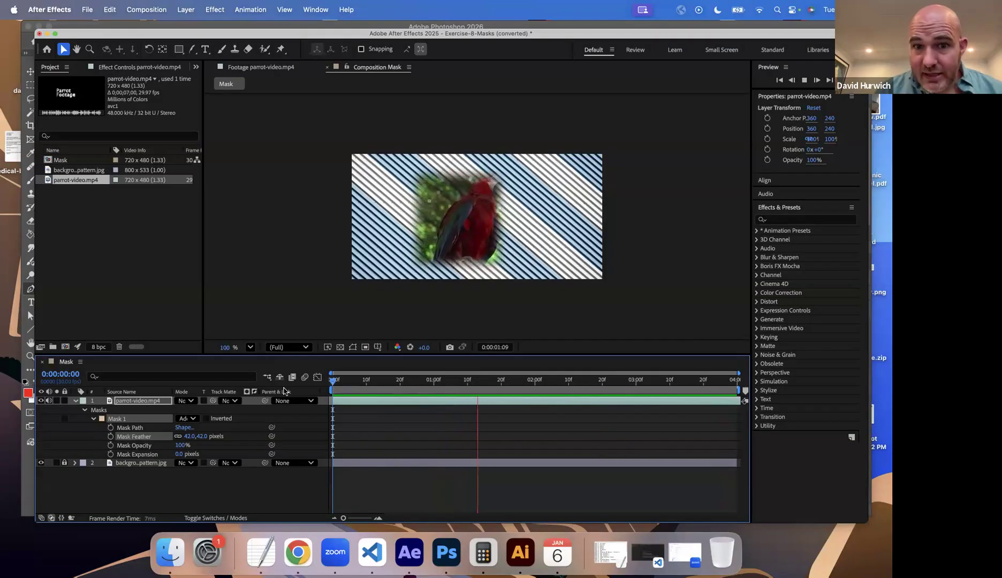
# Stop the preview, try out Mask 1's opacity and expansion values, and set its Mask Feather to 0.0 pixels.
pyautogui.press('space')
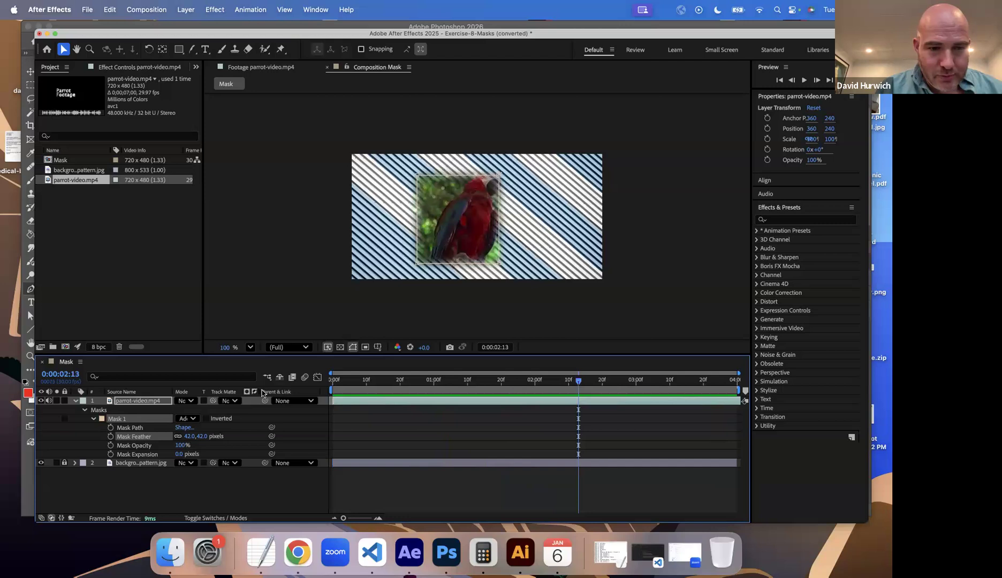
pyautogui.moveTo(81, 441); pyautogui.dragTo(49, 451)
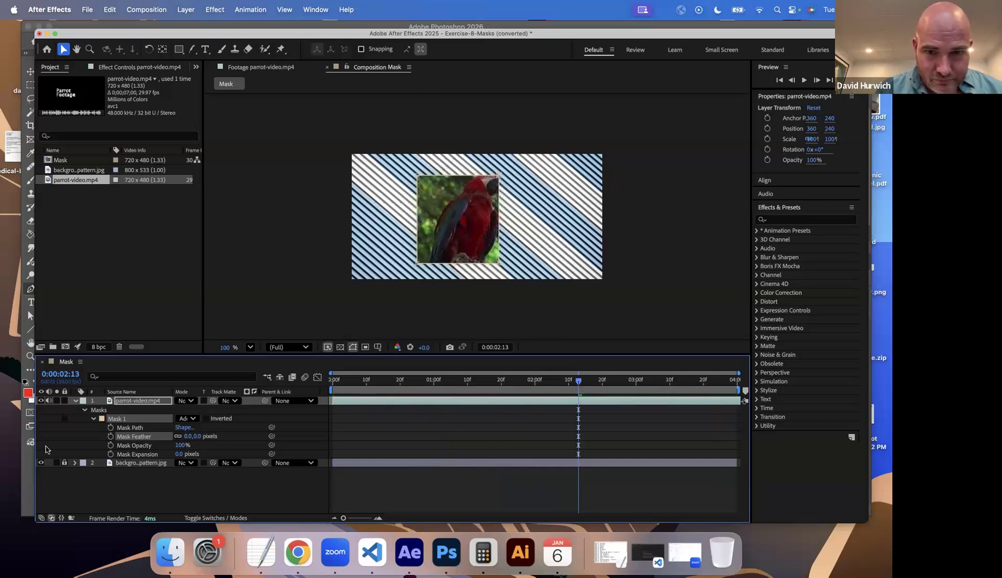
pyautogui.moveTo(187, 437); pyautogui.dragTo(201, 437)
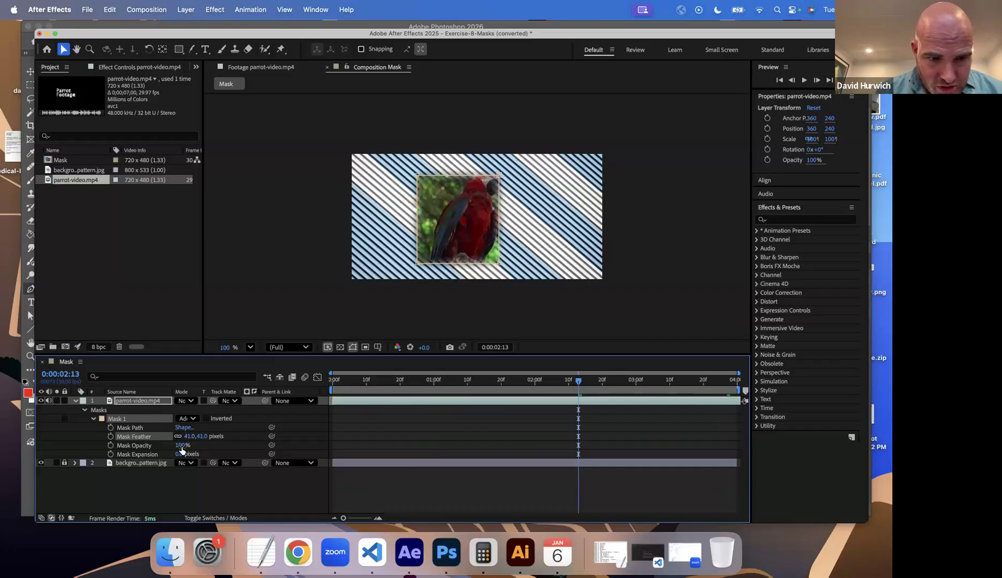
pyautogui.moveTo(167, 447); pyautogui.dragTo(298, 431)
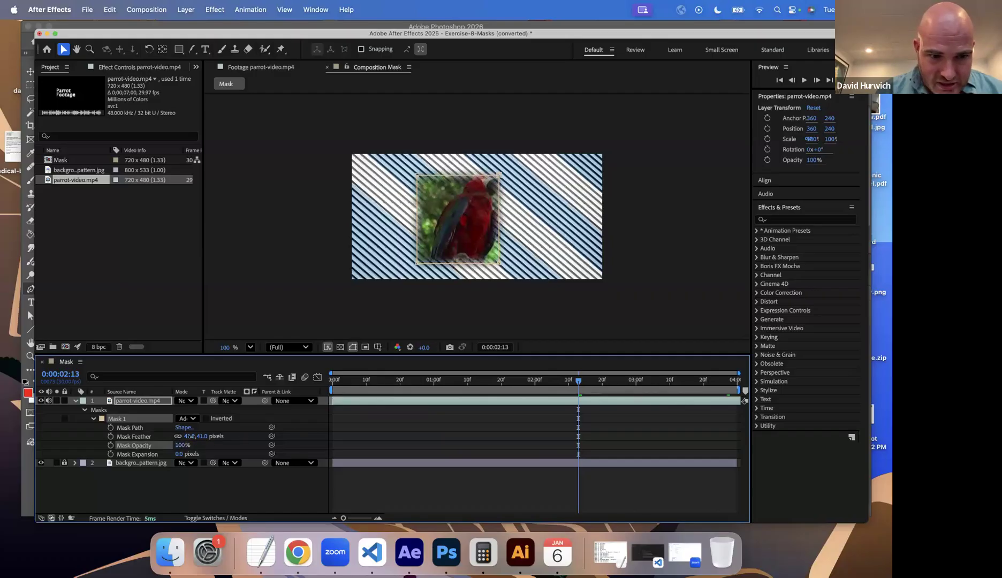
pyautogui.moveTo(190, 437); pyautogui.dragTo(161, 436)
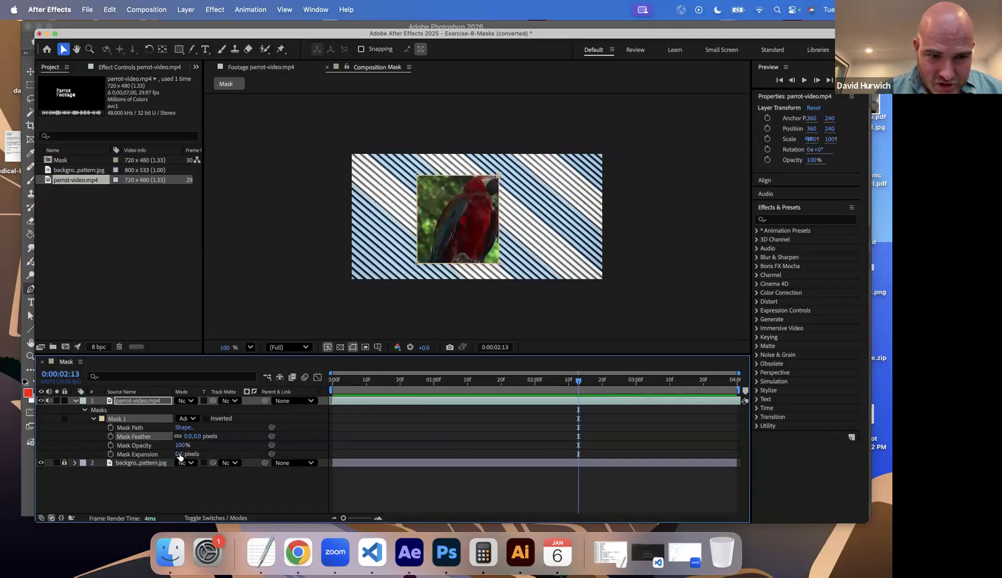
pyautogui.moveTo(179, 455)
pyautogui.mouseDown()
pyautogui.moveTo(201, 454)
pyautogui.moveTo(163, 454)
pyautogui.moveTo(178, 454)
pyautogui.mouseUp()
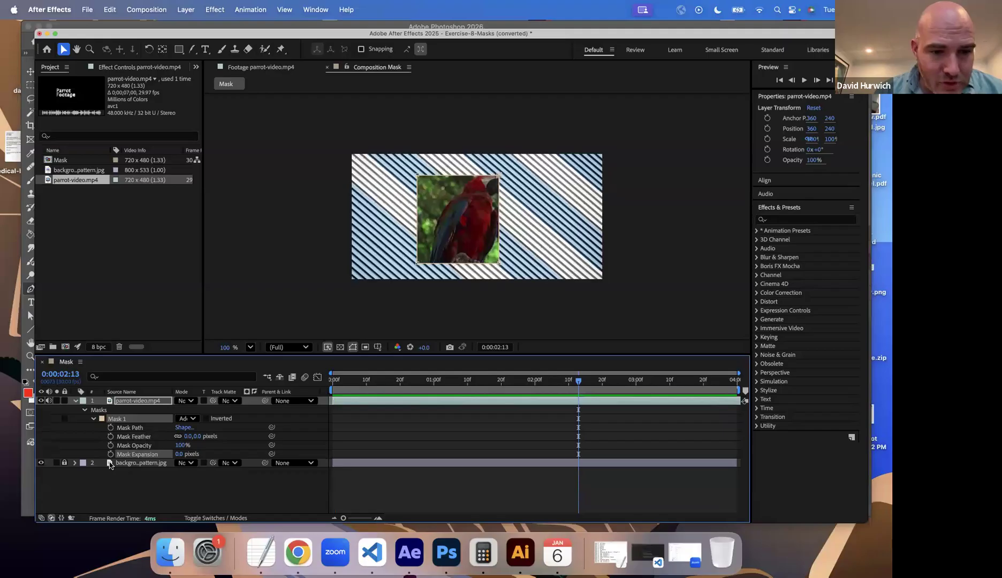
# Try keyframing Mask 1's feather from 0.0 pixels at the timeline start to 76.0 pixels at 0:00:02:00.
pyautogui.press('Home')
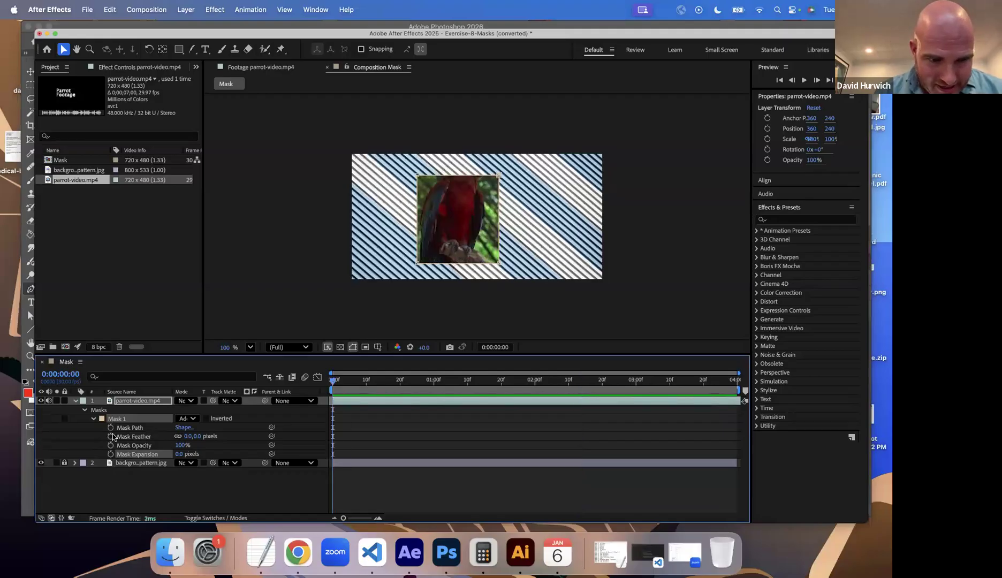
pyautogui.click(111, 436)
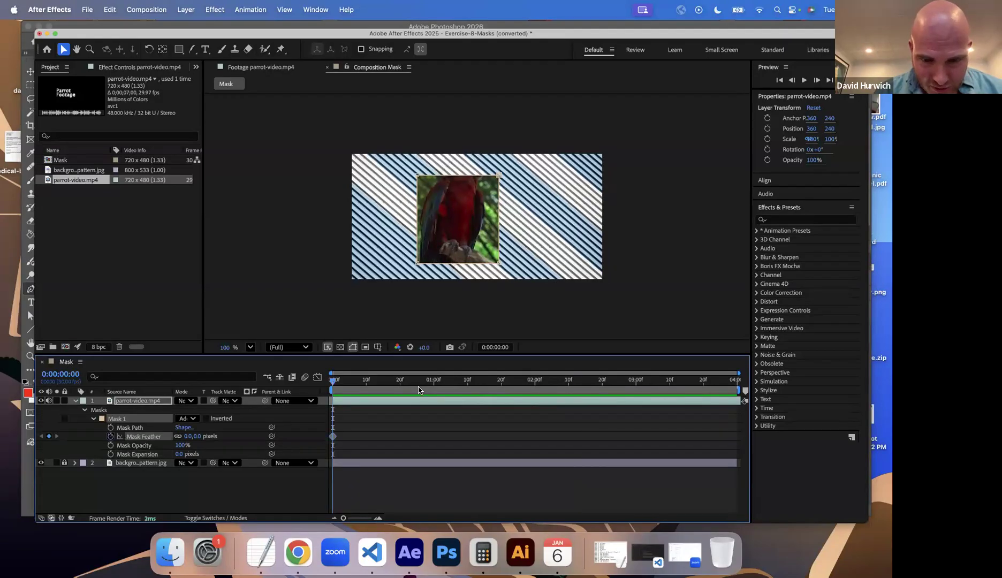
pyautogui.click(534, 381)
pyautogui.moveTo(191, 437); pyautogui.dragTo(218, 437)
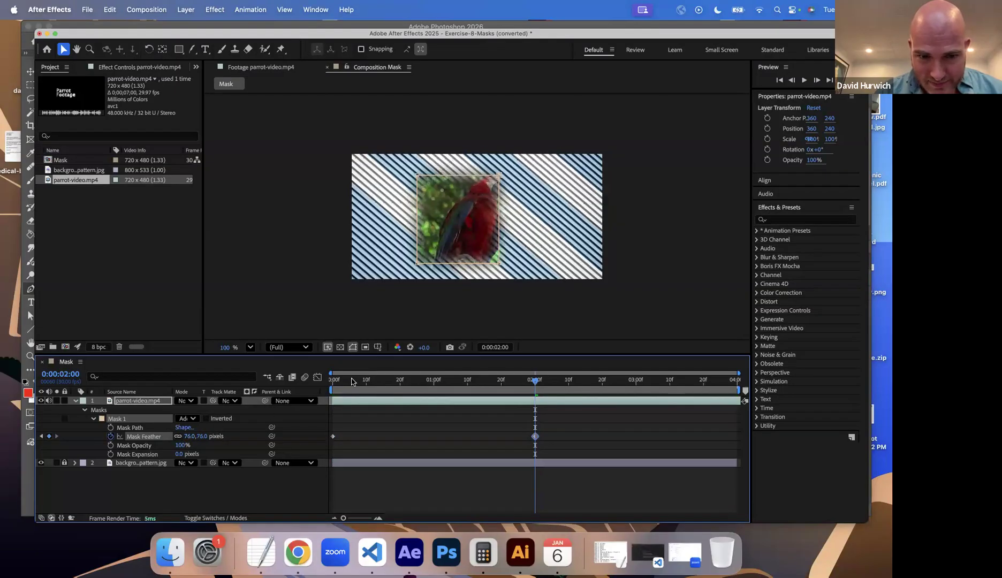
# Preview the feather animation from the start, and undo the Mask Feather keyframes.
pyautogui.click(334, 381)
pyautogui.press('space')
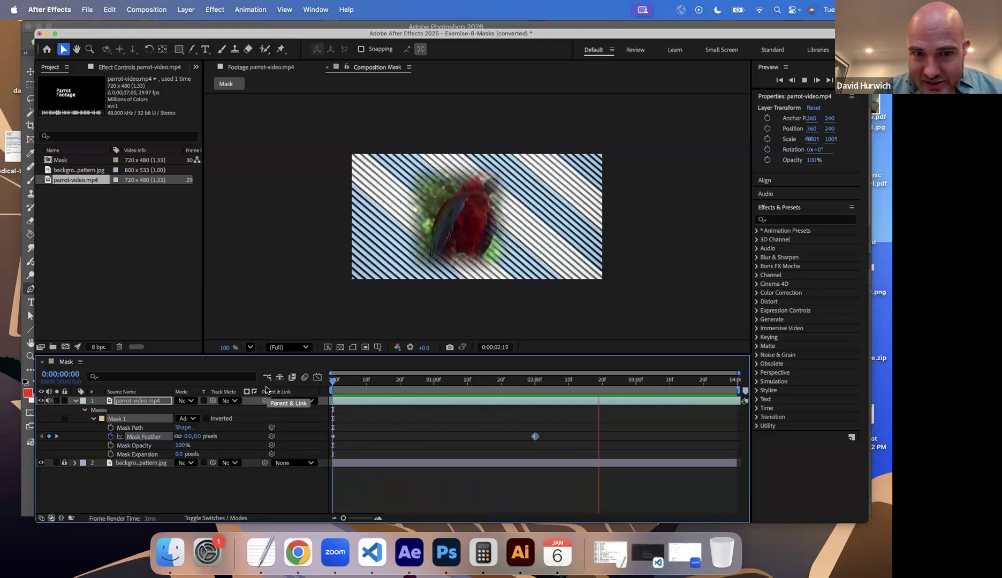
pyautogui.press('space')
pyautogui.press('space')
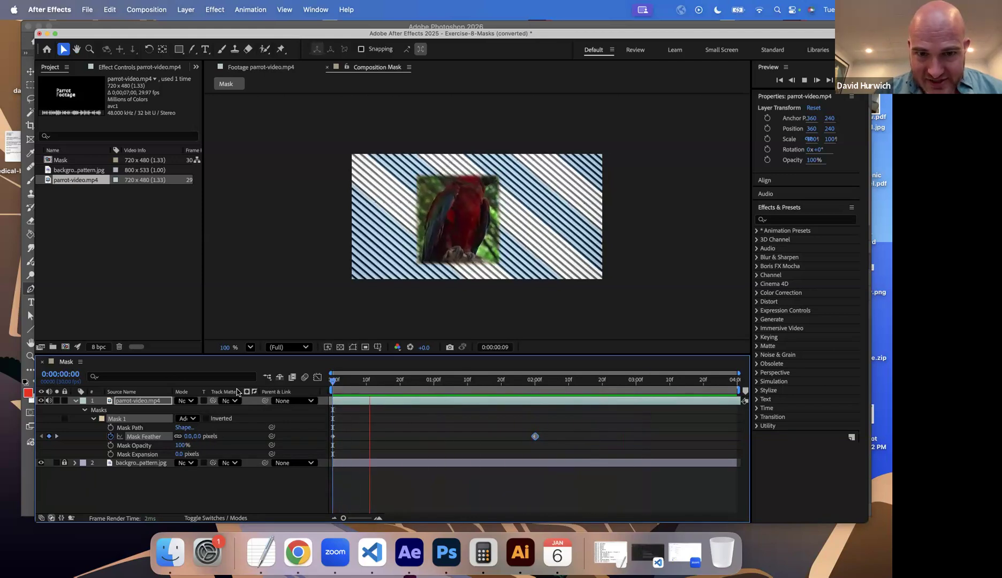
pyautogui.press('super+z')
pyautogui.press('super+z')
pyautogui.press('super+z')
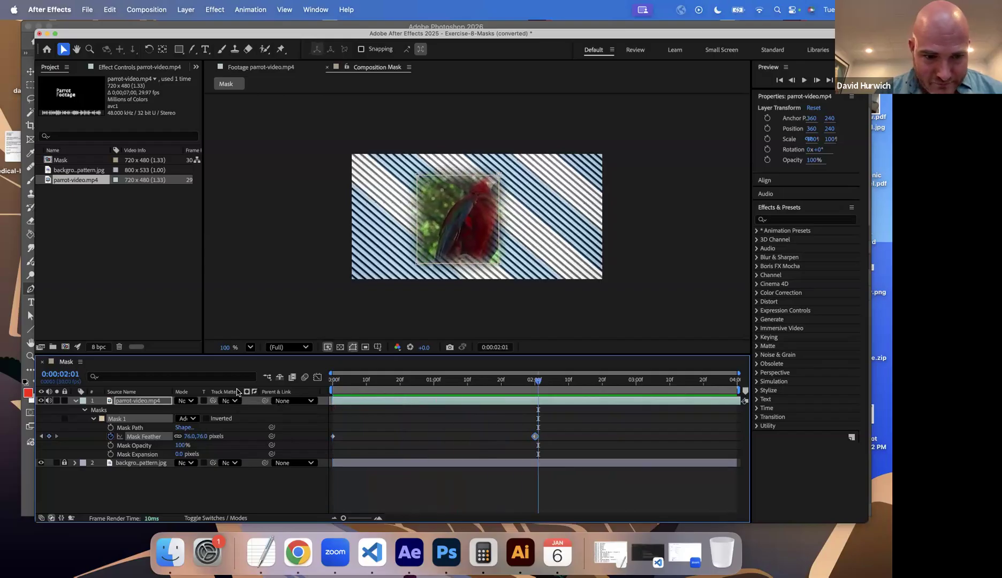
# Add a Mask Path keyframe for Mask 1 at the timeline start and move the playhead to 0:00:02:00.
pyautogui.click(111, 428)
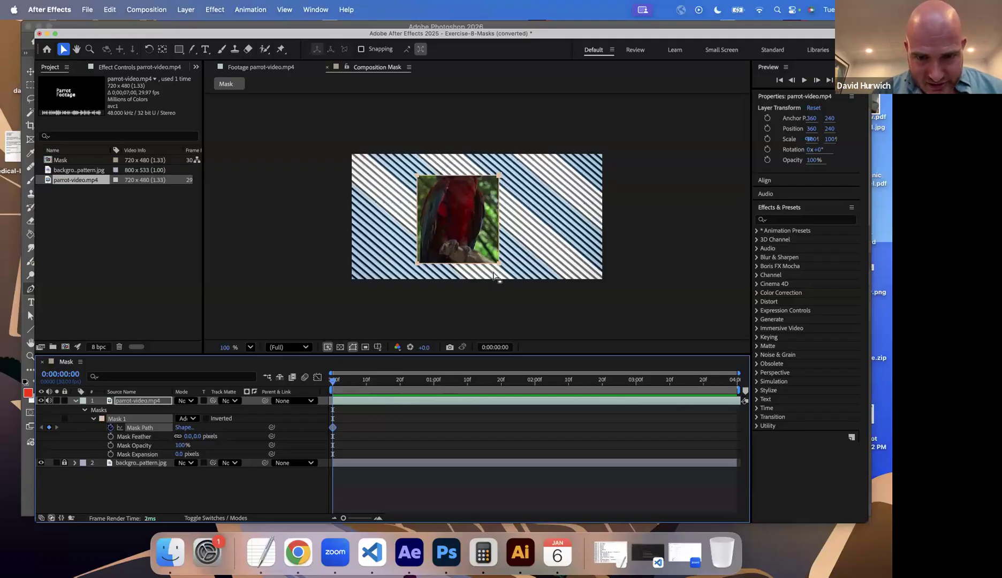
pyautogui.click(534, 380)
pyautogui.doubleClick(487, 252)
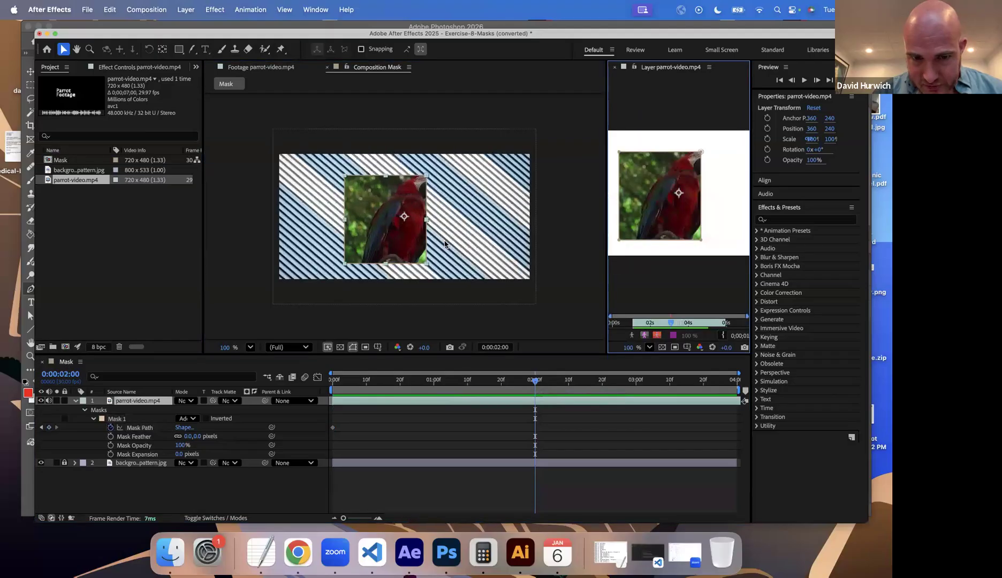
pyautogui.click(707, 67)
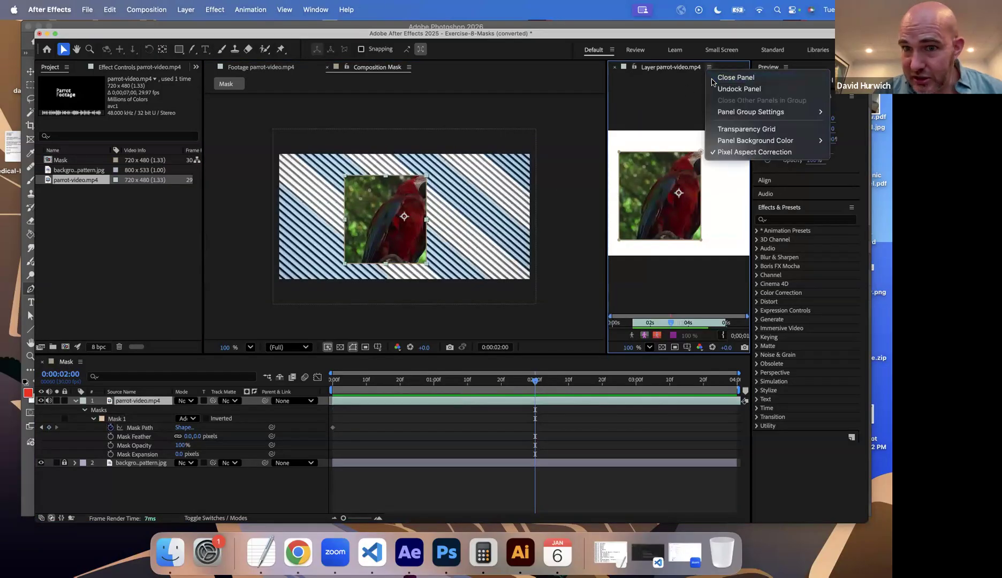
pyautogui.click(718, 75)
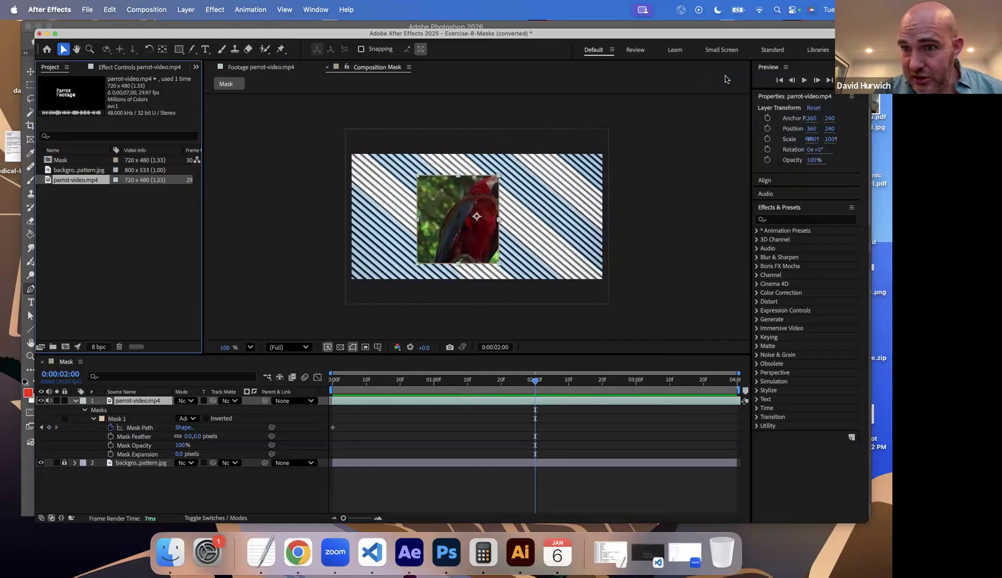
# Enlarge Mask 1's rectangle on all four sides at 0:00:02:00 so the whole parrot shows inside a narrow patterned border.
pyautogui.click(499, 221)
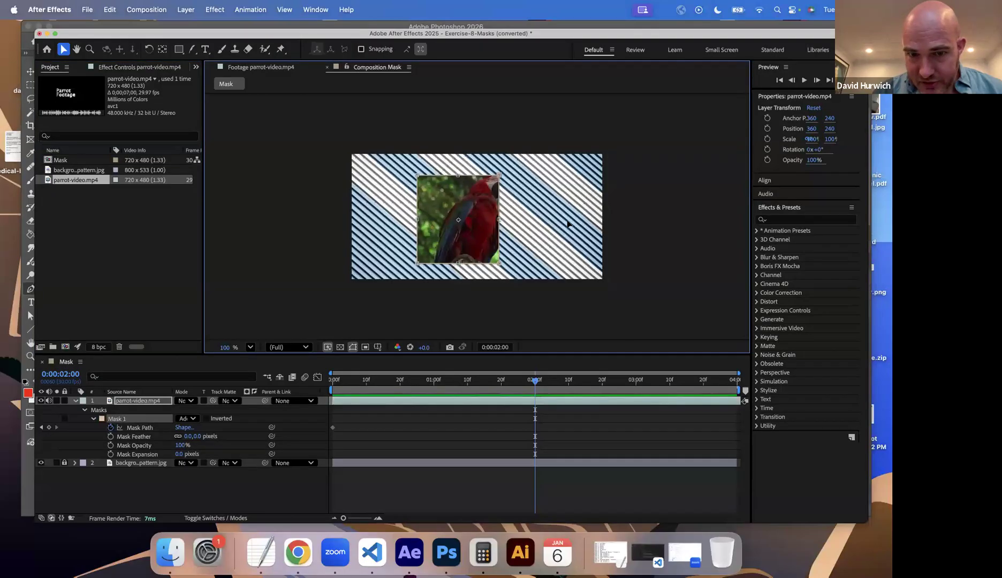
pyautogui.moveTo(568, 224); pyautogui.dragTo(569, 221)
pyautogui.moveTo(418, 220); pyautogui.dragTo(372, 219)
pyautogui.moveTo(469, 176); pyautogui.dragTo(469, 164)
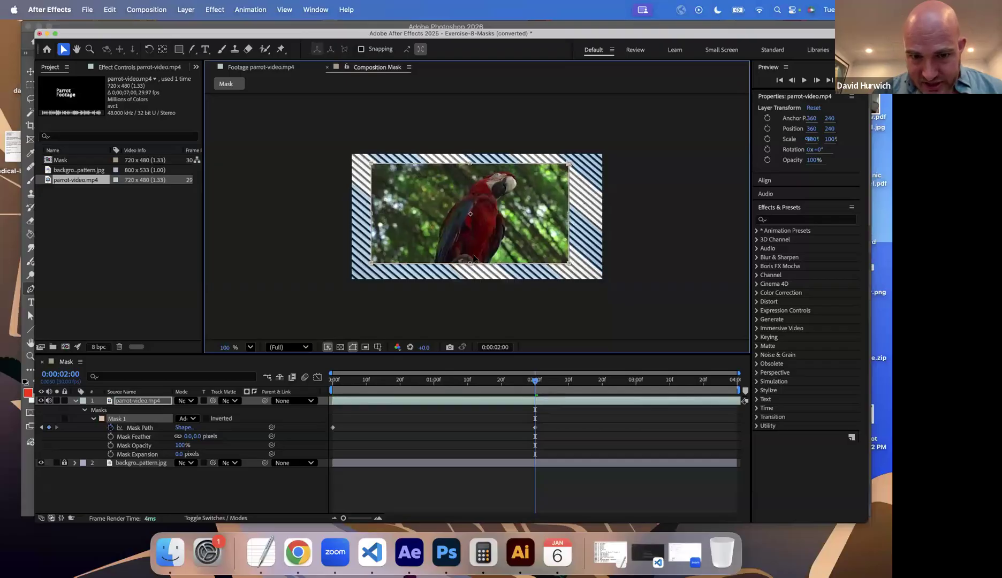
pyautogui.moveTo(471, 264); pyautogui.dragTo(470, 271)
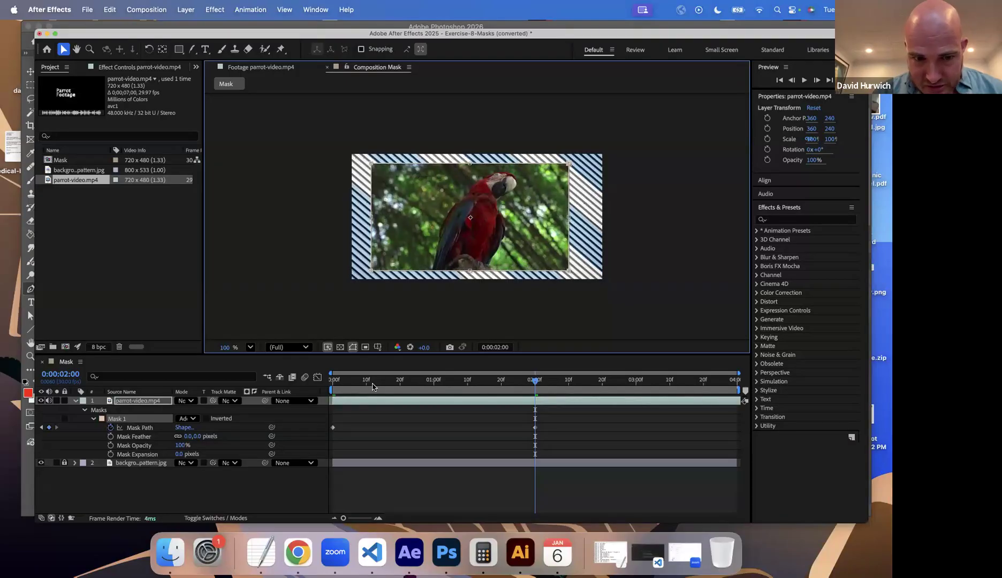
# Play the Mask Path animation from the start of the composition.
pyautogui.moveTo(372, 383); pyautogui.dragTo(308, 387)
pyautogui.press('space')
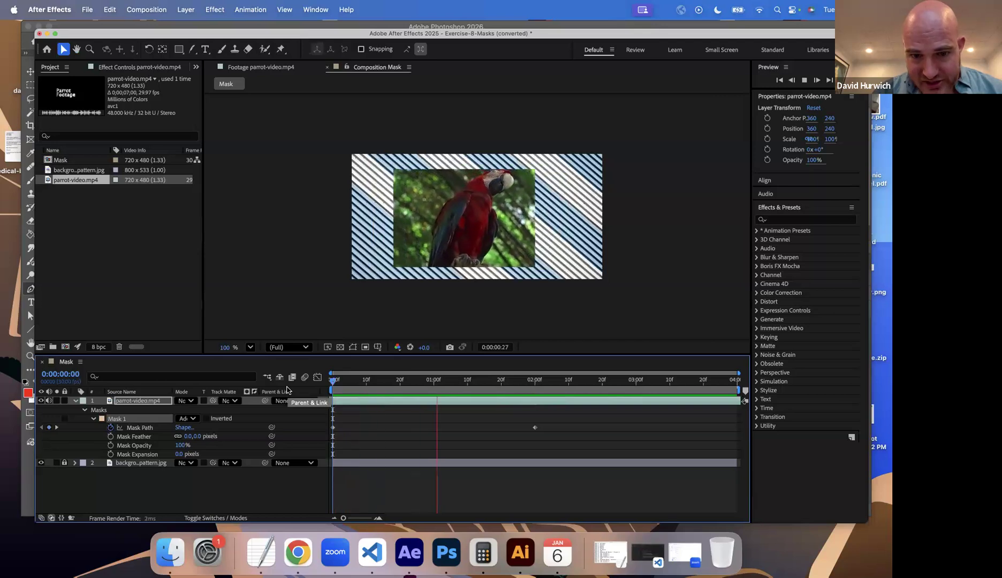
pyautogui.press('space')
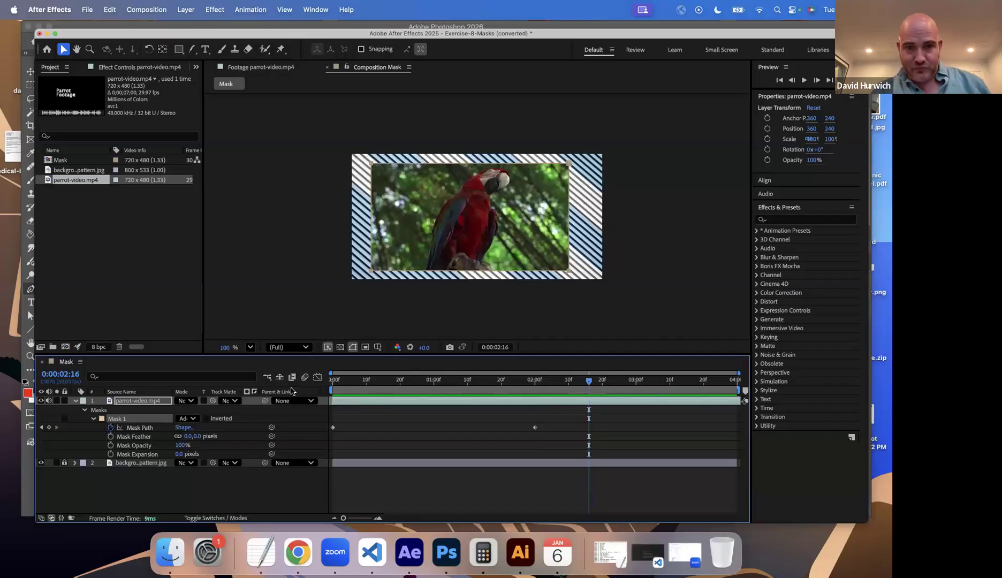
# Save the project and open Exercise-9-Masks-2.aep, accepting the version conversion.
pyautogui.press('super+s')
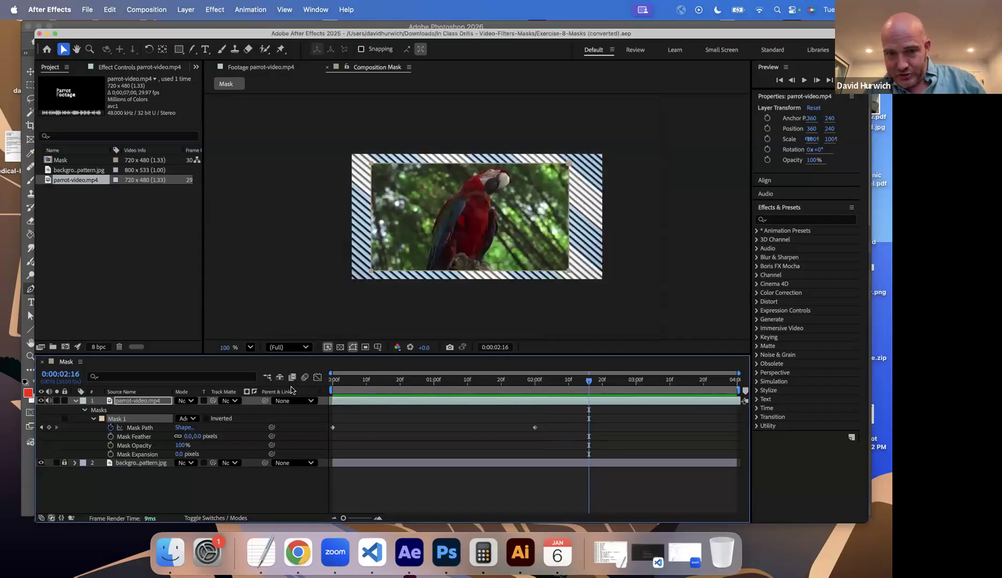
pyautogui.press('super+o')
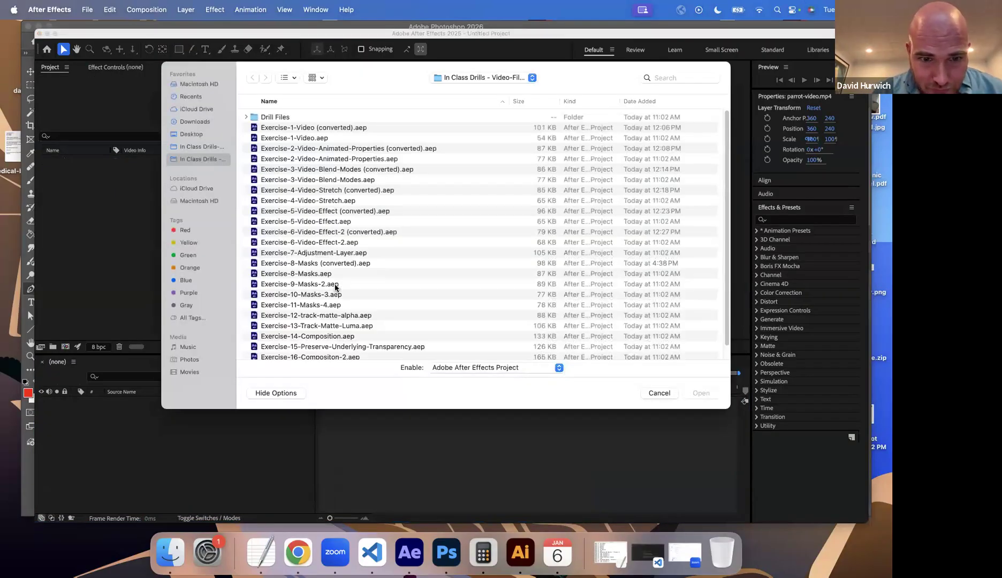
pyautogui.doubleClick(335, 286)
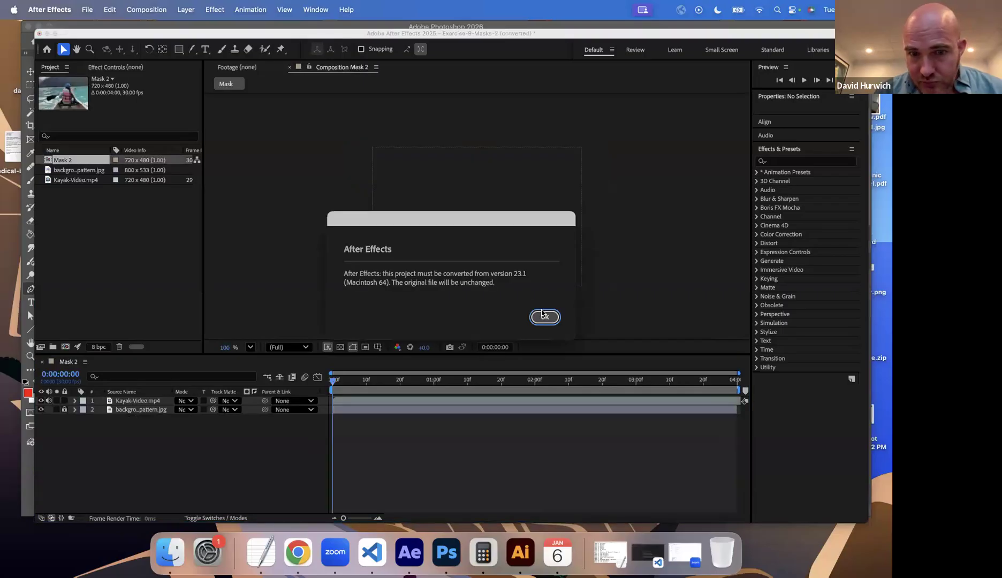
pyautogui.click(546, 317)
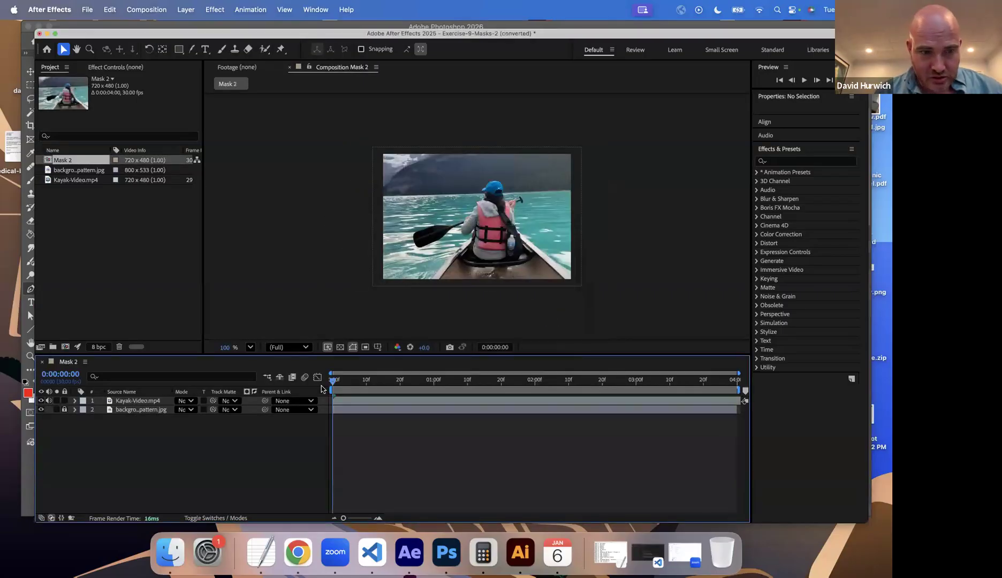
pyautogui.click(177, 561)
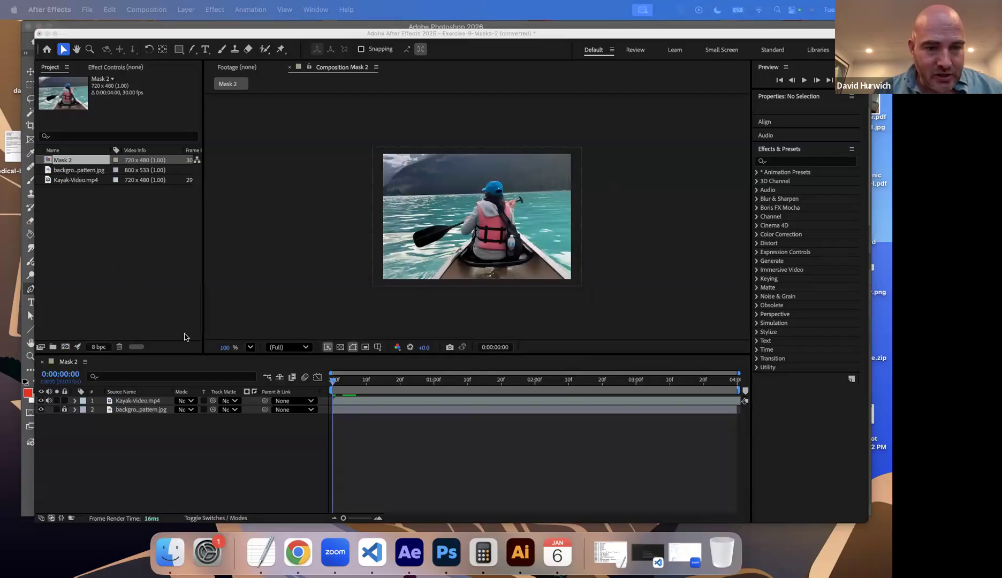
pyautogui.click(180, 446)
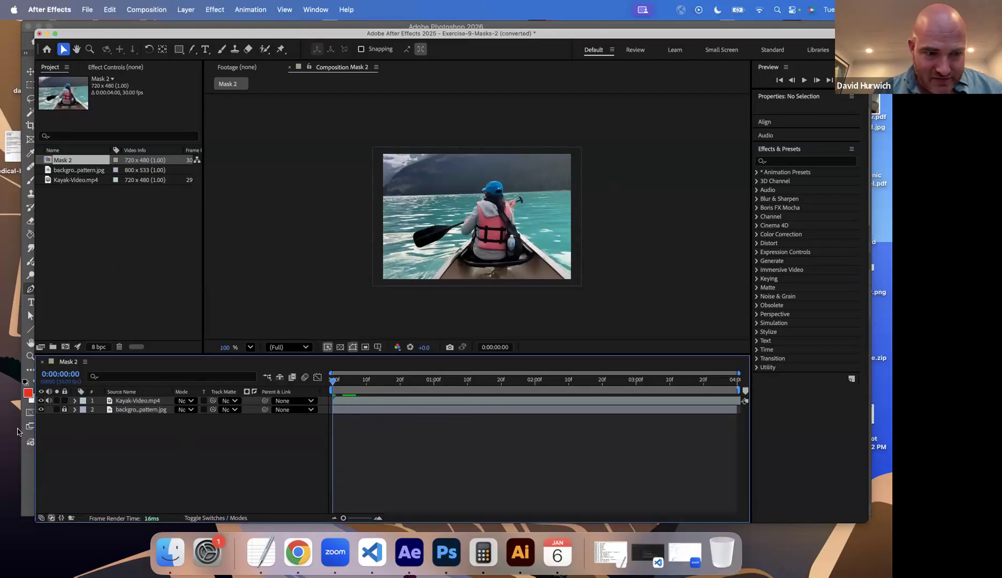
pyautogui.click(42, 408)
# Try drawing an ellipse over the kayaker with no layer selected, and undo the resulting red shape layer.
pyautogui.click(179, 49)
pyautogui.click(180, 49)
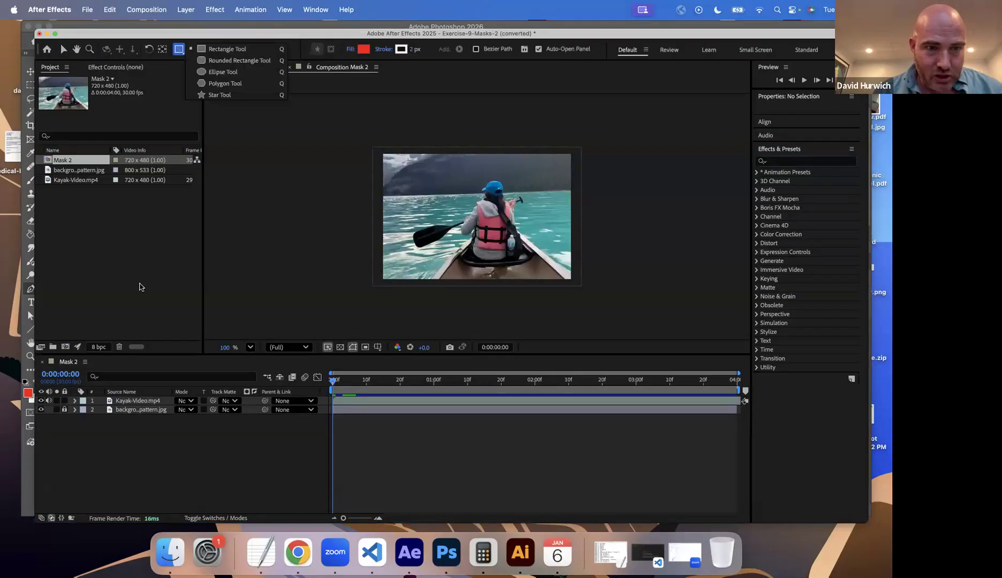
pyautogui.click(222, 73)
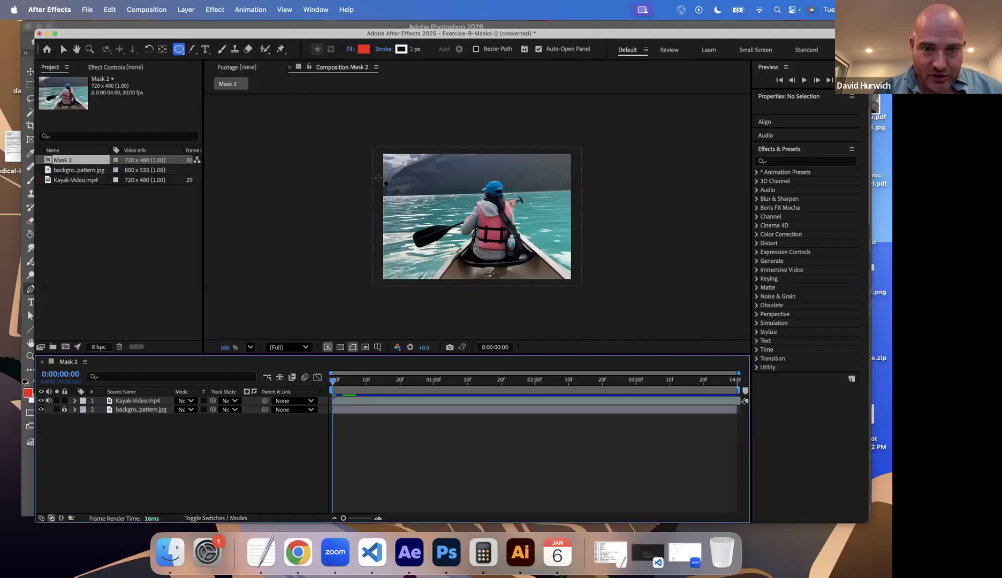
pyautogui.moveTo(442, 181); pyautogui.dragTo(517, 242)
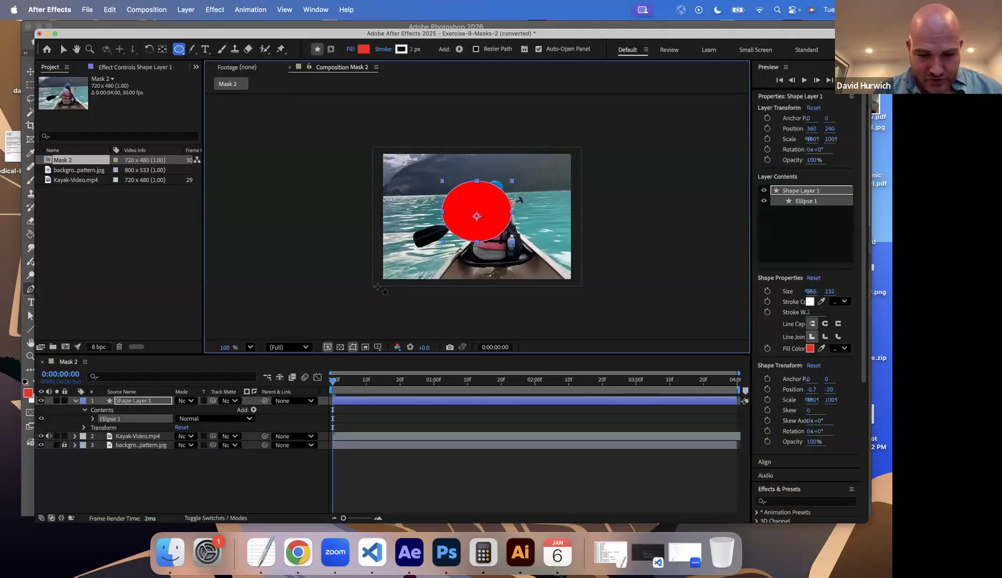
pyautogui.press('super+z')
# Select the Kayak-Video.mp4 layer, try an elliptical mask around the kayaker, and undo that mask.
pyautogui.click(128, 399)
pyautogui.moveTo(455, 178)
pyautogui.mouseDown()
pyautogui.moveTo(546, 260)
pyautogui.moveTo(538, 254)
pyautogui.mouseUp()
pyautogui.press('super+z')
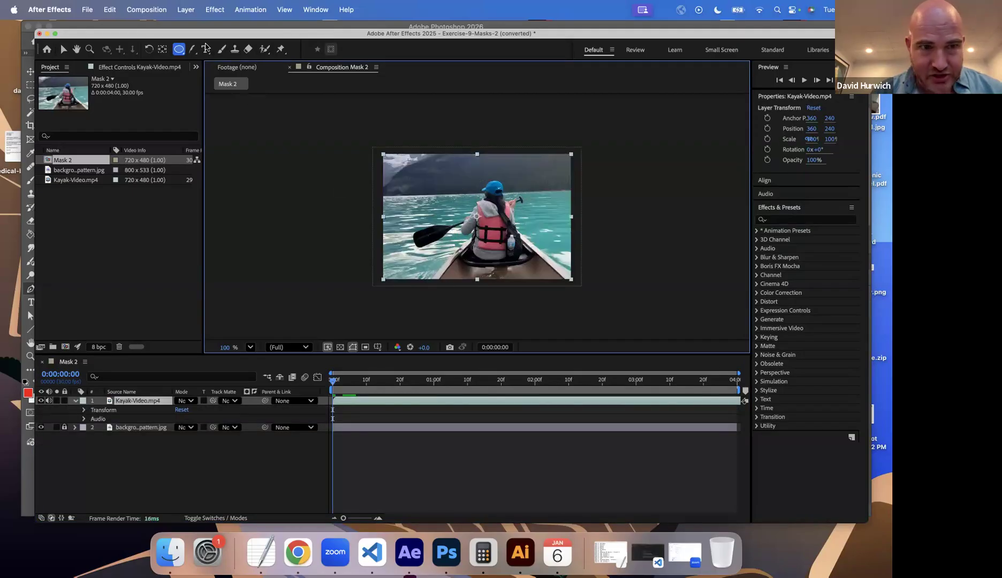
# Draw a rectangular mask around the kayaker on the Kayak-Video.mp4 layer, and pick its left edge with the Selection tool.
pyautogui.click(179, 52)
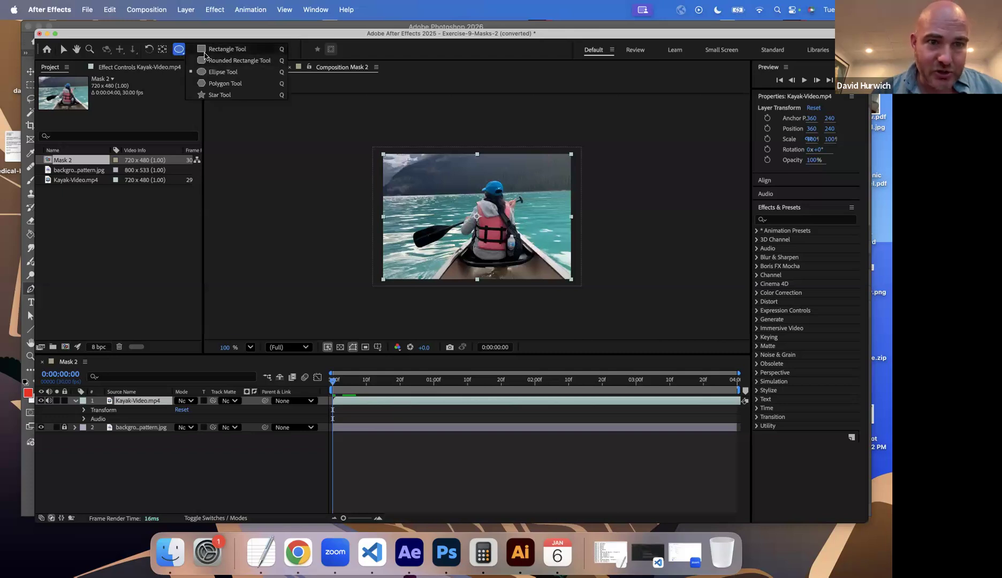
pyautogui.click(214, 48)
pyautogui.moveTo(428, 172); pyautogui.dragTo(535, 252)
pyautogui.press('.')
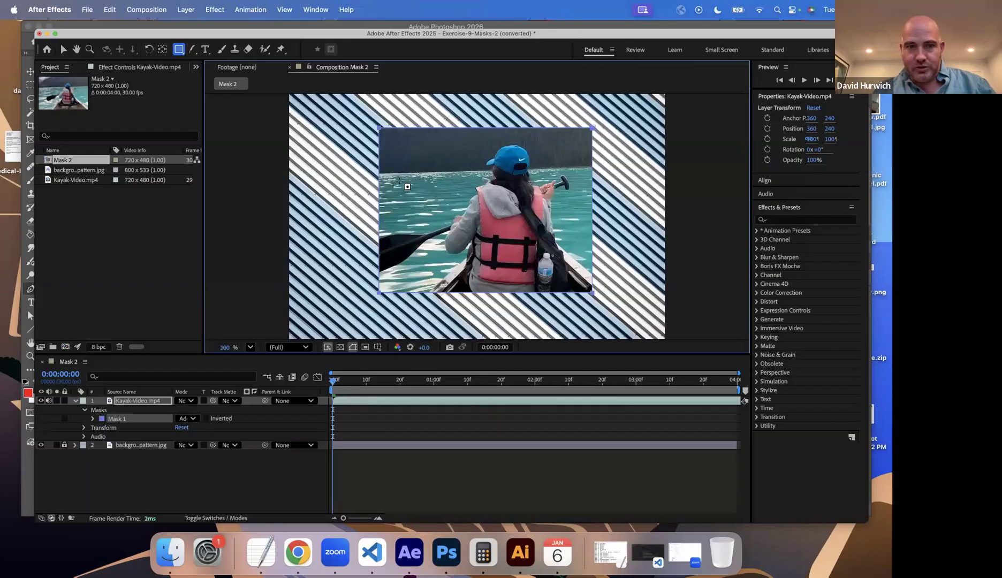
pyautogui.click(63, 50)
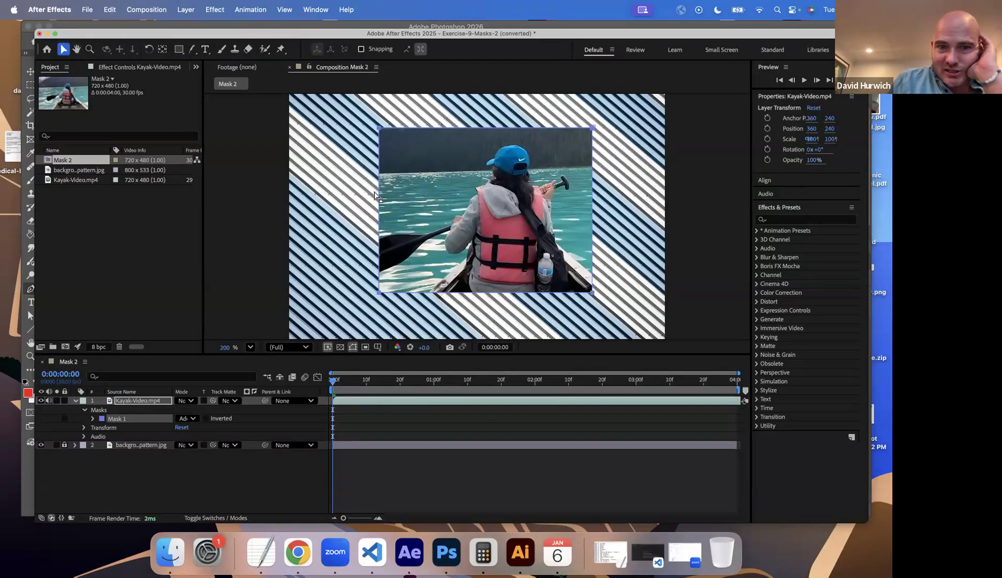
pyautogui.click(379, 207)
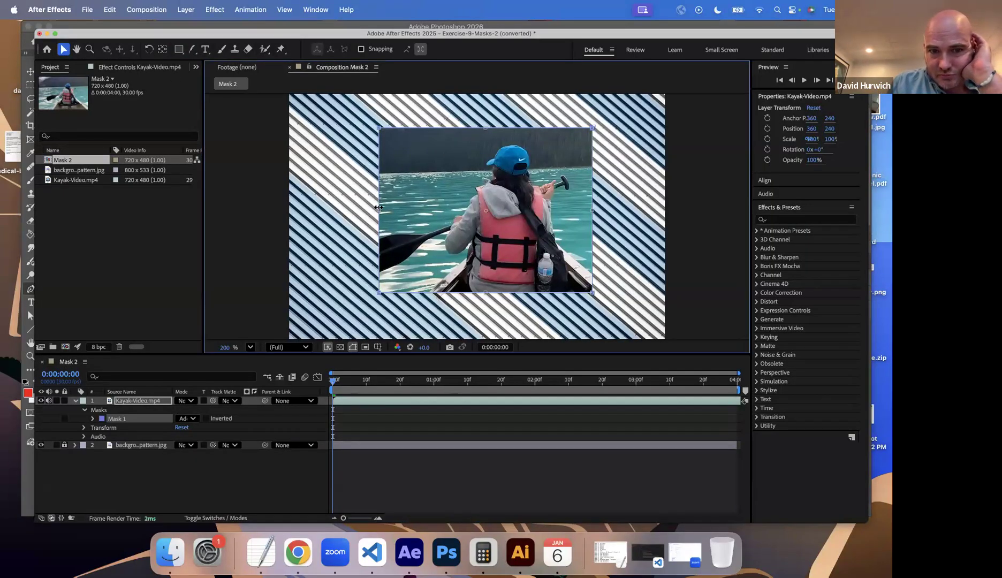
# Move the rectangular mask's left edge inward to crop closer to the kayaker, and reveal Mask 1's properties.
pyautogui.moveTo(425, 220); pyautogui.dragTo(427, 221)
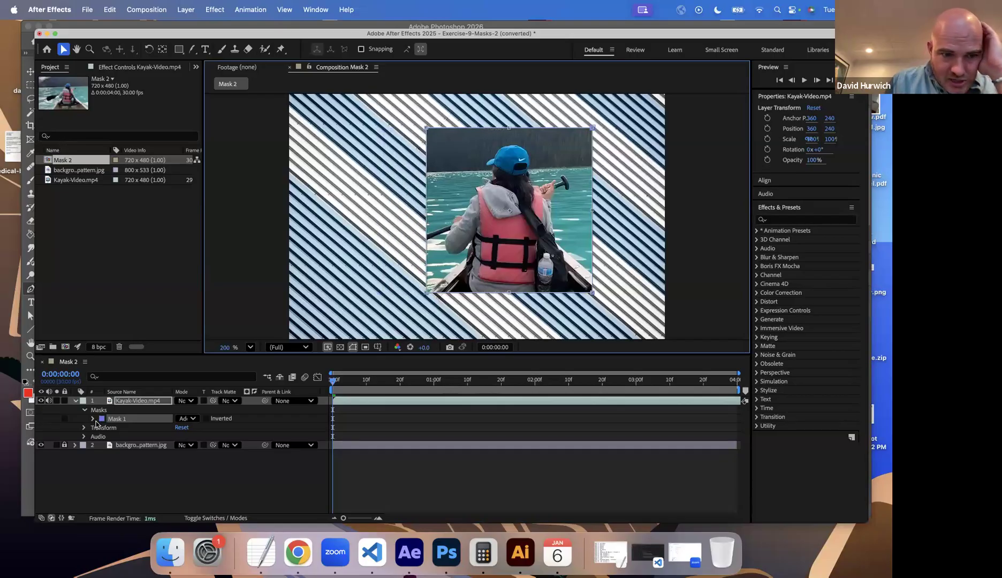
pyautogui.click(93, 419)
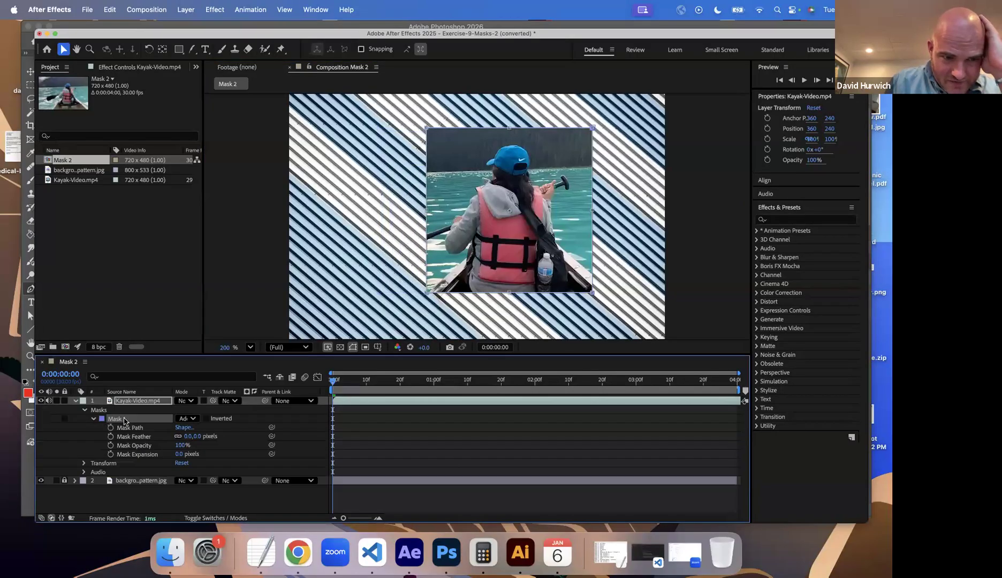
pyautogui.click(122, 421)
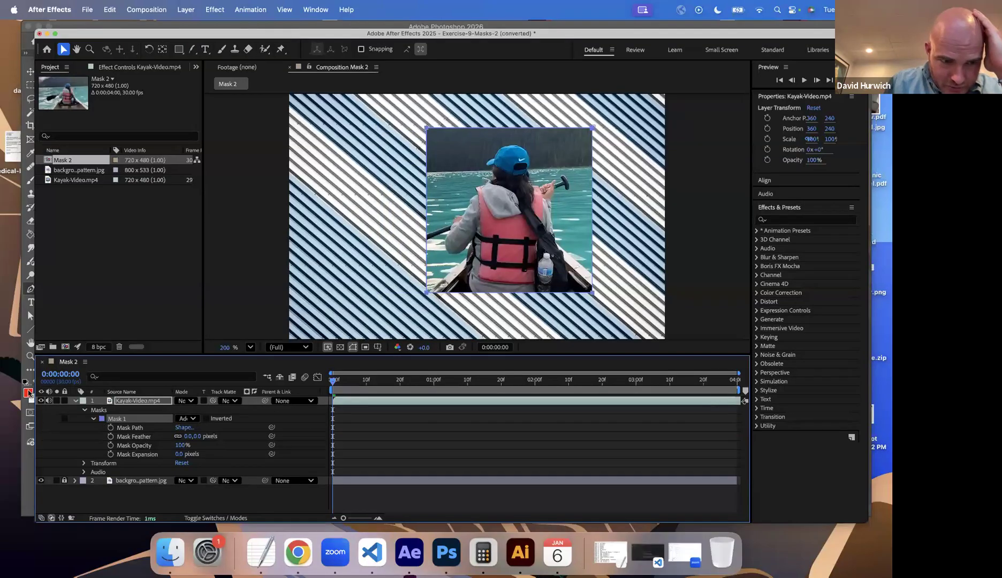
# Extend the application window at its left edge and narrow the properties column to widen the composition view and timeline.
pyautogui.moveTo(32, 392); pyautogui.dragTo(12, 394)
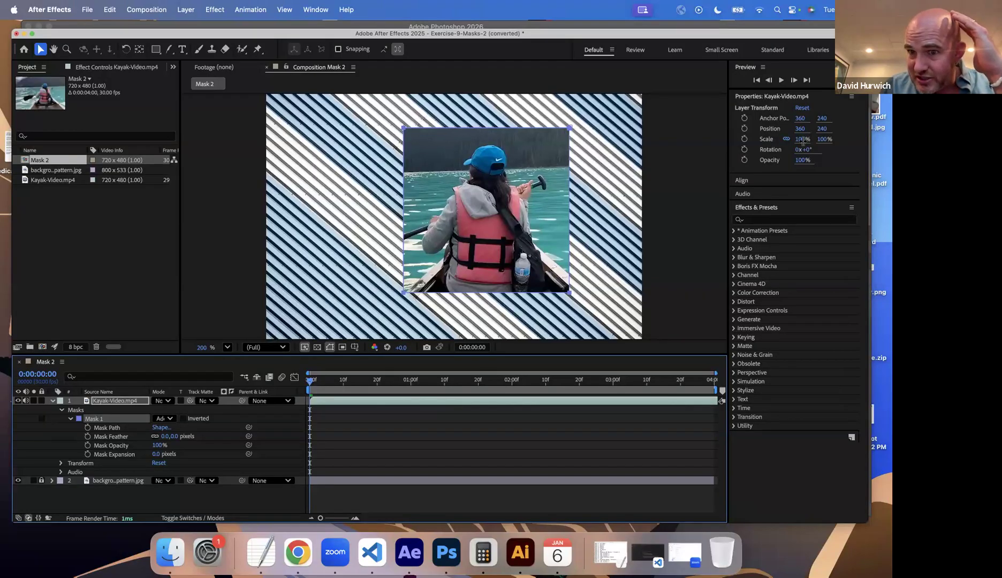
pyautogui.moveTo(729, 173); pyautogui.dragTo(850, 173)
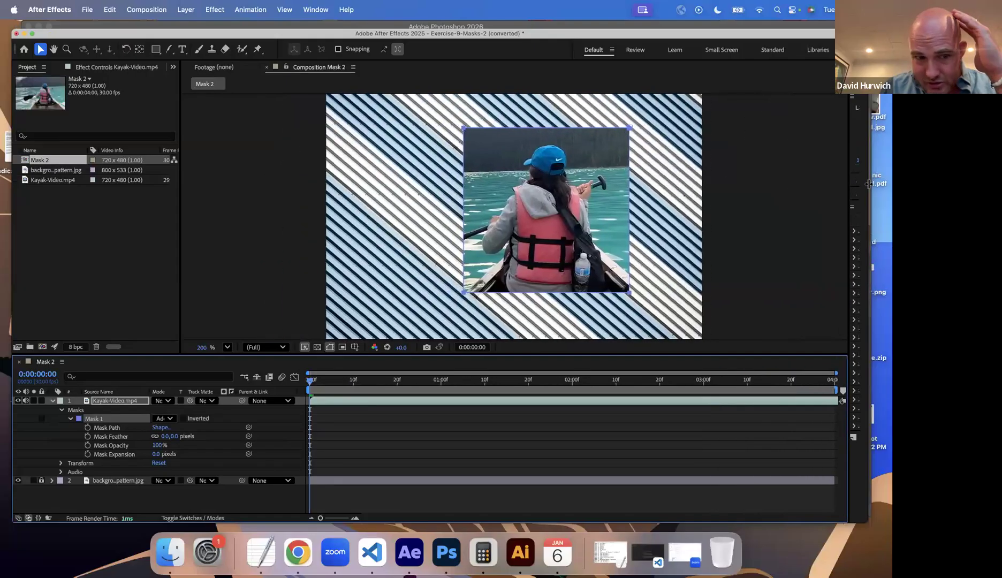
pyautogui.click(169, 401)
pyautogui.click(130, 370)
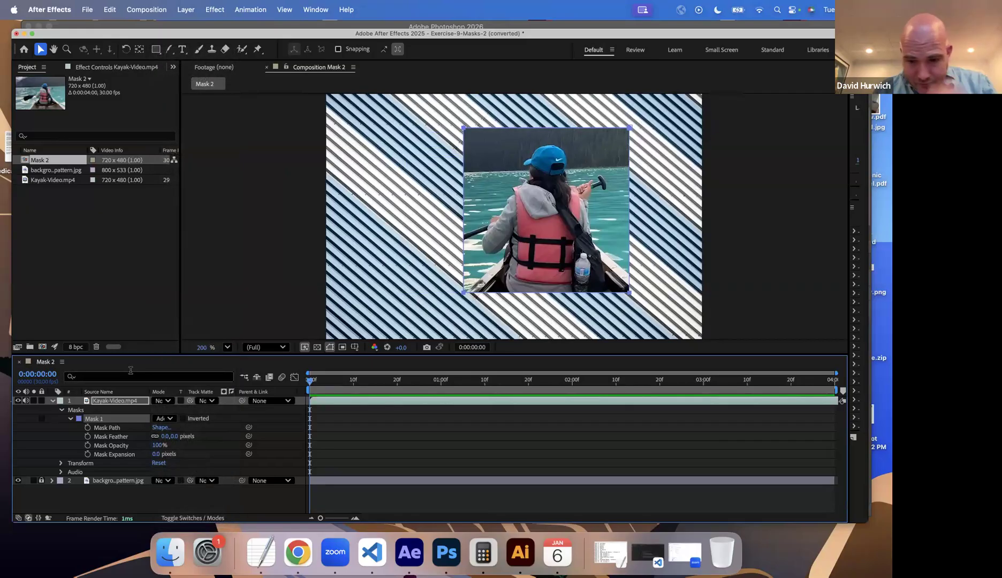
pyautogui.press('.')
pyautogui.press(',')
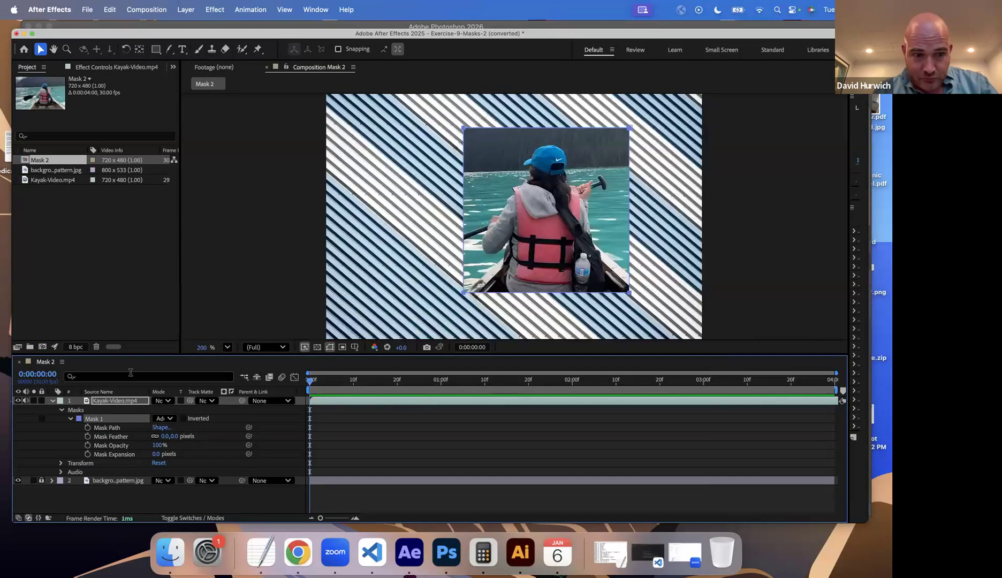
# Set Mask 1's mode to None and play the composition.
pyautogui.click(169, 420)
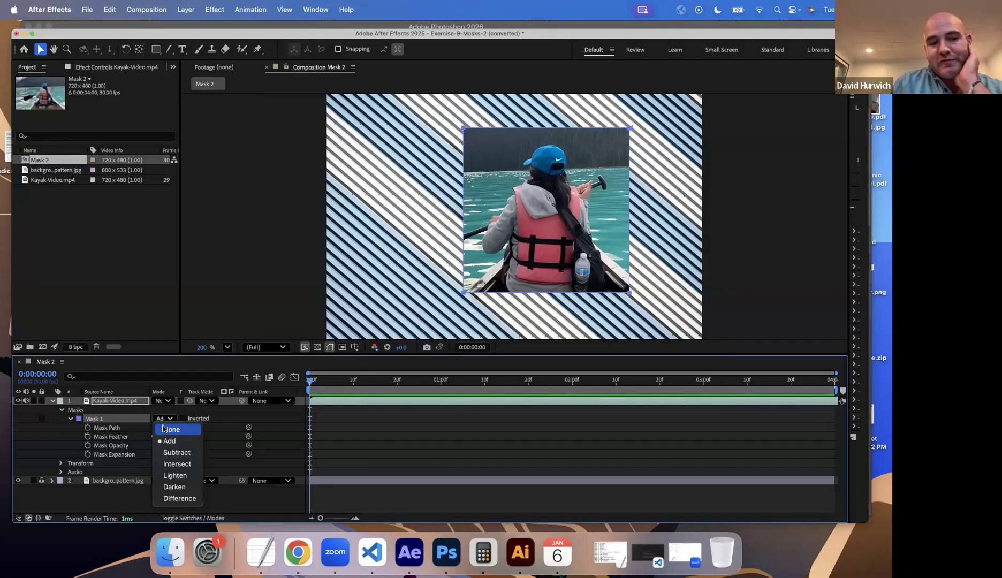
pyautogui.click(169, 431)
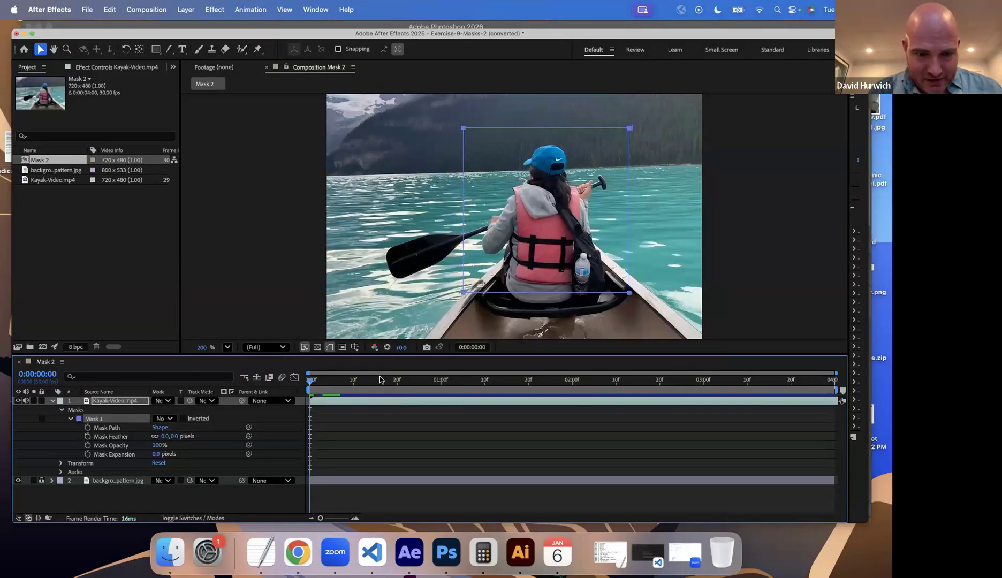
pyautogui.press('space')
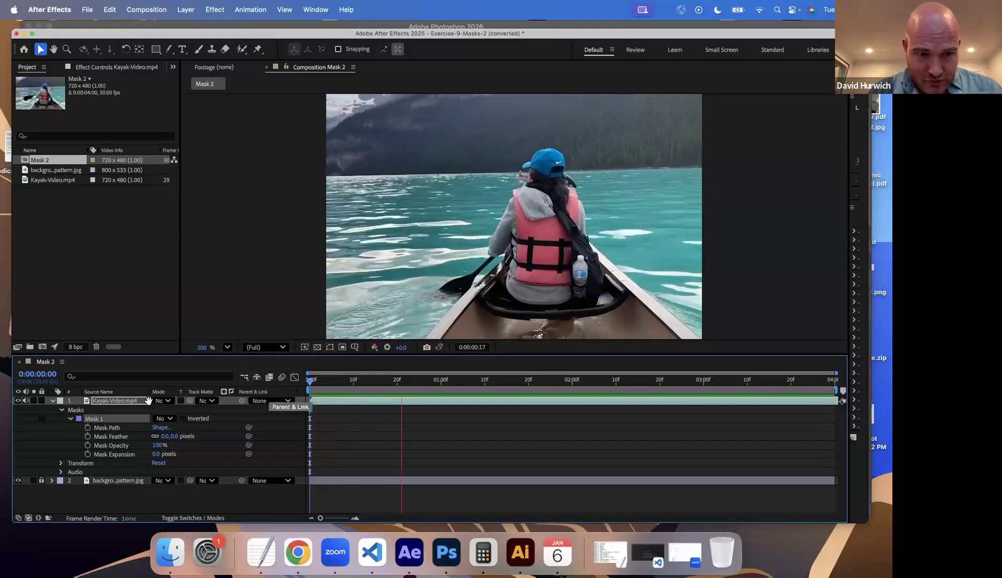
pyautogui.press('space')
# Set Mask 1's mode back to Add and play the composition from the start.
pyautogui.click(163, 418)
pyautogui.click(169, 440)
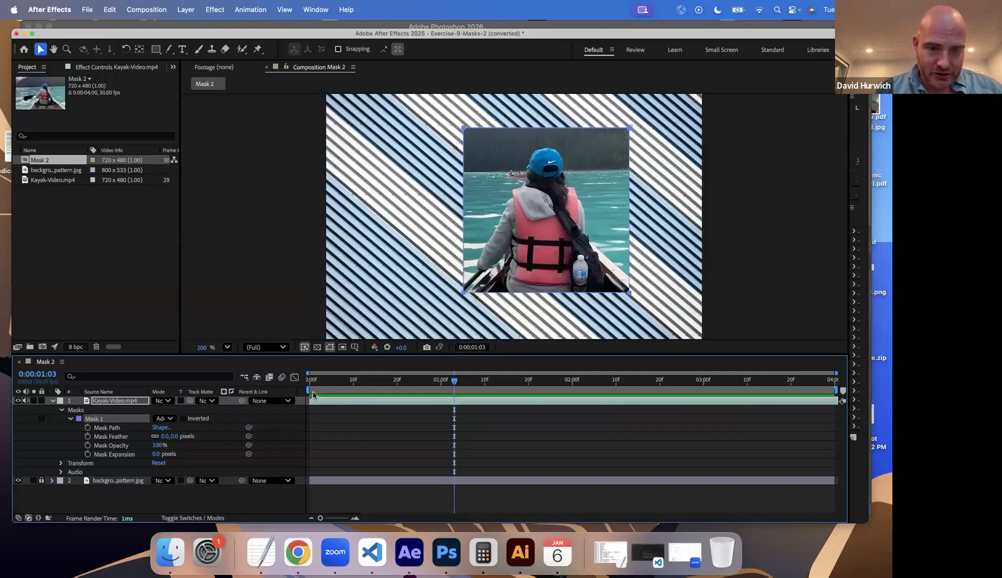
pyautogui.press('Home')
pyautogui.press('space')
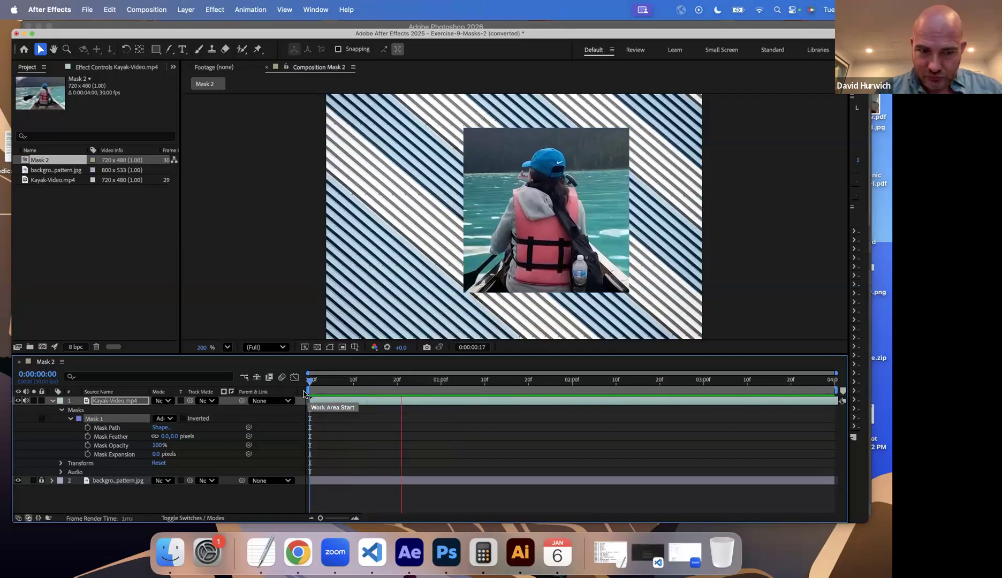
pyautogui.press('space')
# Set Mask 1's mode to Subtract and play the composition from the first frame.
pyautogui.click(156, 422)
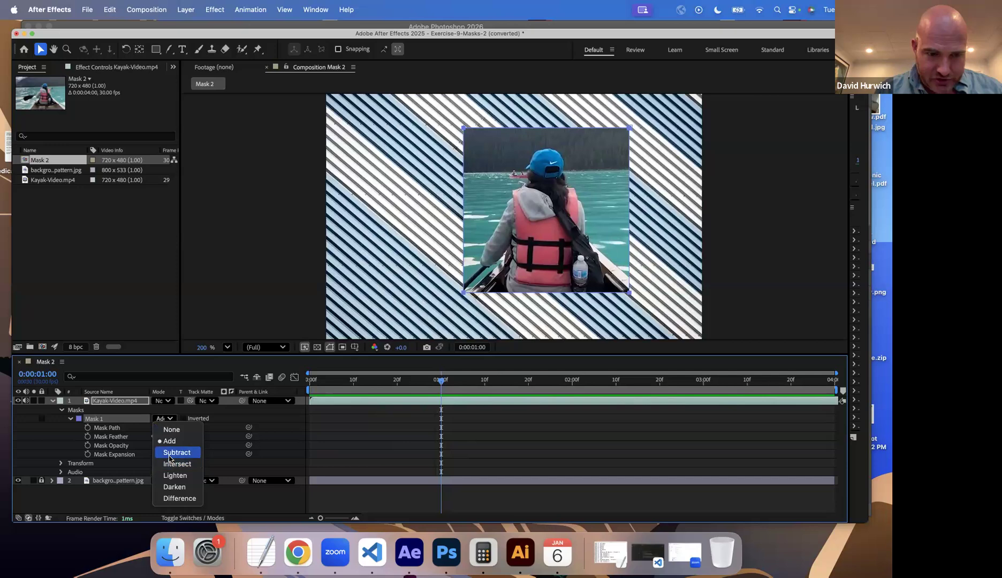
pyautogui.click(176, 453)
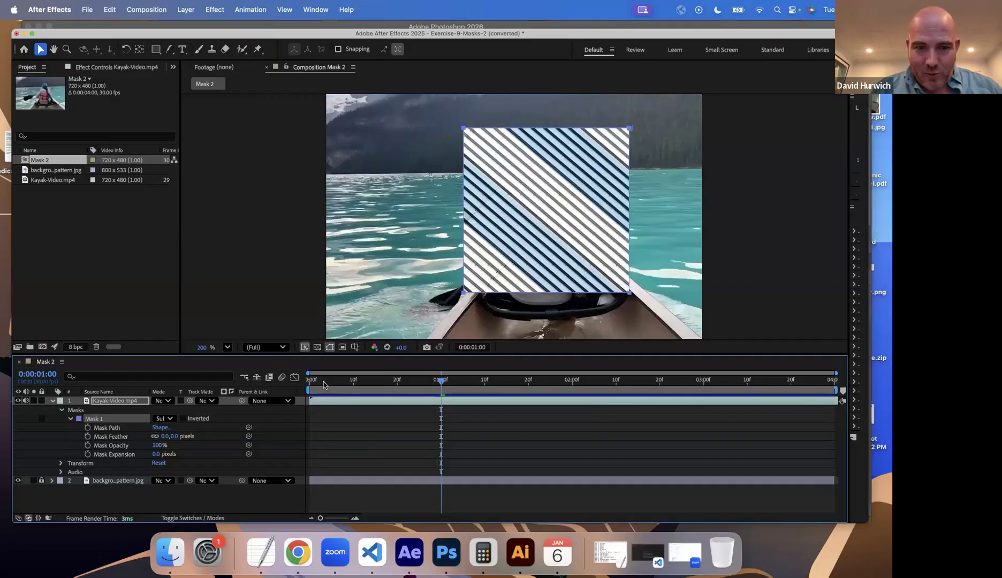
pyautogui.click(315, 381)
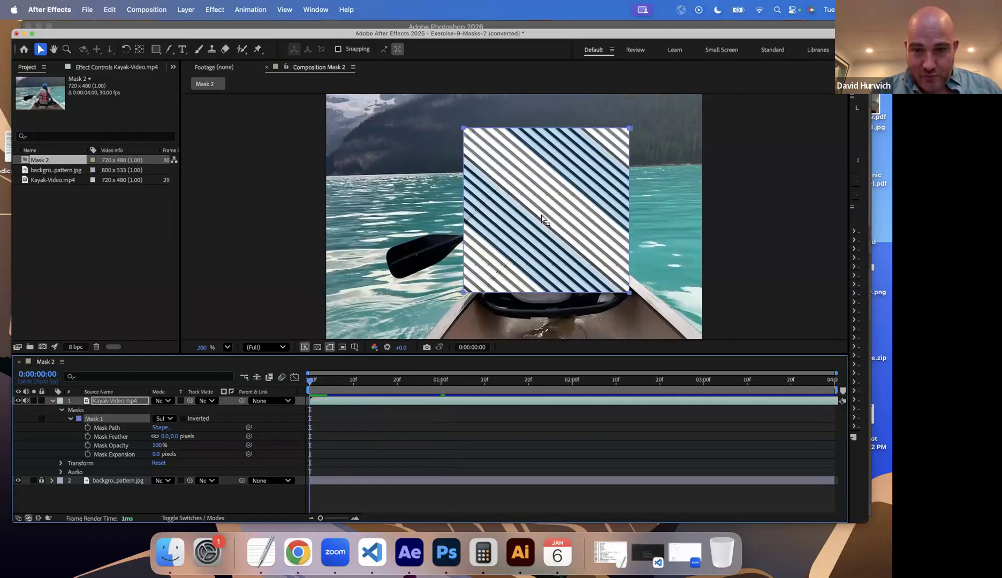
pyautogui.press('space')
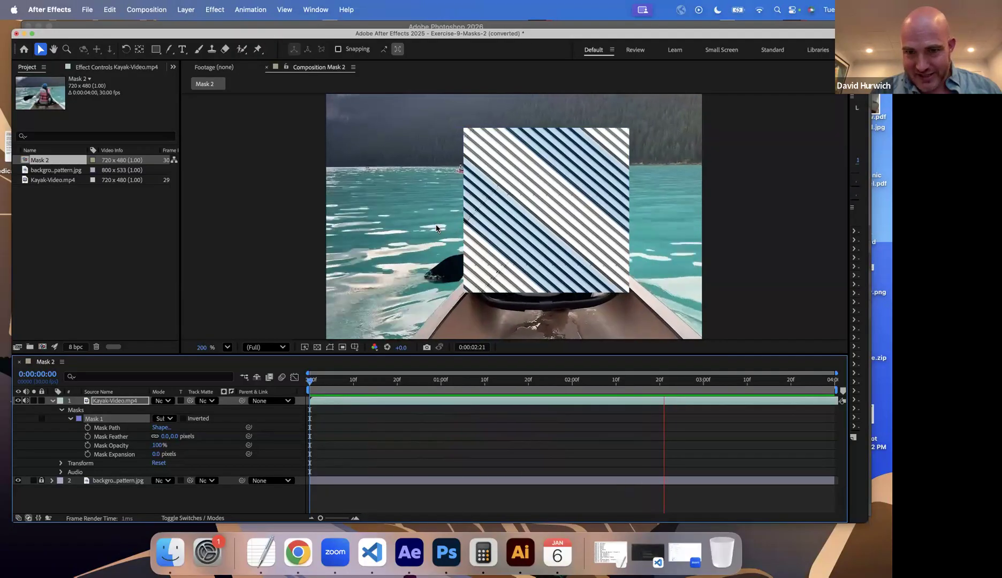
pyautogui.press('space')
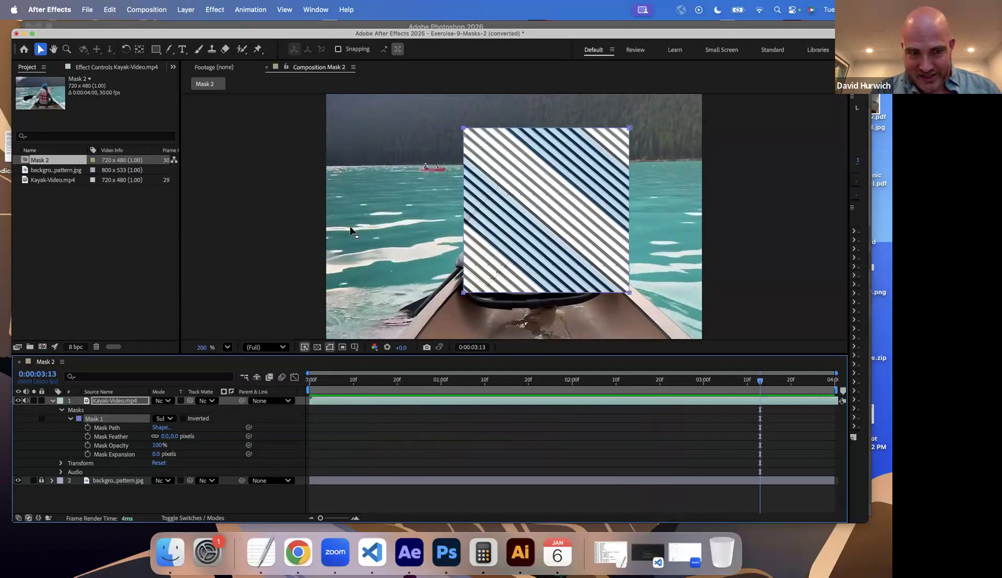
# Collapse the Kayak-Video.mp4 layer, briefly hide and reshow the background and video layers, and play the composition.
pyautogui.click(52, 400)
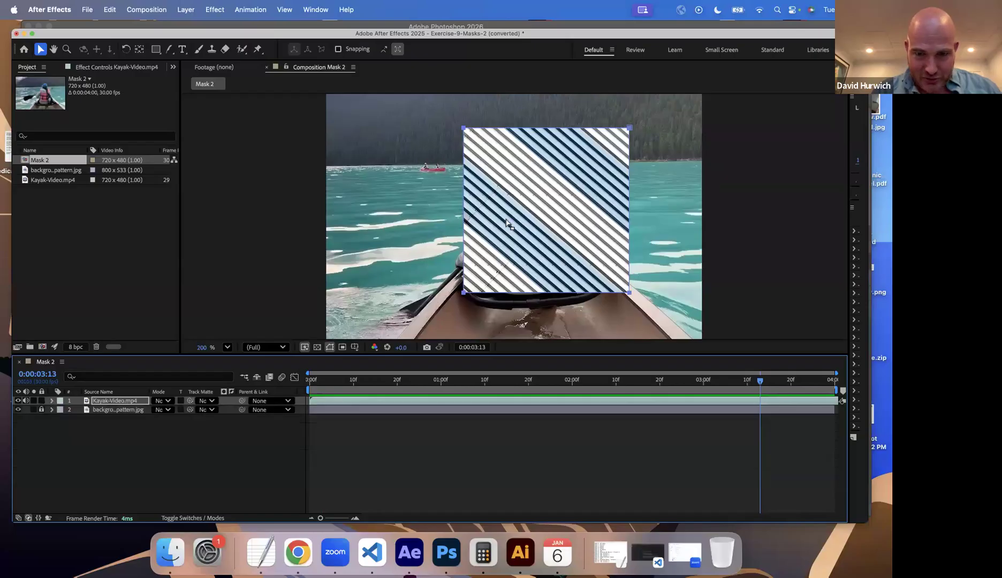
pyautogui.click(19, 409)
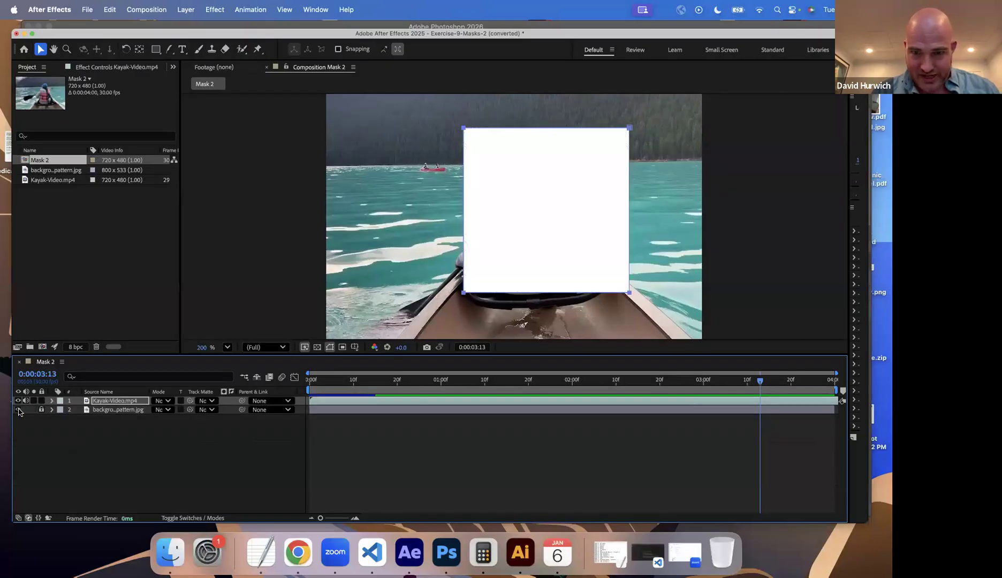
pyautogui.click(18, 409)
pyautogui.click(18, 401)
pyautogui.click(19, 401)
pyautogui.press('space')
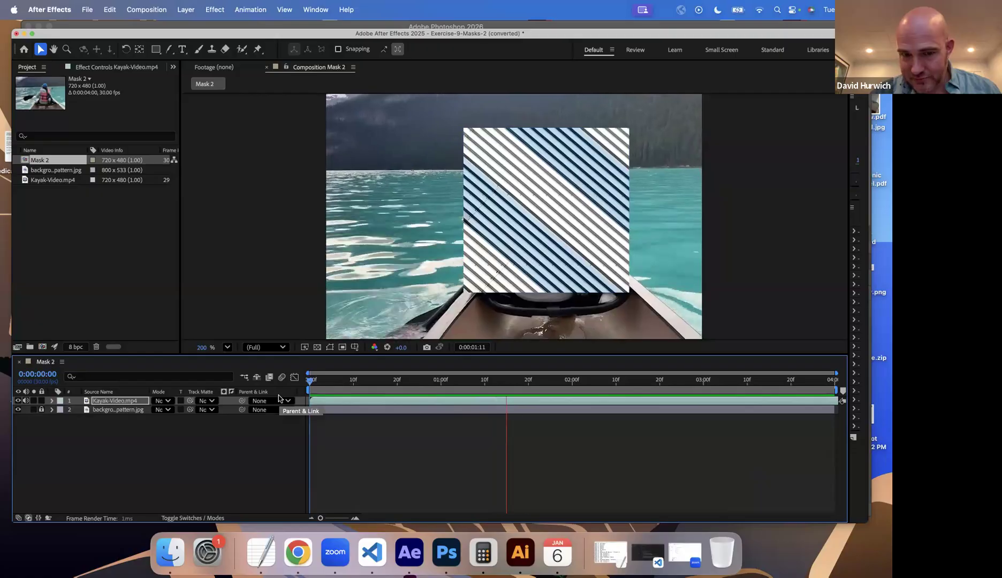
pyautogui.press('space')
pyautogui.click(153, 403)
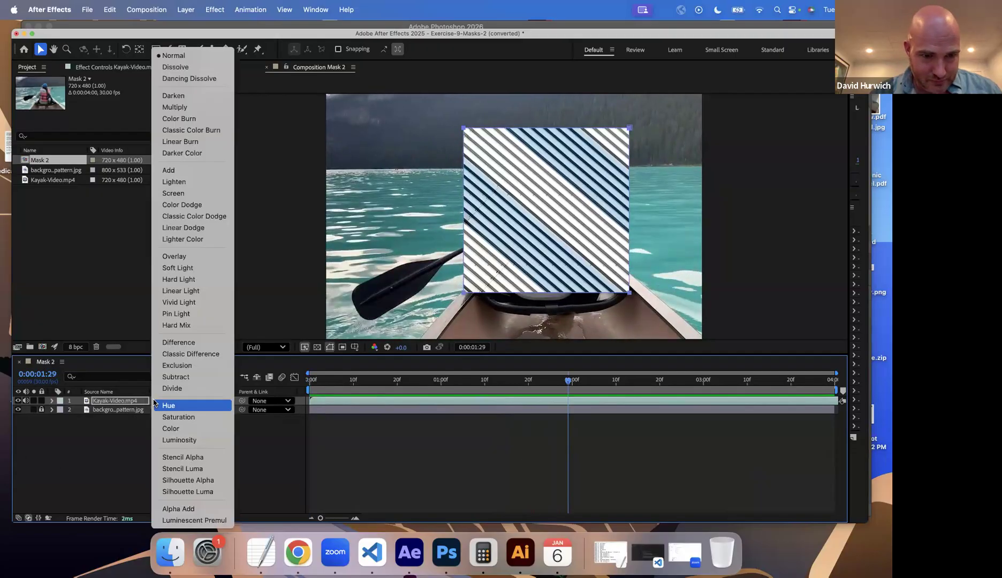
pyautogui.click(161, 402)
pyautogui.click(165, 403)
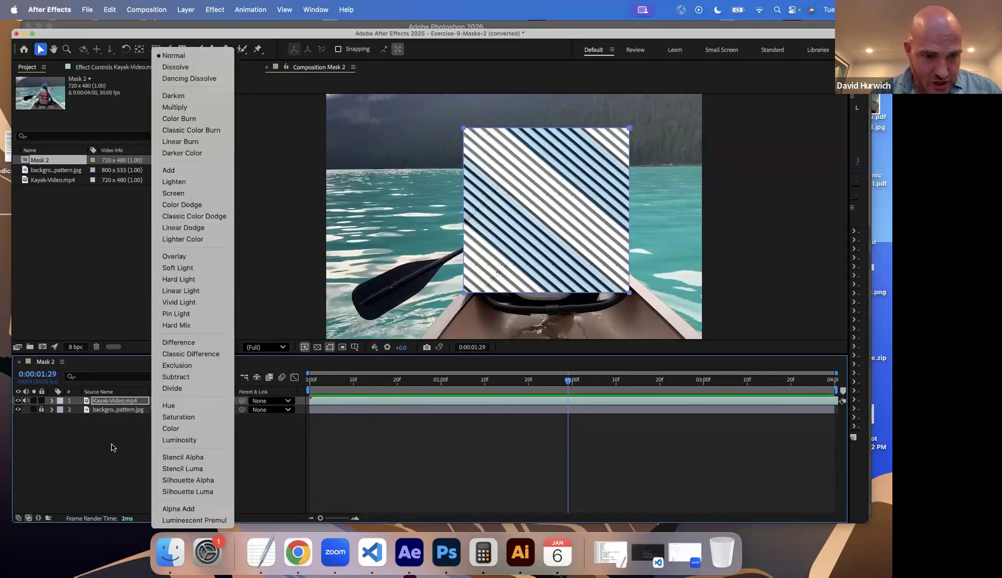
pyautogui.click(114, 449)
pyautogui.click(166, 403)
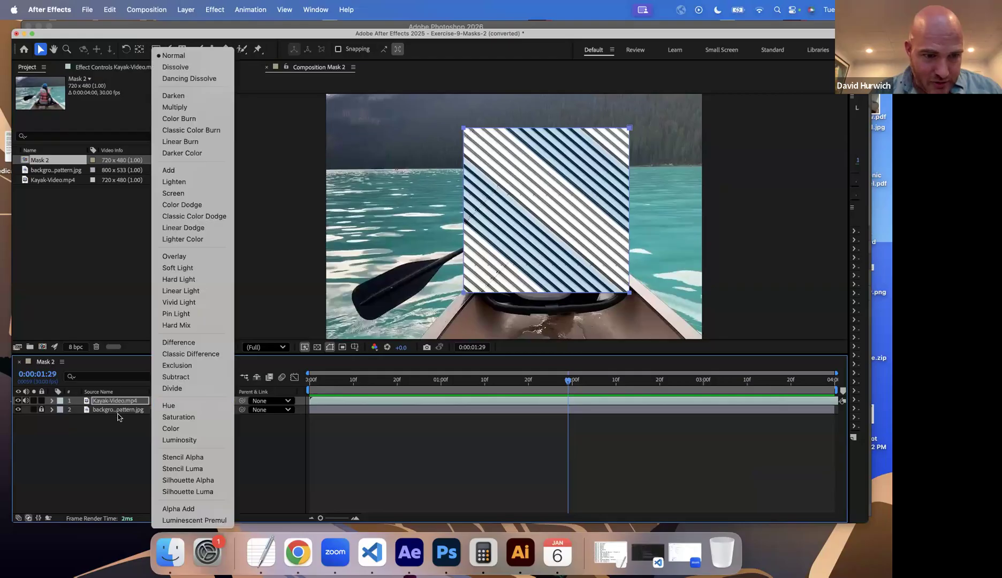
pyautogui.click(98, 409)
# Reveal the mask on the Kayak-Video.mp4 layer and set Mask 1's mode to Add.
pyautogui.press('m')
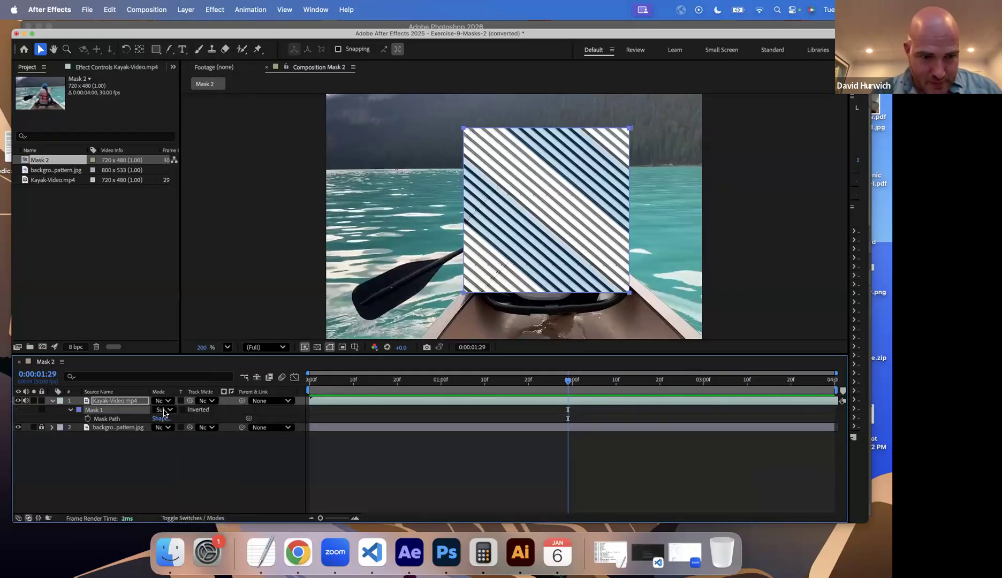
pyautogui.click(163, 410)
pyautogui.click(167, 432)
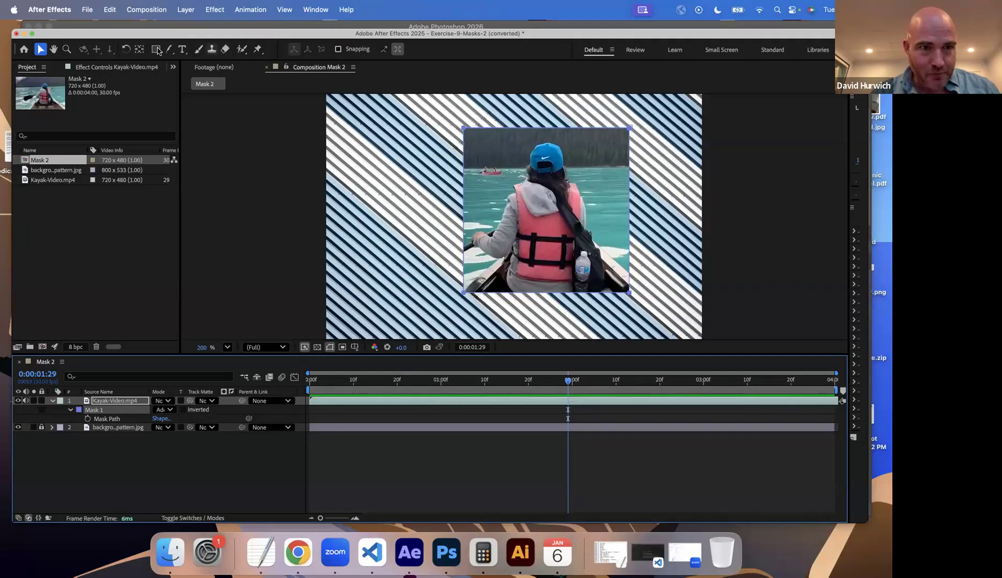
# Draw an elliptical mask around the paddle on Kayak-Video.mp4, overlapping the rectangle's lower-left corner, and collapse both masks' properties.
pyautogui.moveTo(156, 49); pyautogui.dragTo(198, 72)
pyautogui.moveTo(385, 206); pyautogui.dragTo(524, 329)
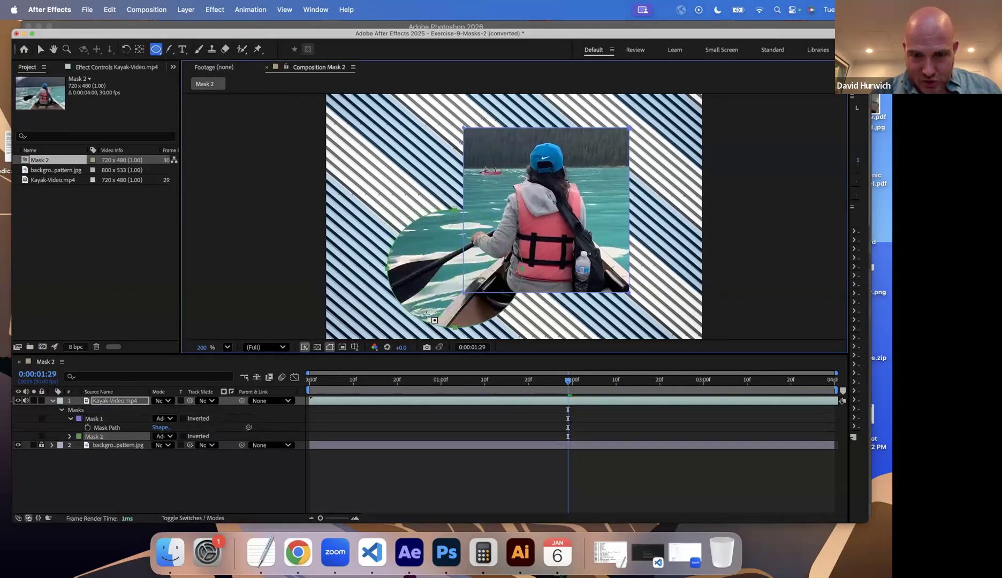
pyautogui.click(71, 419)
pyautogui.click(69, 428)
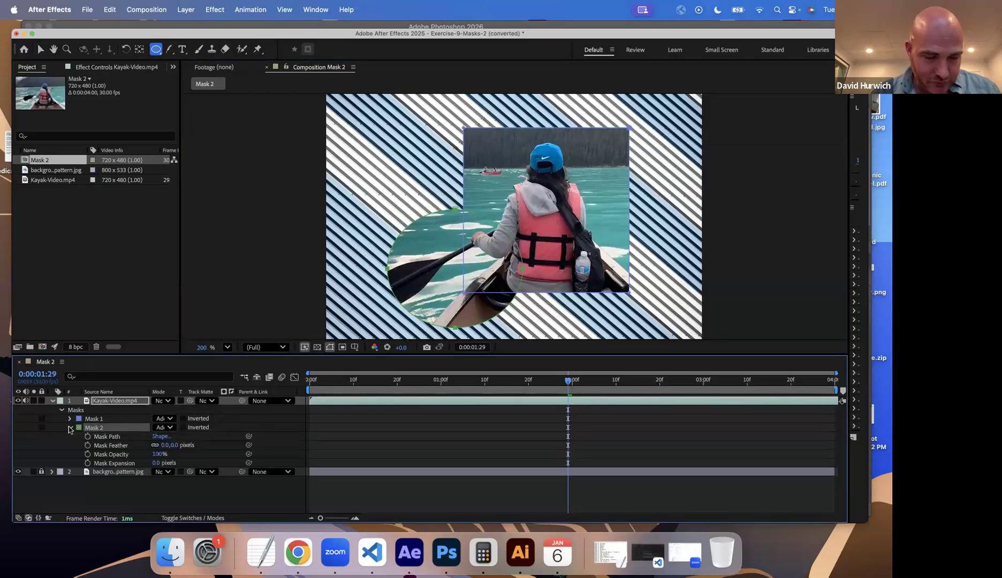
pyautogui.click(69, 428)
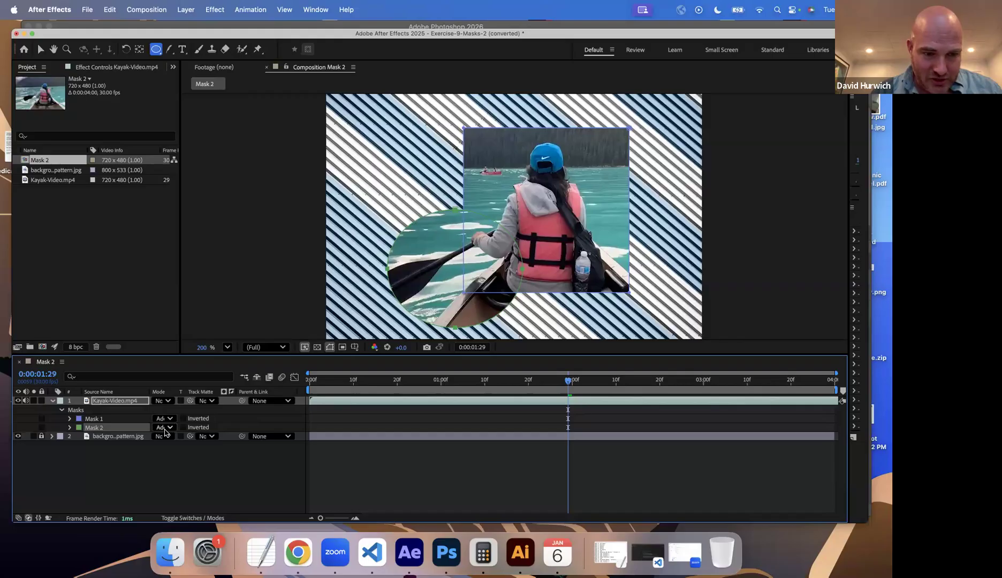
# Play the composition with Mask 2 in Add mode, and change Mask 2's mode to Subtract.
pyautogui.click(164, 428)
pyautogui.click(169, 450)
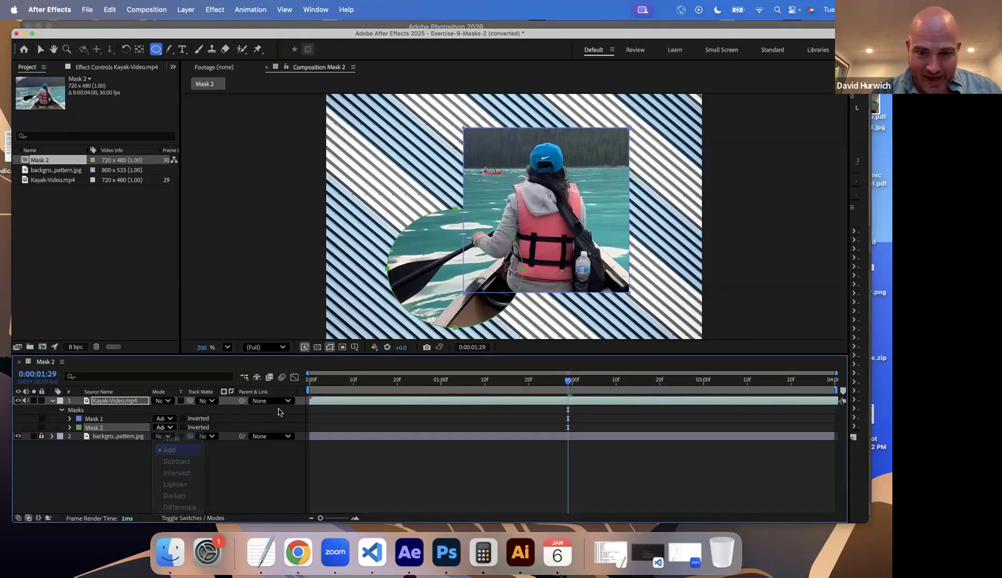
pyautogui.press('space')
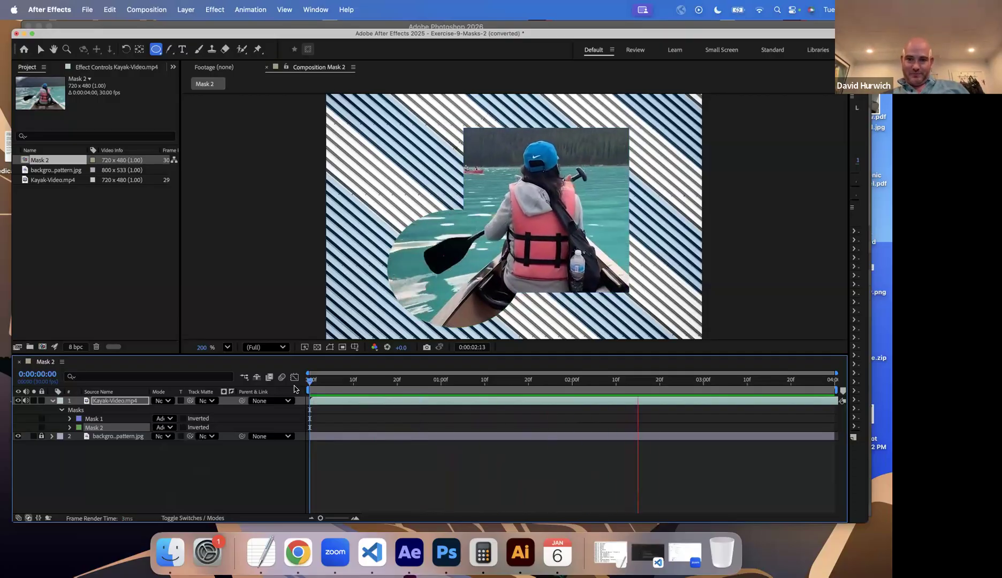
pyautogui.press('space')
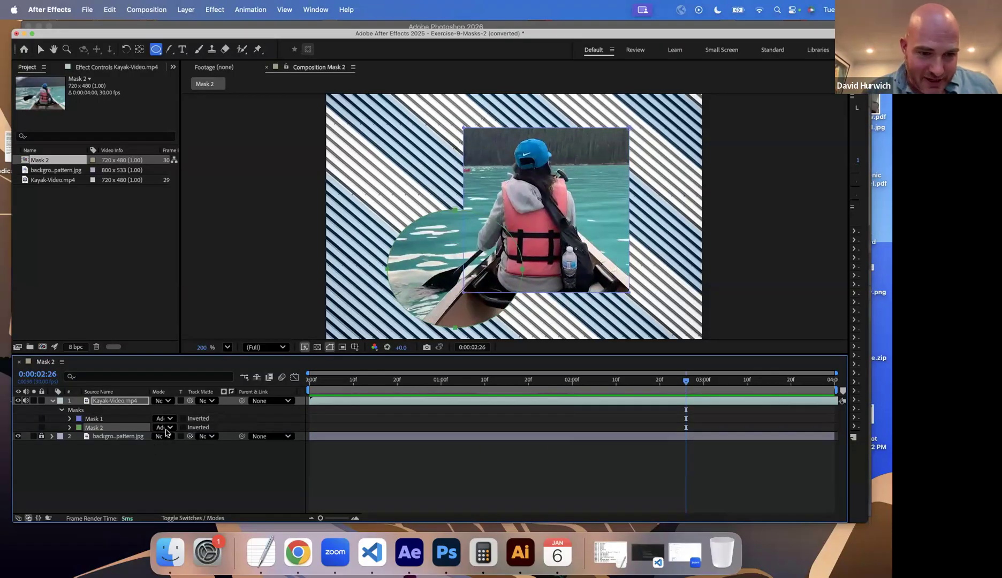
pyautogui.click(165, 427)
pyautogui.click(173, 459)
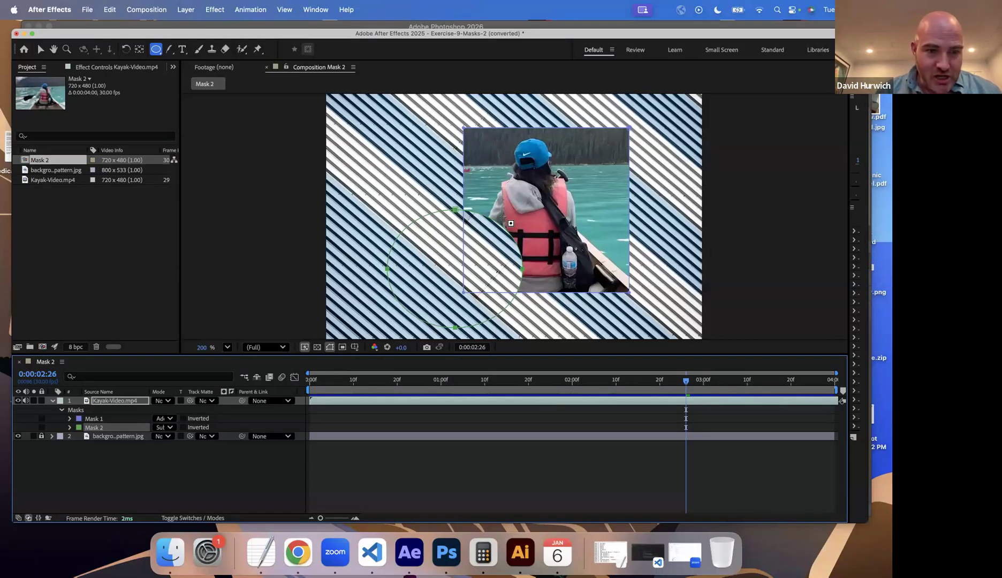
# Set the mode of both Mask 1 and Mask 2 to Intersect.
pyautogui.click(163, 422)
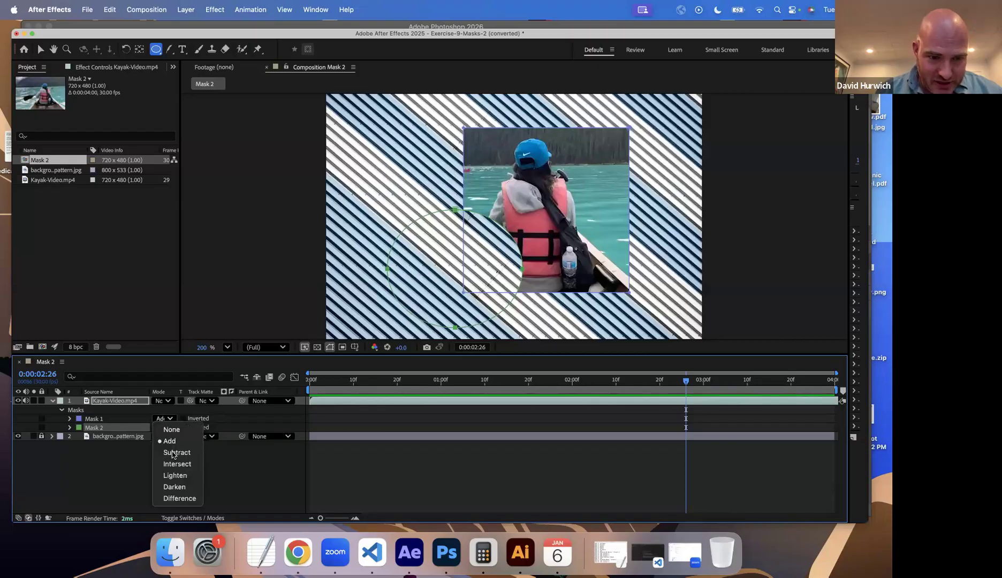
pyautogui.click(169, 461)
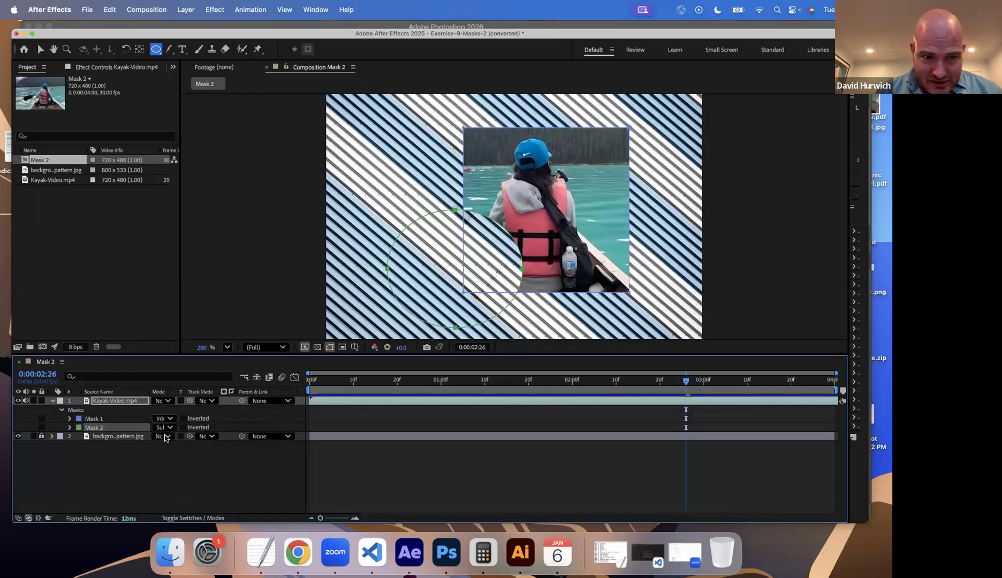
pyautogui.click(163, 427)
pyautogui.click(171, 472)
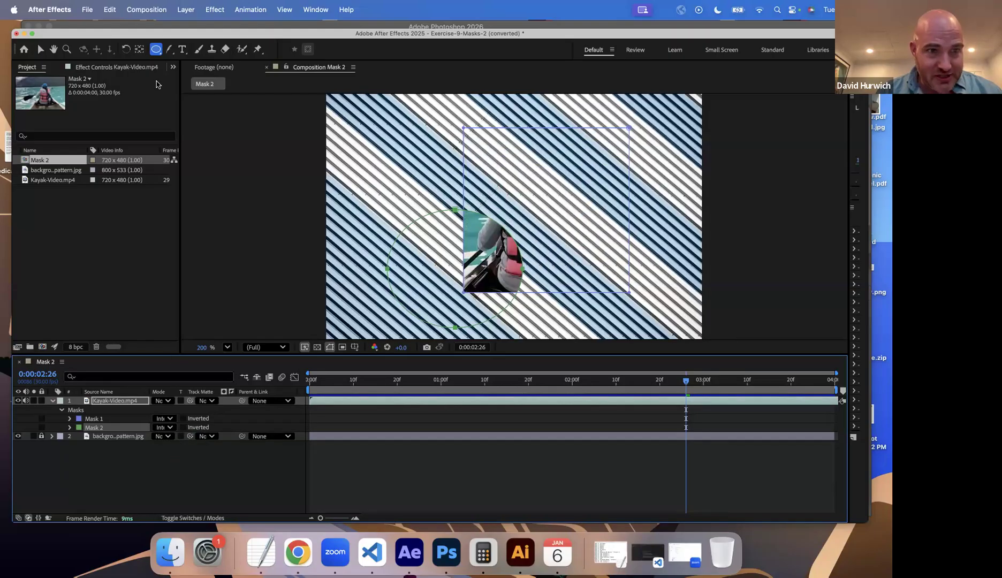
# Move the elliptical mask slightly right and up over the kayaker, and play the composition with both masks intersecting.
pyautogui.press('v')
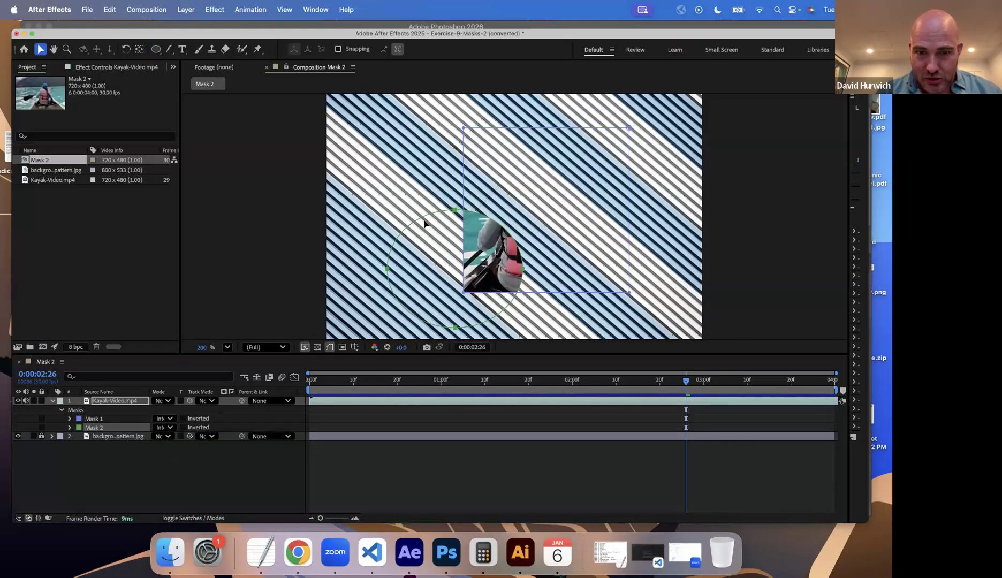
pyautogui.doubleClick(424, 217)
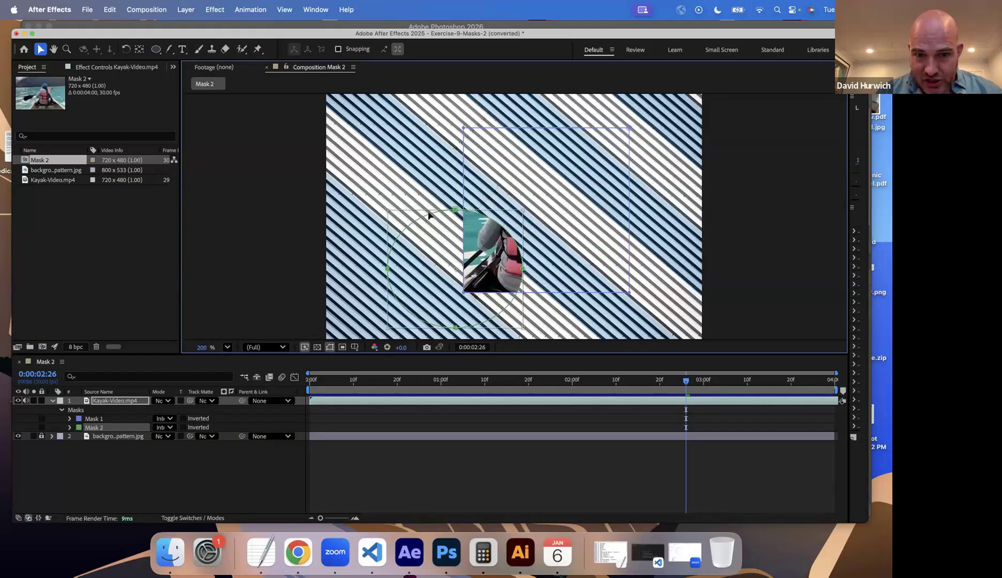
pyautogui.moveTo(444, 201); pyautogui.dragTo(434, 227)
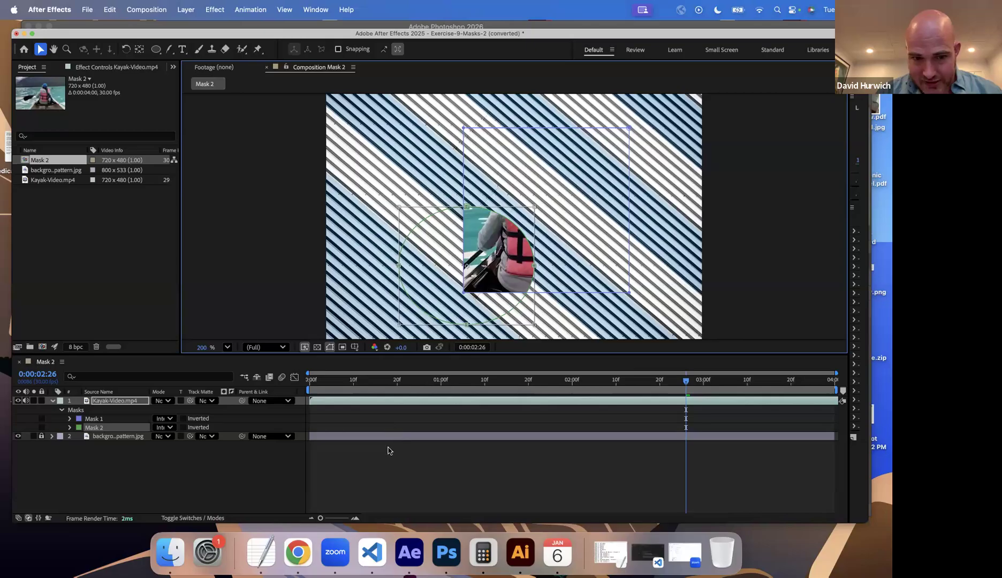
pyautogui.click(389, 451)
pyautogui.press('space')
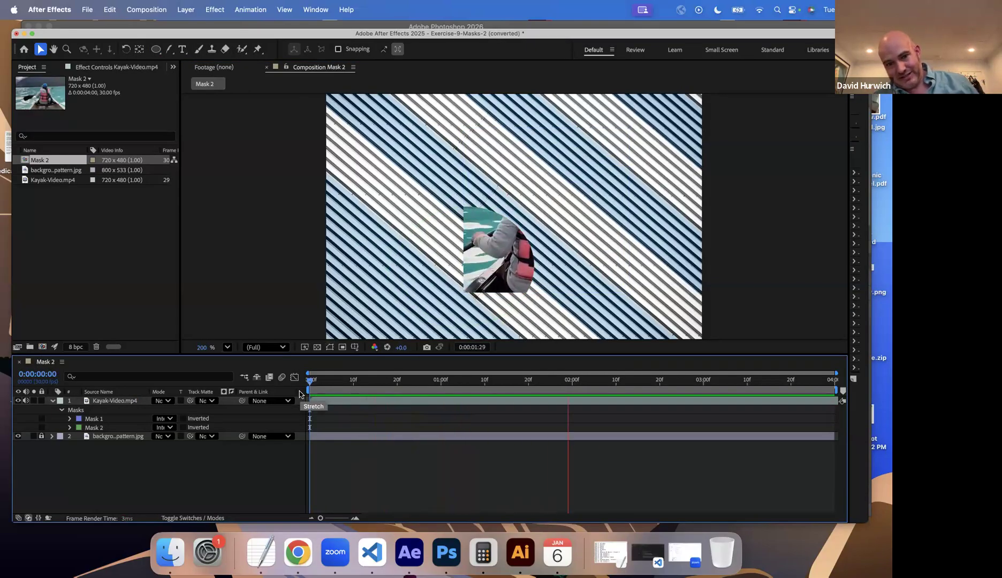
pyautogui.press('space')
# Undo the elliptical mask's move and the change of Mask 2's mode to Intersect.
pyautogui.press('super+z')
pyautogui.press('super+z')
pyautogui.press('super+z')
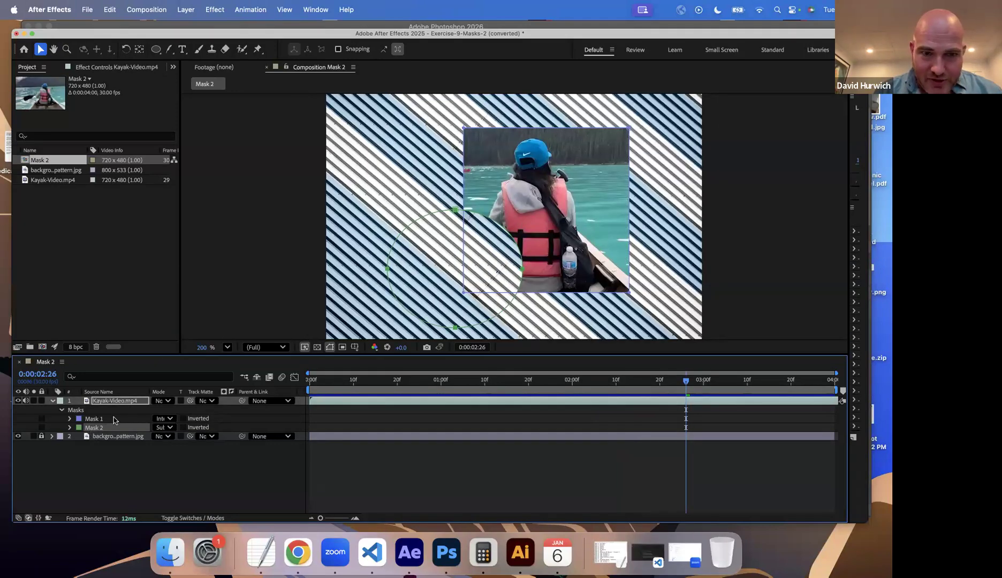
# Draw a small rectangular mask in the video's upper left and a wide one overlapping it and the large rectangle, setting the wide mask to Subtract.
pyautogui.moveTo(155, 51); pyautogui.dragTo(180, 50)
pyautogui.moveTo(359, 128); pyautogui.dragTo(423, 201)
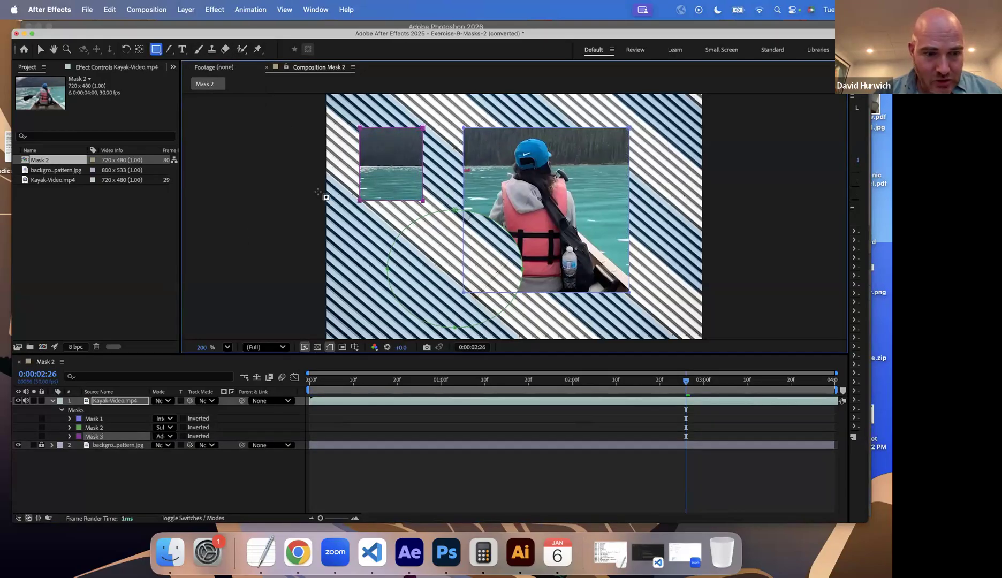
pyautogui.moveTo(386, 149)
pyautogui.mouseDown()
pyautogui.moveTo(470, 176)
pyautogui.moveTo(548, 182)
pyautogui.mouseUp()
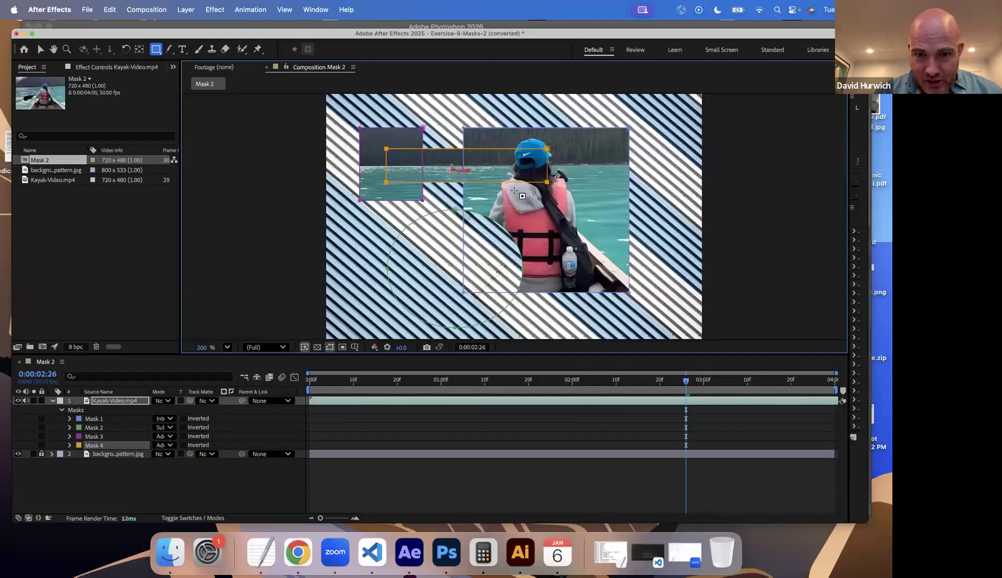
pyautogui.click(162, 445)
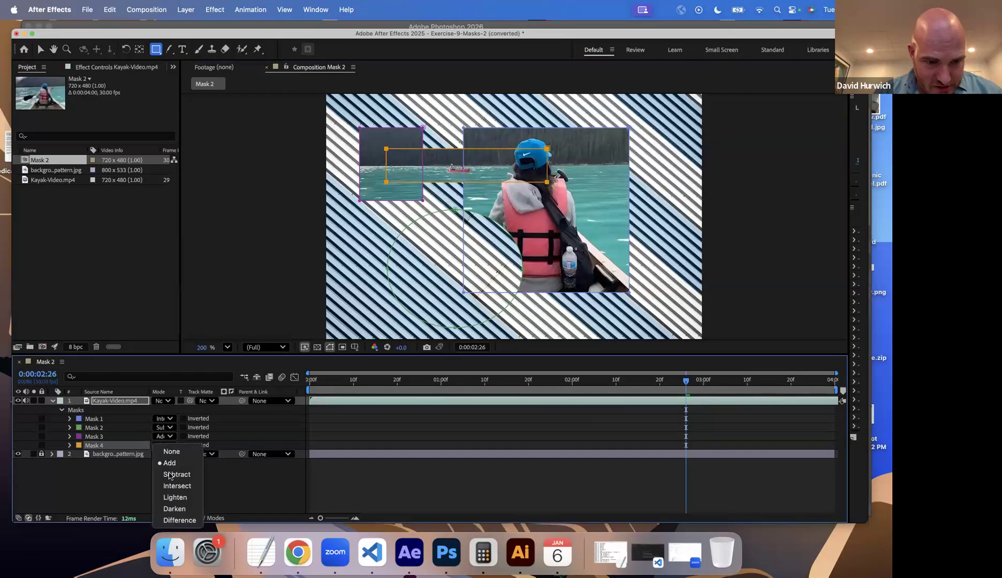
pyautogui.click(168, 475)
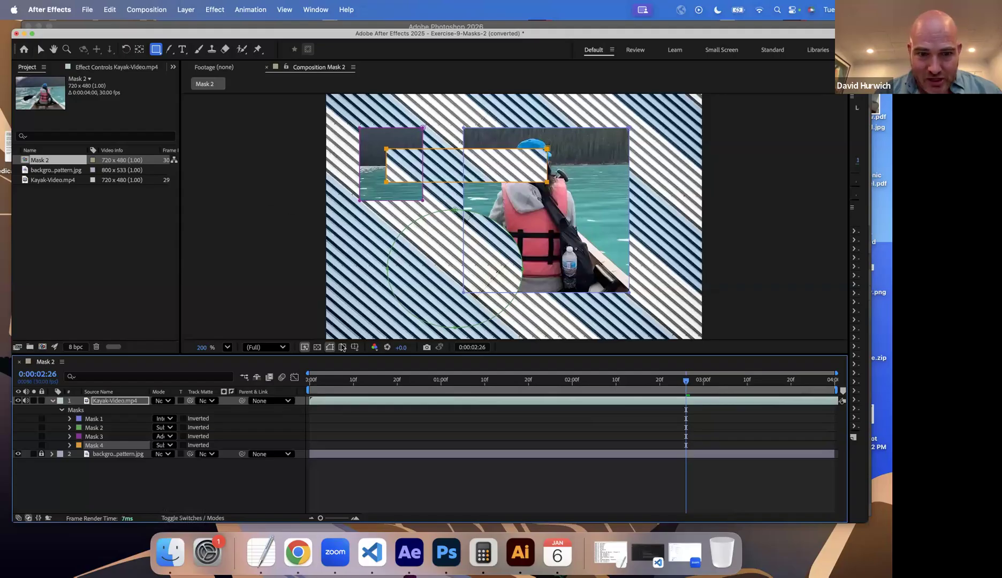
# Play the composition from its first frame to preview all four masks together.
pyautogui.press('Home')
pyautogui.press('space')
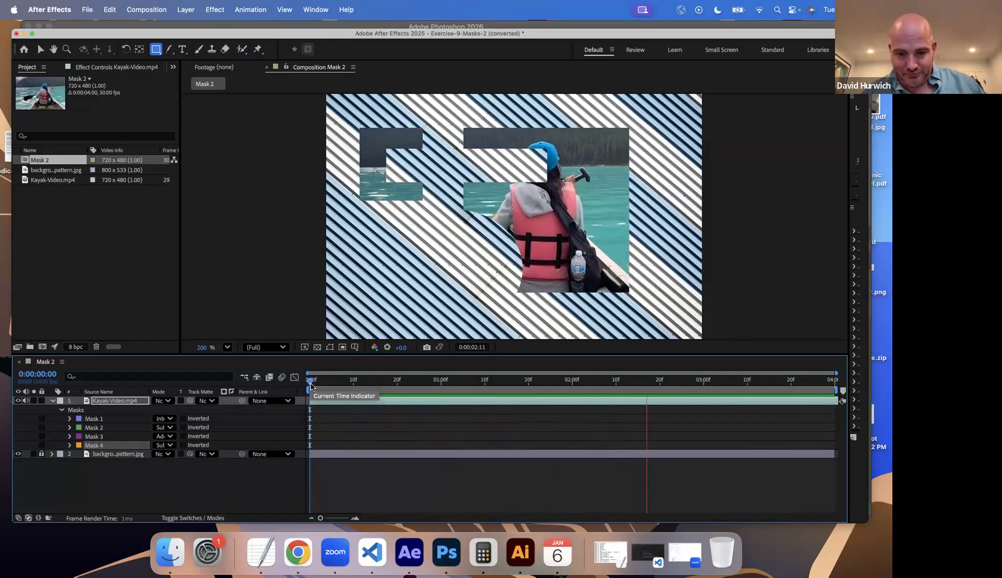
pyautogui.press('space')
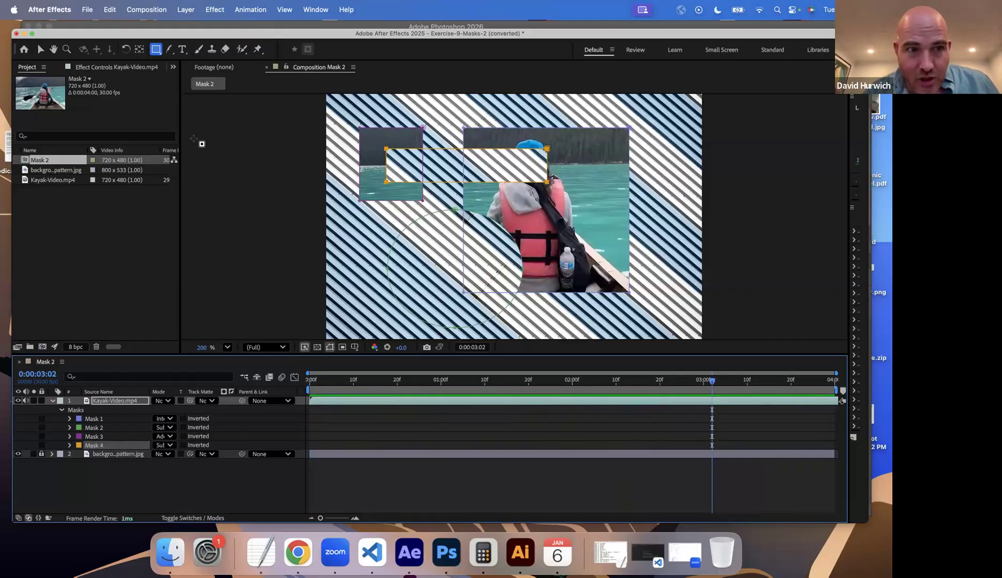
# Save the current project and open Exercise-10-Masks-3.aep, accepting its conversion.
pyautogui.press('super+s')
pyautogui.press('Return')
pyautogui.click(87, 9)
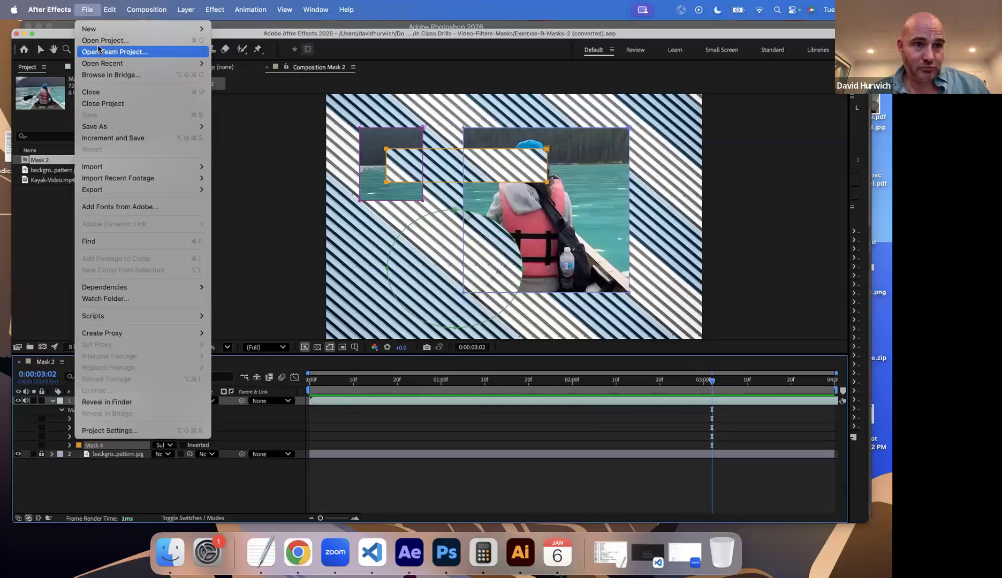
pyautogui.click(101, 41)
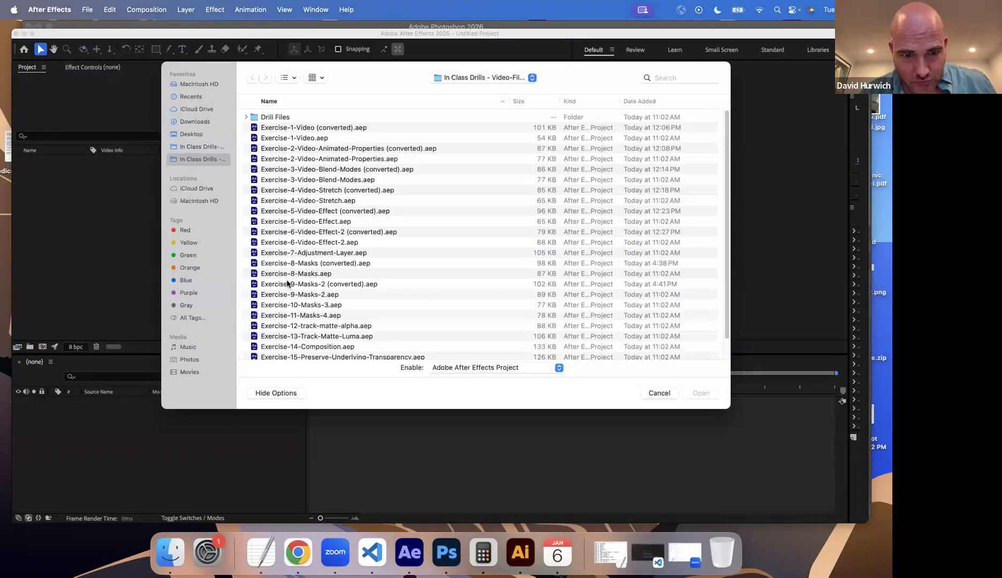
pyautogui.scroll(-1, 292, 305)
pyautogui.scroll(-2, 292, 300)
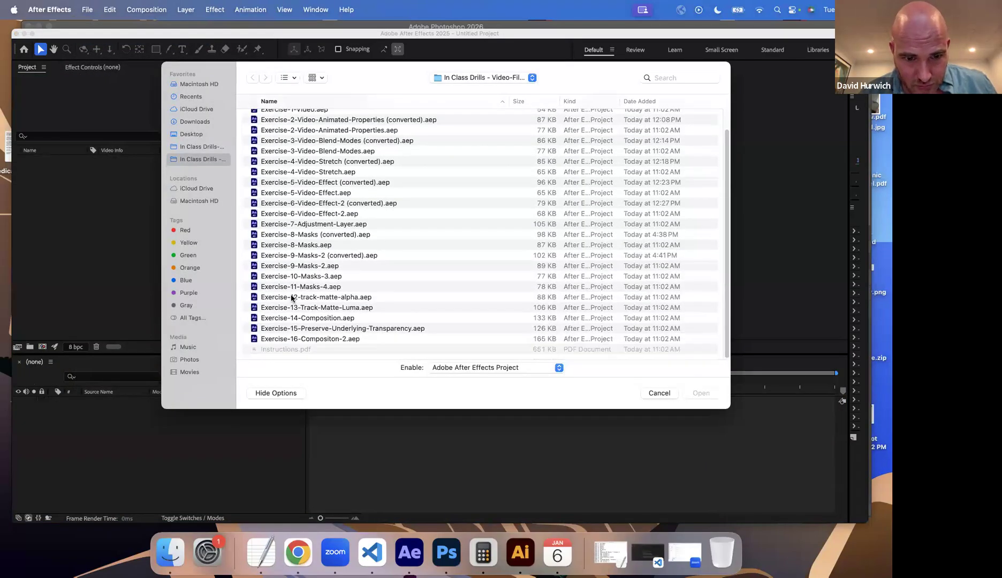
pyautogui.doubleClick(289, 276)
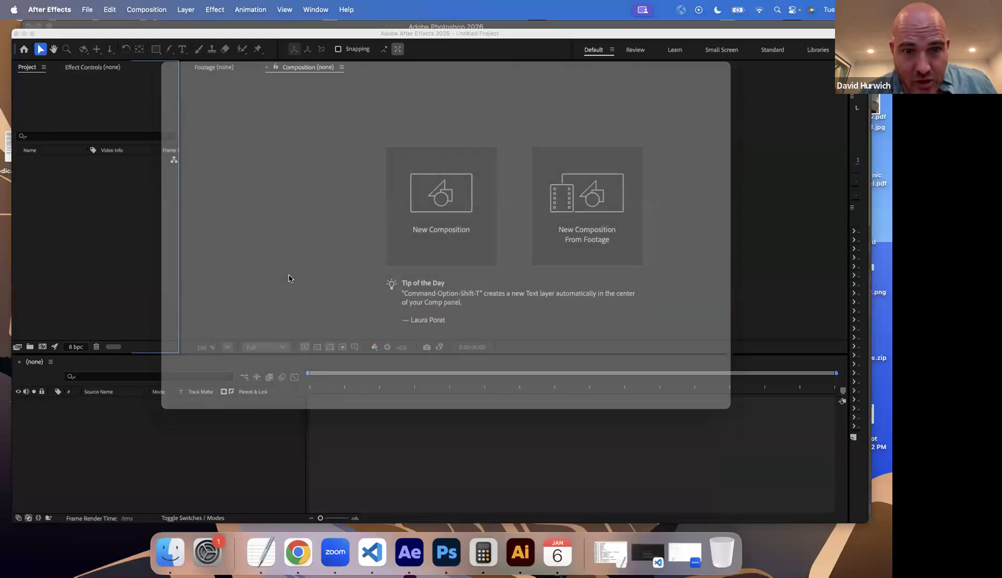
pyautogui.click(532, 319)
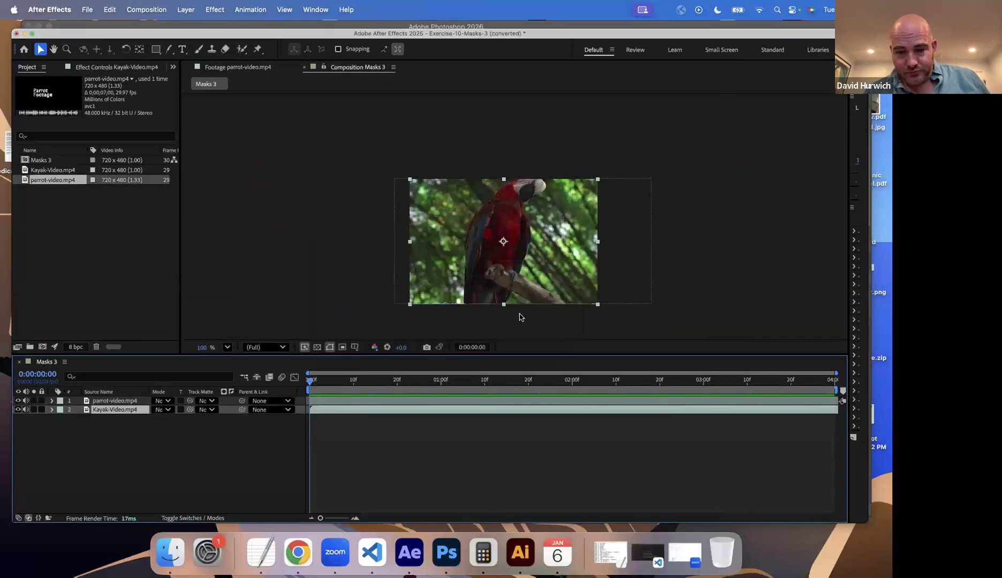
# Switch to Illustrator and close the floating Color and Image Trace panels covering boat.ai.
pyautogui.press('.')
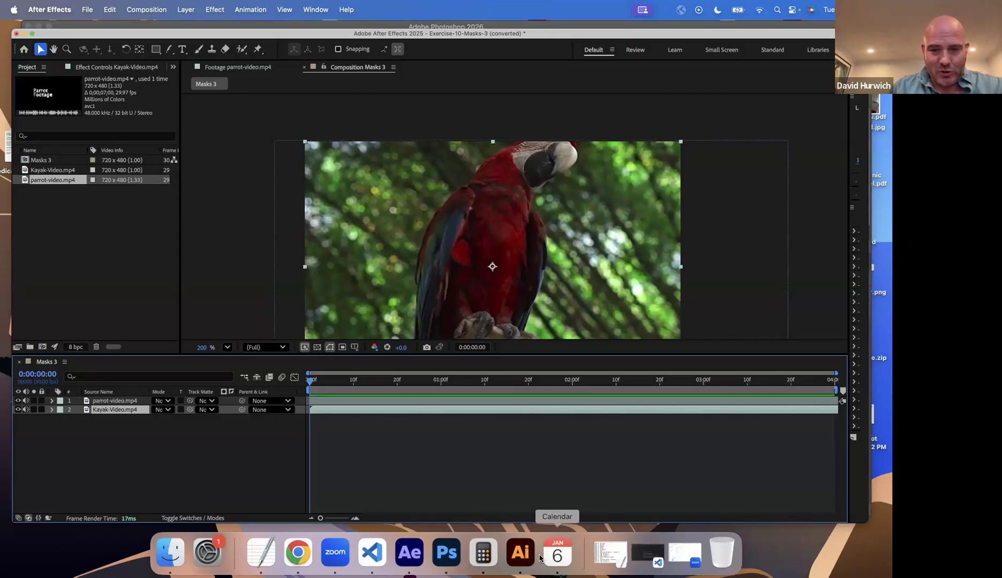
pyautogui.click(521, 555)
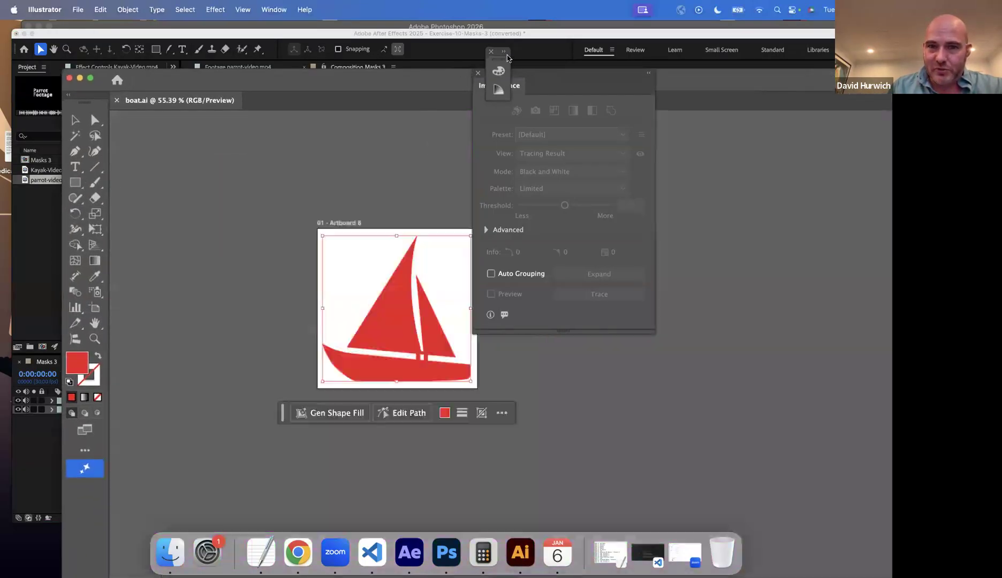
pyautogui.click(504, 51)
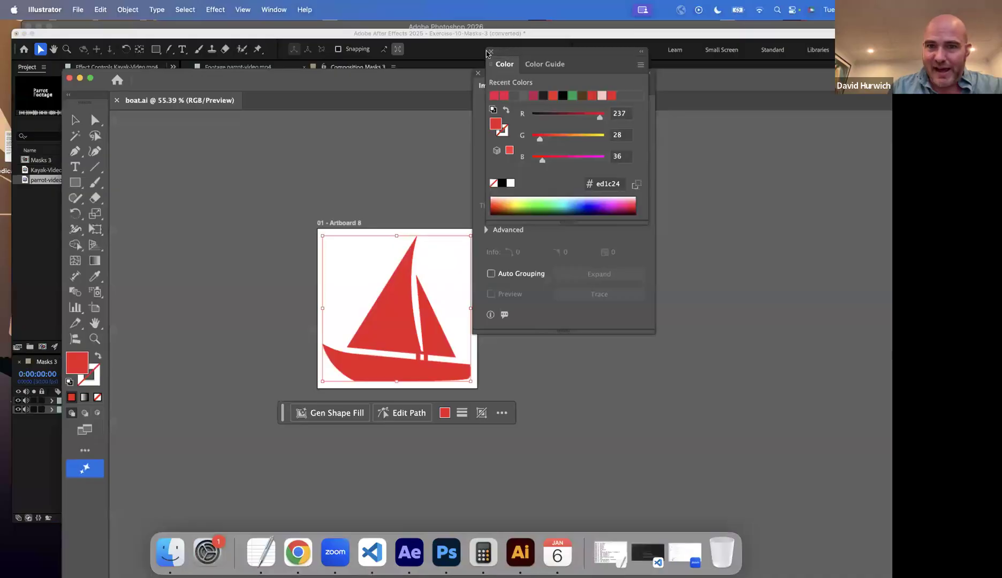
pyautogui.click(480, 82)
pyautogui.click(478, 74)
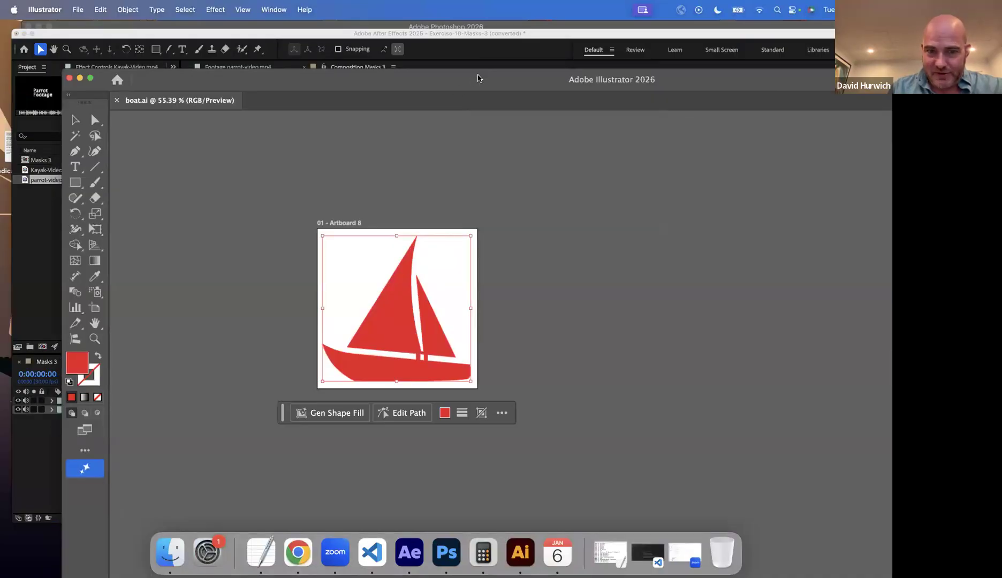
# Move the red sailboat slightly upward on its artboard and copy it.
pyautogui.moveTo(399, 334)
pyautogui.mouseDown()
pyautogui.moveTo(384, 346)
pyautogui.moveTo(394, 316)
pyautogui.moveTo(391, 328)
pyautogui.mouseUp()
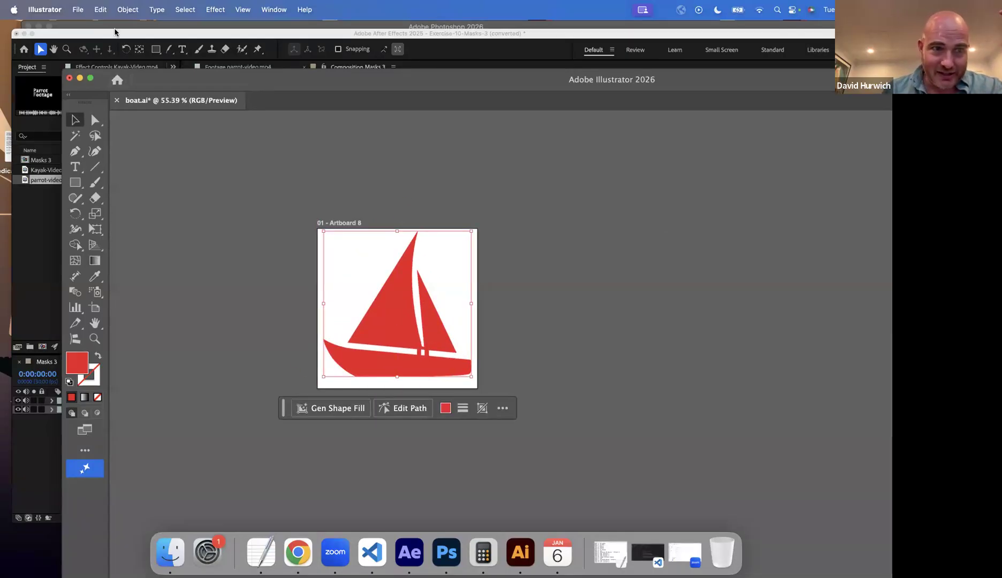
pyautogui.click(101, 10)
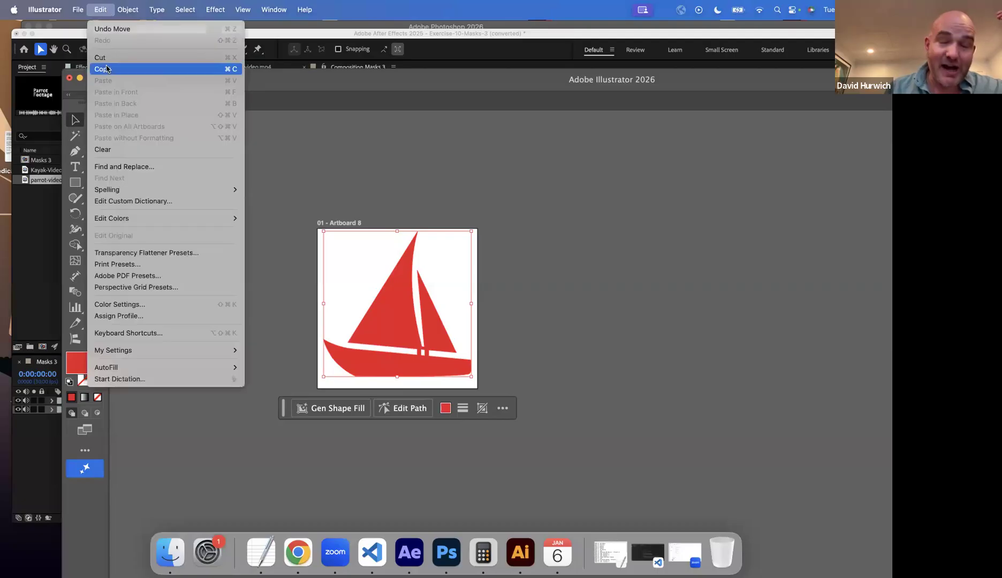
pyautogui.click(107, 68)
# Return to After Effects, enlarge the composition viewer, and paste the copied sailboat onto the parrot-video.mp4 layer as masks.
pyautogui.click(29, 278)
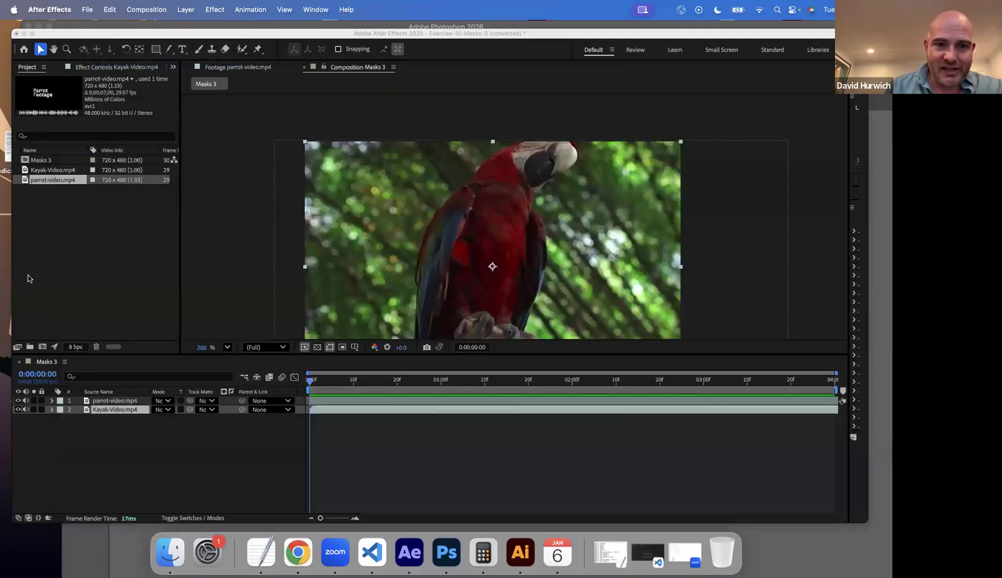
pyautogui.click(232, 180)
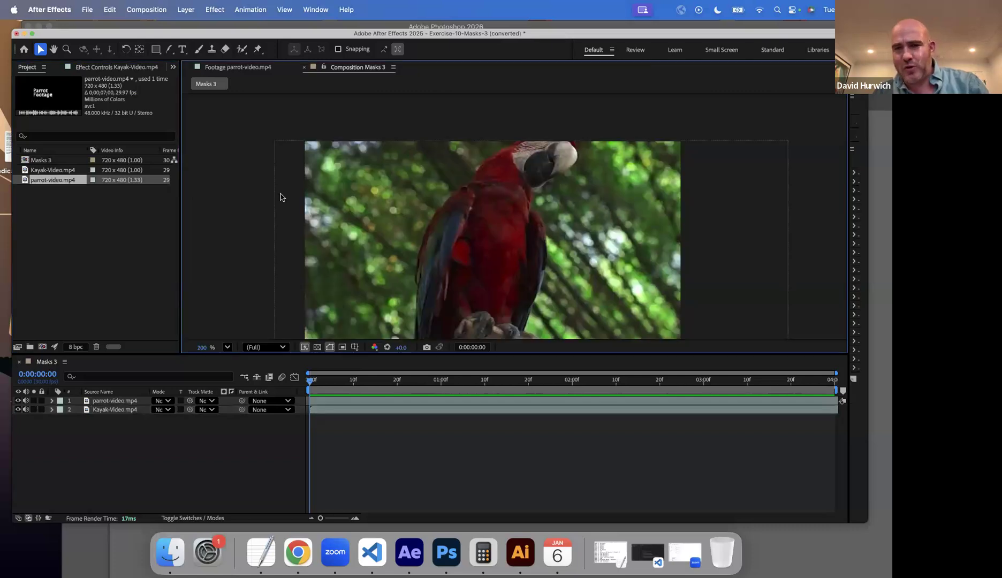
pyautogui.scroll(-3, 379, 210)
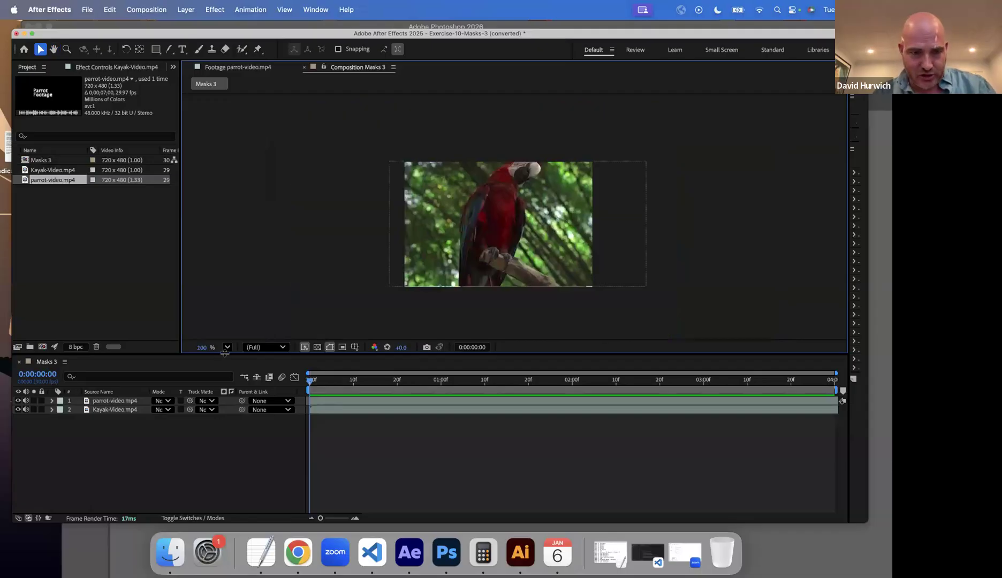
pyautogui.moveTo(224, 354); pyautogui.dragTo(219, 399)
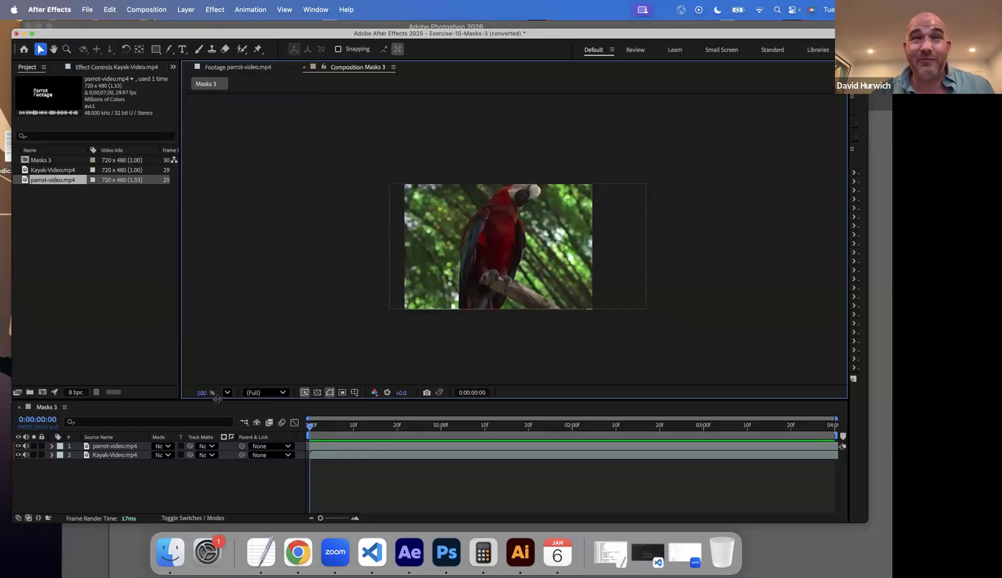
pyautogui.click(100, 448)
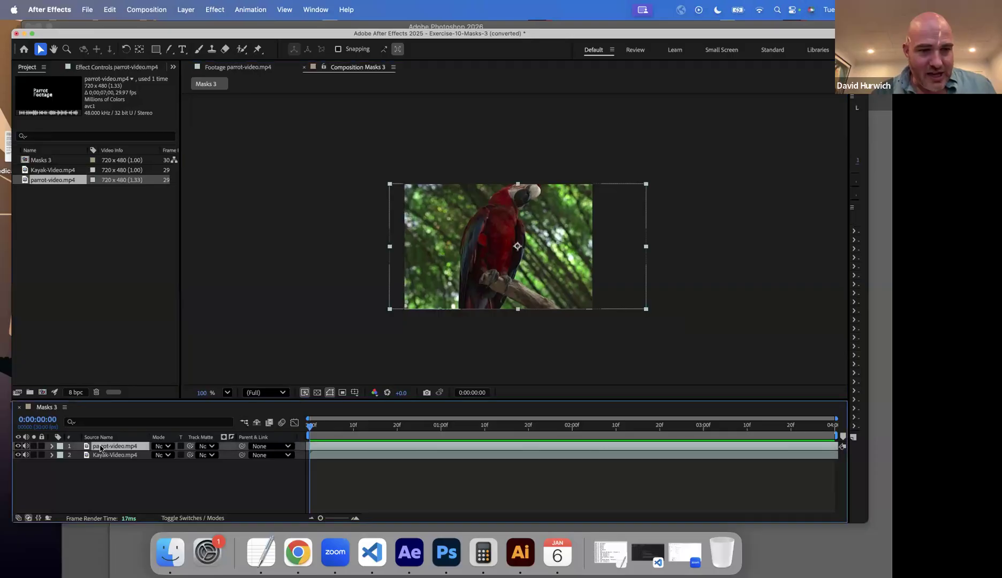
pyautogui.click(108, 10)
pyautogui.click(119, 126)
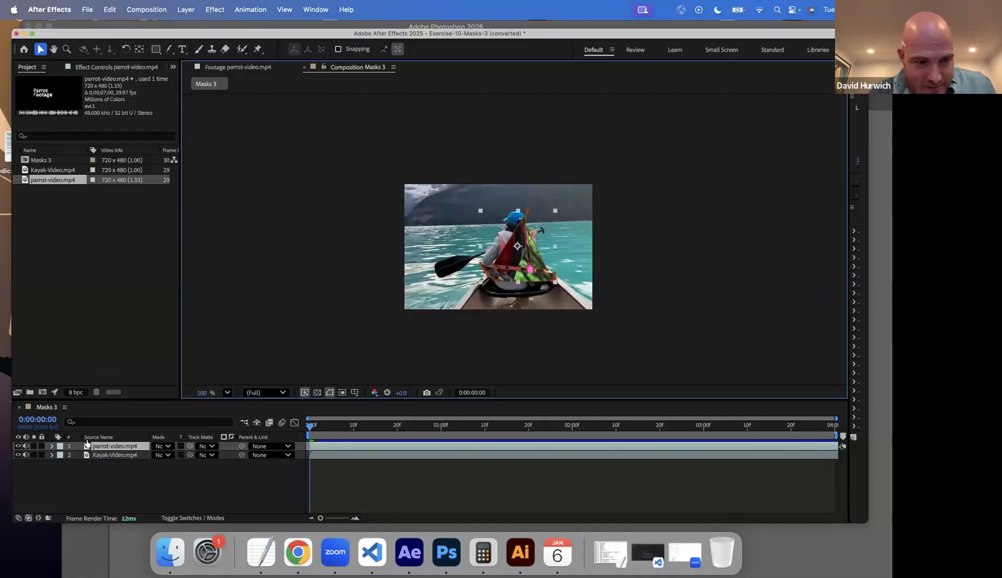
# Hide the Kayak-Video.mp4 layer, compare the mask with the Illustrator boat, and preview the parrot video inside the sailboat shape.
pyautogui.click(17, 455)
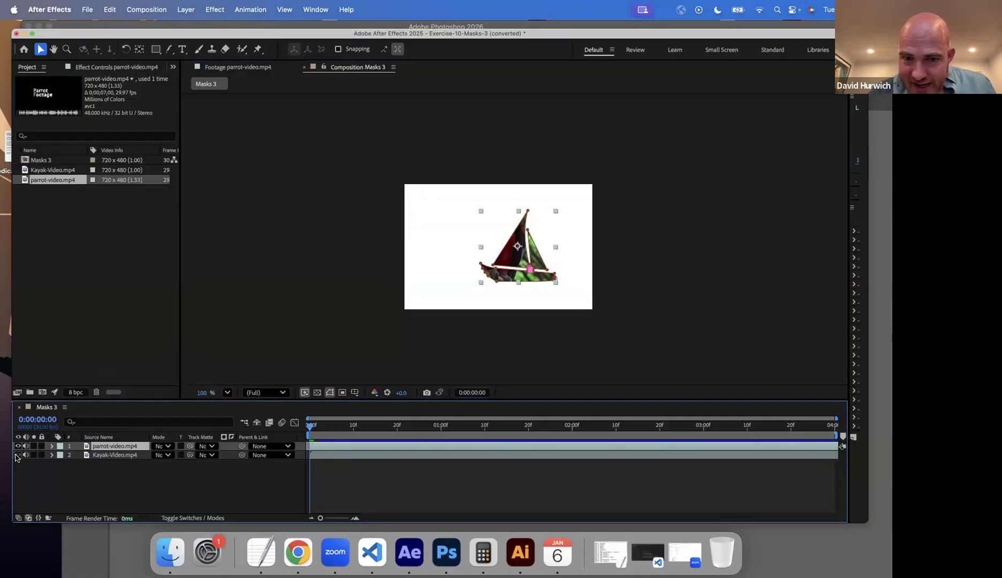
pyautogui.click(520, 551)
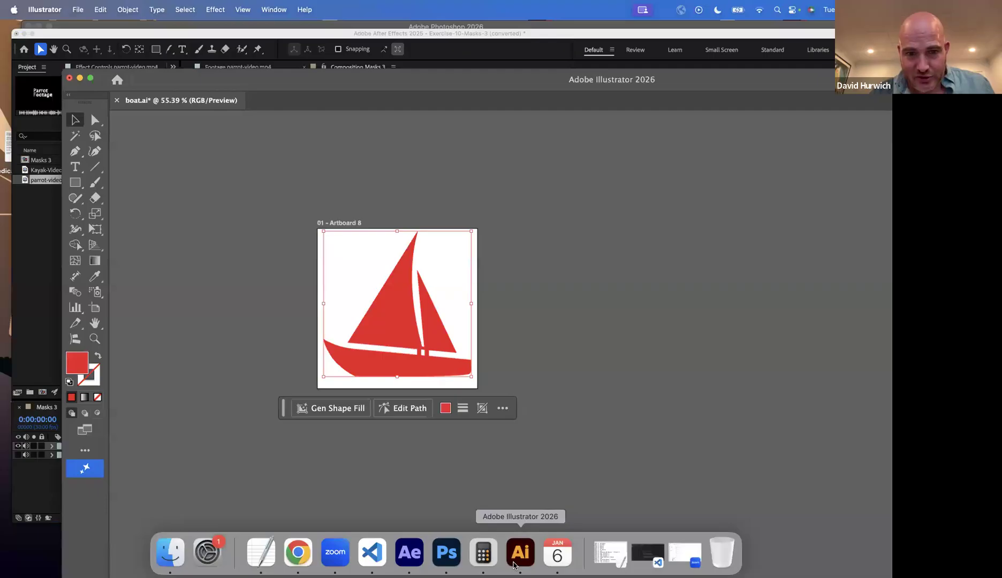
pyautogui.click(48, 362)
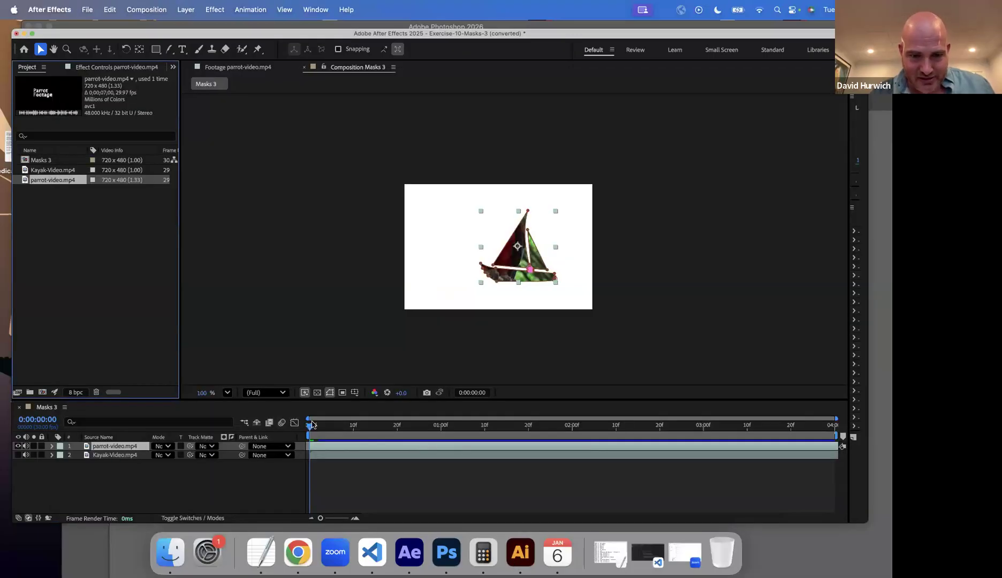
pyautogui.press('space')
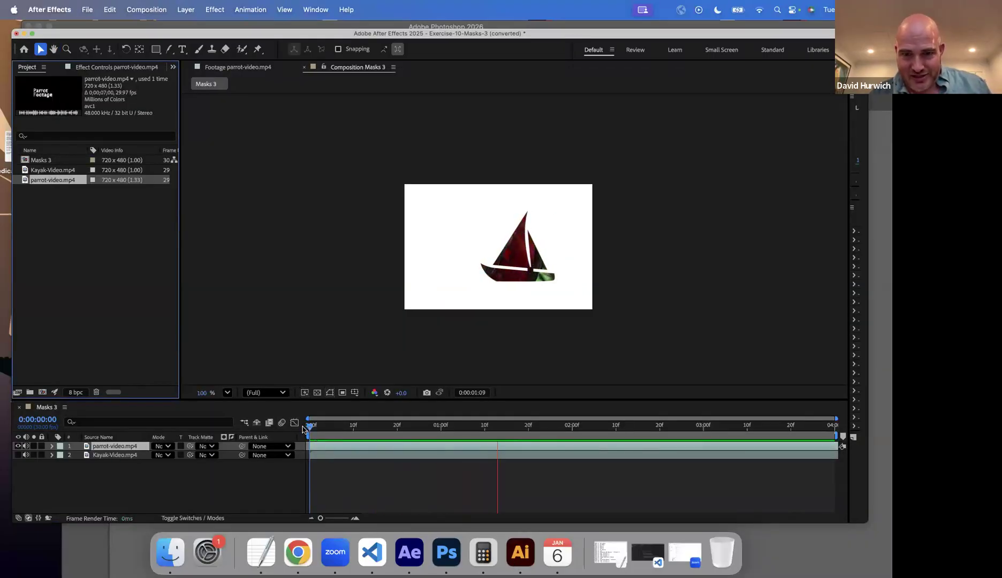
pyautogui.press('space')
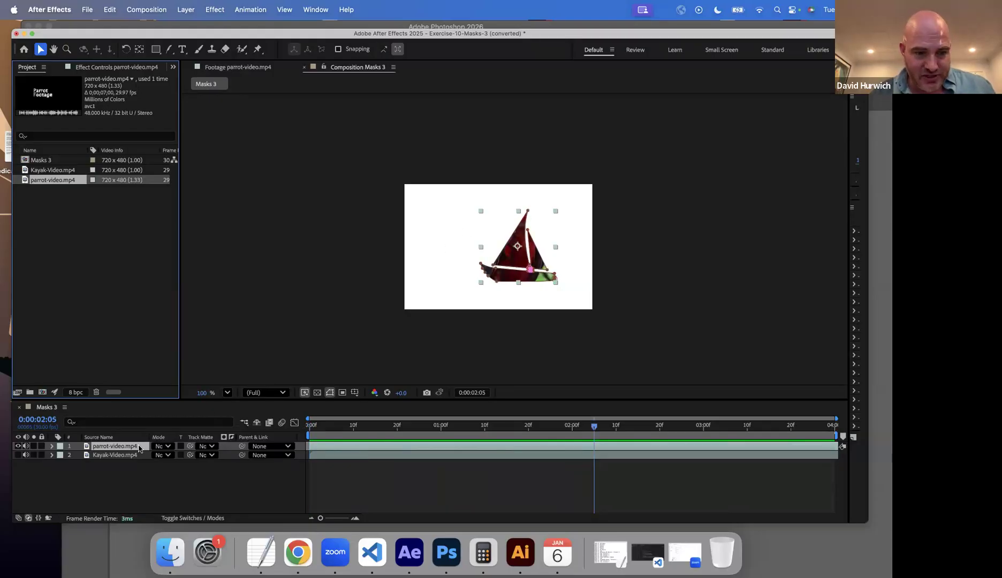
# Reveal the masks on the parrot-video.mp4 layer and try to bring up the sailboat mask's transform box in the composition.
pyautogui.press('m')
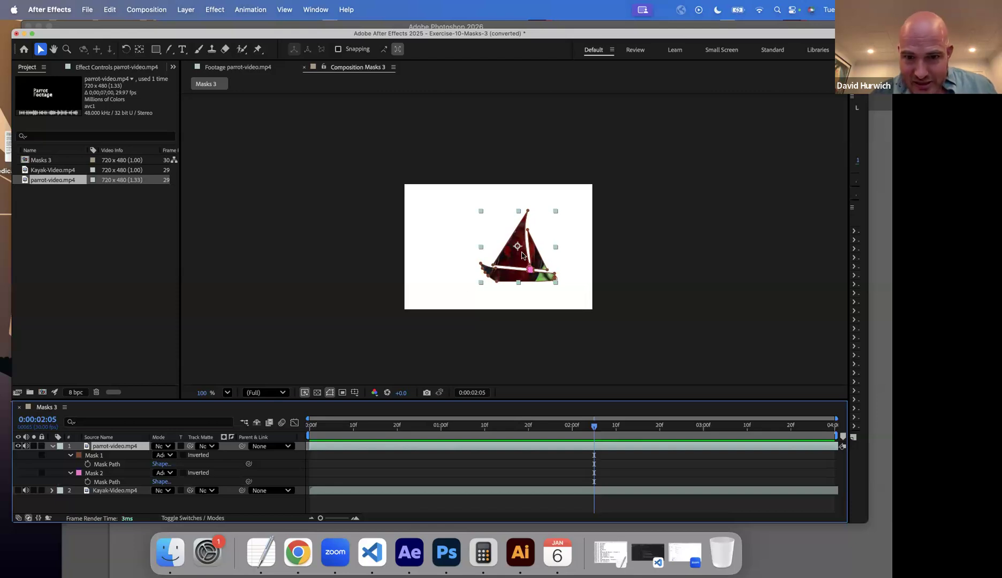
pyautogui.doubleClick(504, 257)
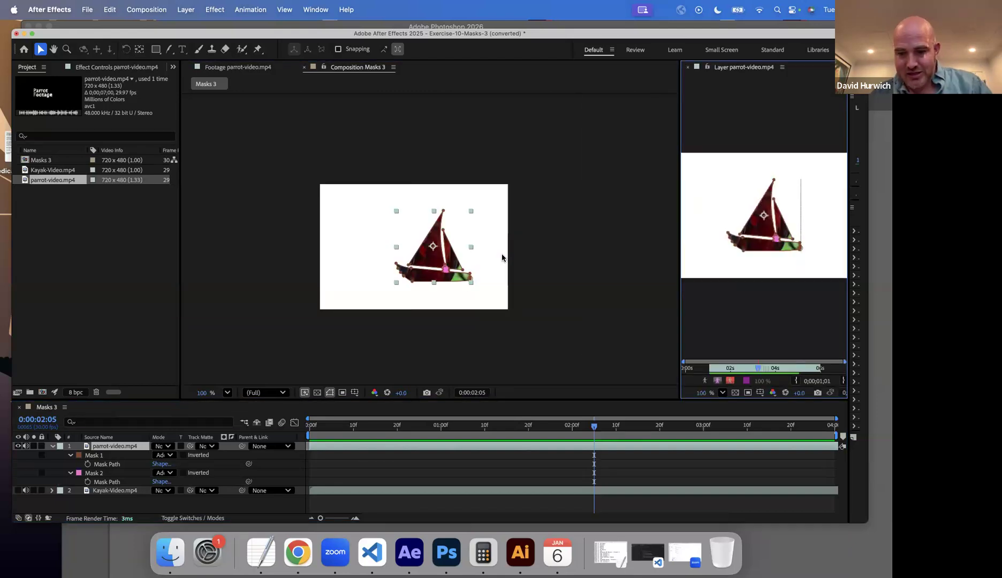
pyautogui.click(782, 67)
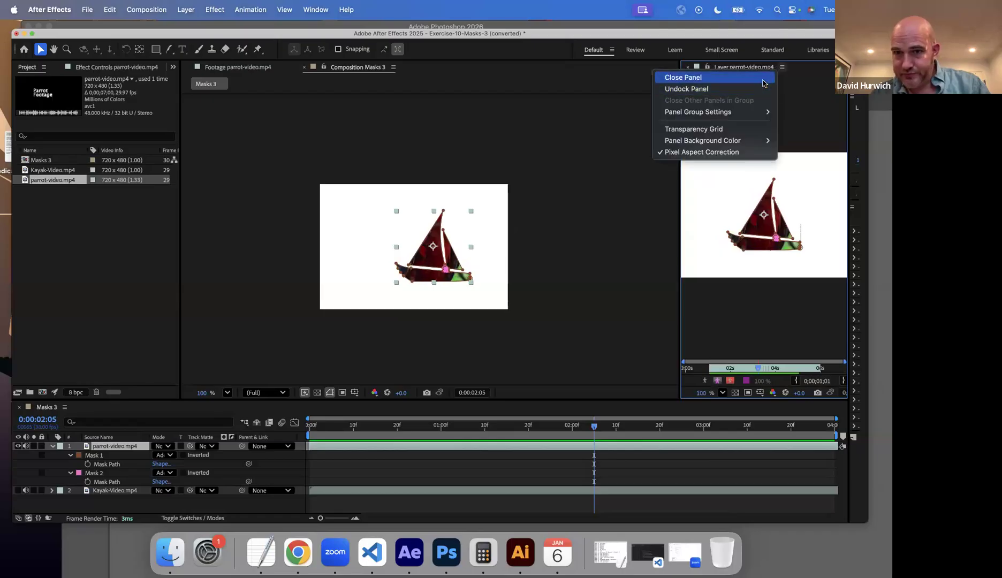
pyautogui.click(763, 78)
pyautogui.press('.')
pyautogui.press('.')
pyautogui.press('.')
pyautogui.press('.')
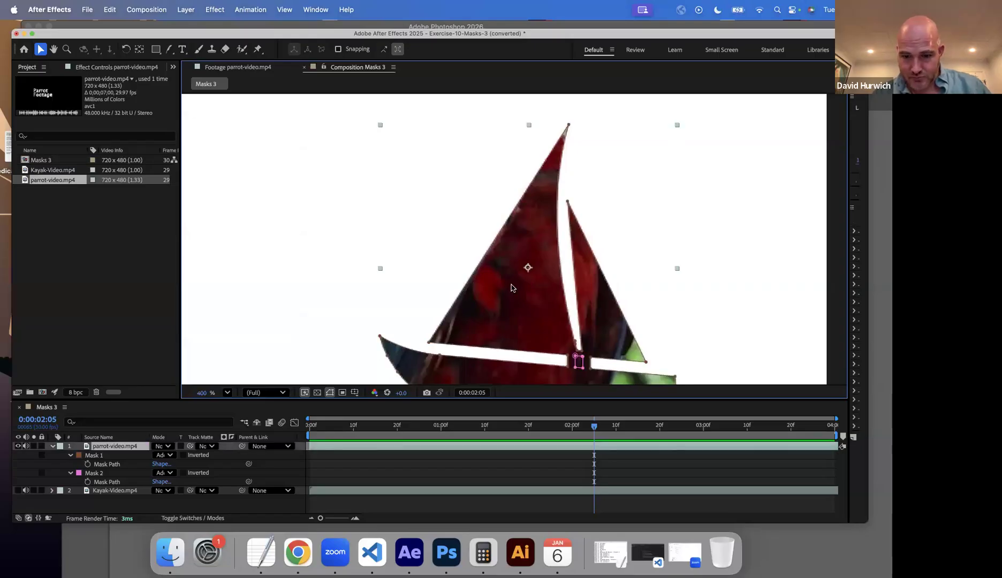
pyautogui.press(',')
pyautogui.doubleClick(504, 279)
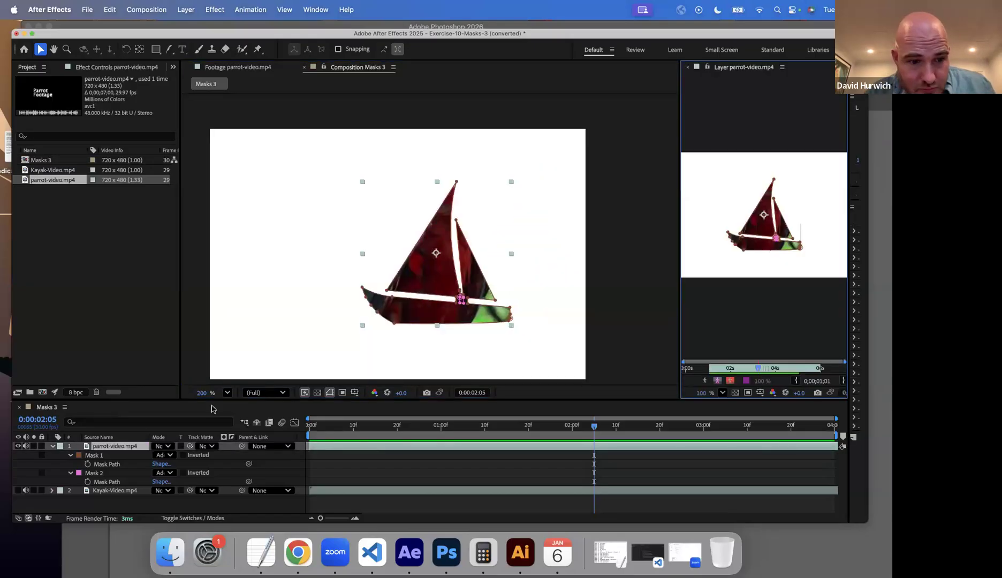
# Select Mask 1 and free-transform it, enlarging the sailboat until it nearly spans the height of the white composition.
pyautogui.click(95, 456)
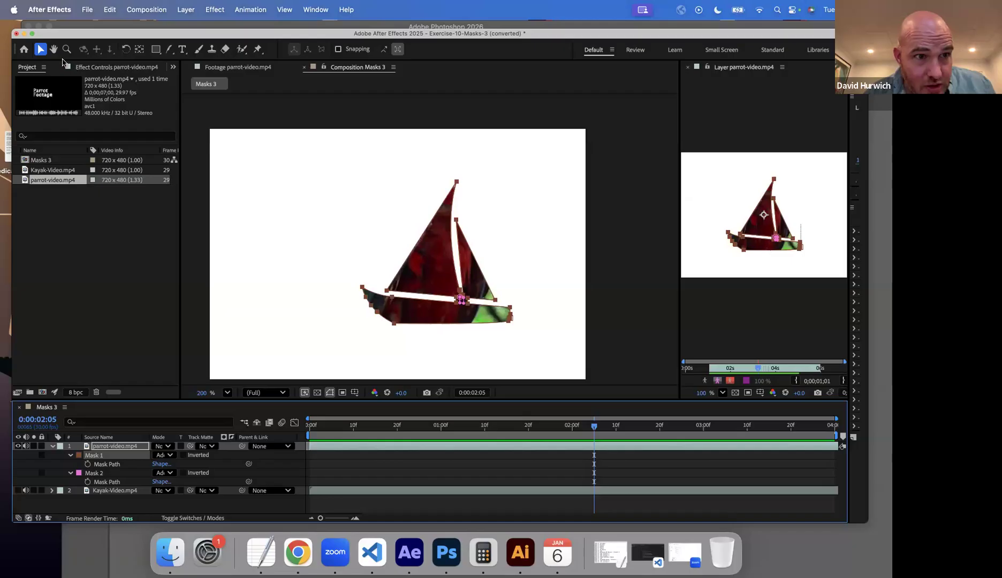
pyautogui.click(388, 293)
pyautogui.moveTo(306, 346); pyautogui.dragTo(246, 358)
pyautogui.moveTo(326, 182); pyautogui.dragTo(222, 134)
pyautogui.moveTo(511, 363); pyautogui.dragTo(524, 372)
pyautogui.press(',')
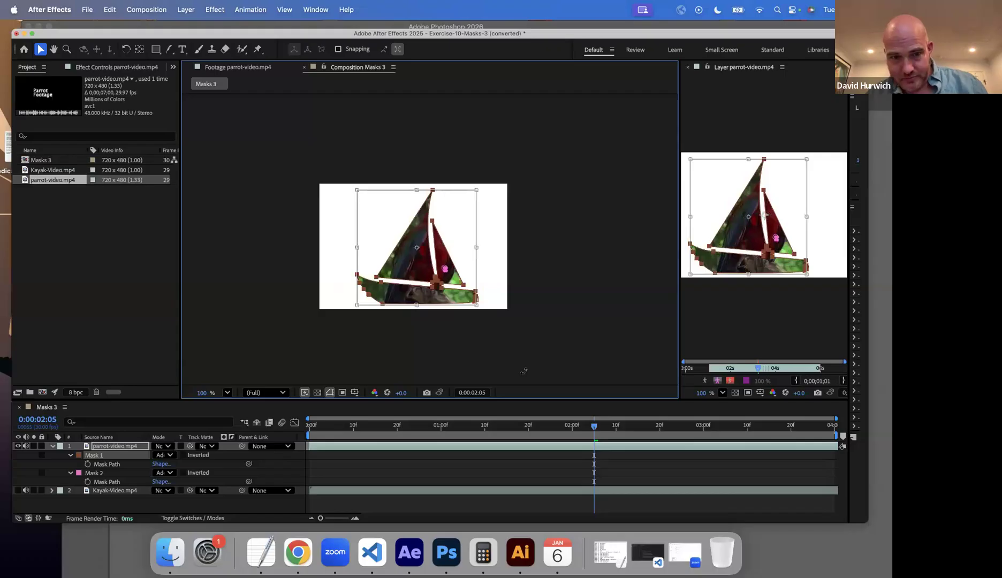
# Preview the enlarged sailboat mask from the start of the composition and collapse the parrot-video.mp4 layer's mask properties.
pyautogui.moveTo(363, 430); pyautogui.dragTo(269, 437)
pyautogui.press('space')
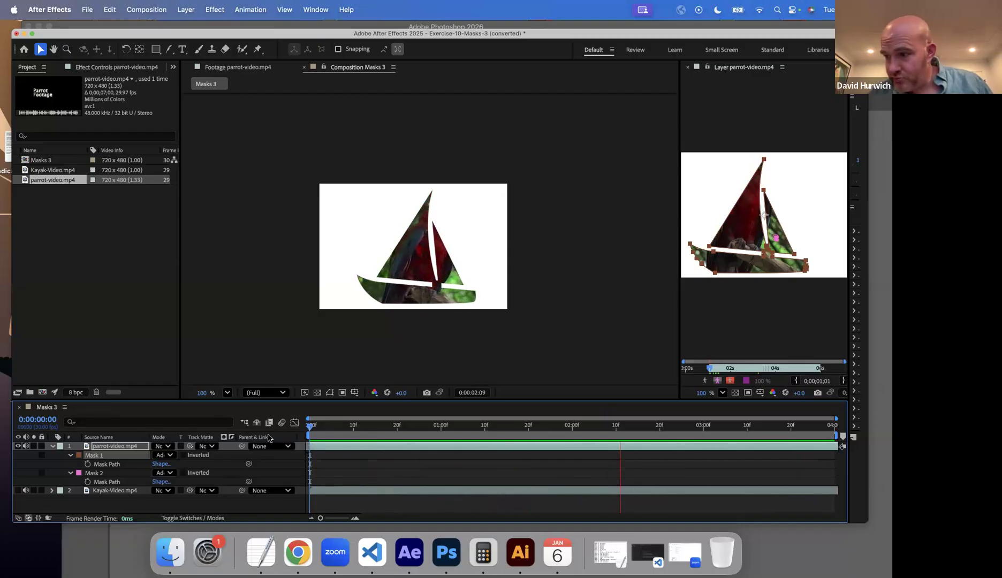
pyautogui.press('space')
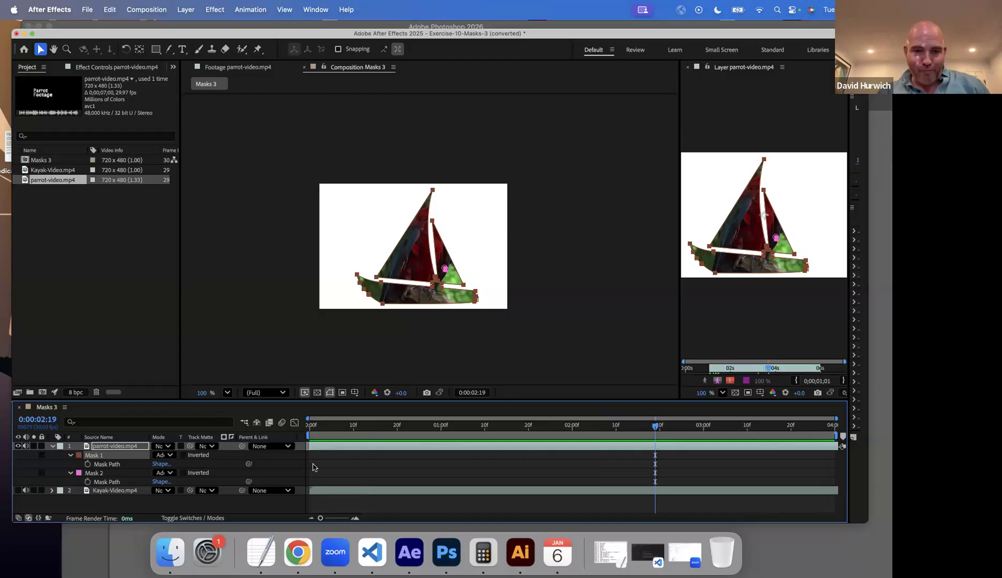
pyautogui.click(52, 446)
pyautogui.press('space')
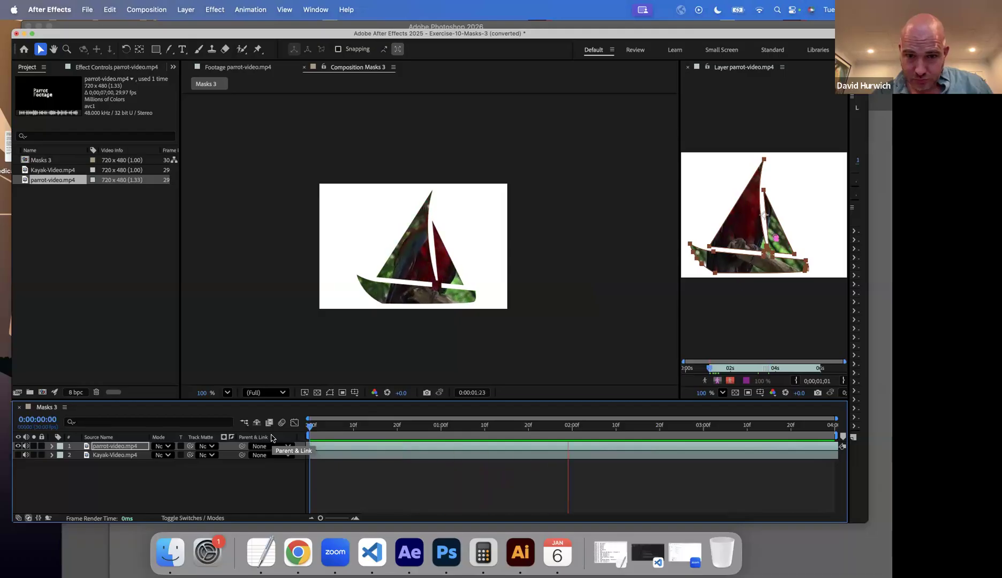
pyautogui.press('space')
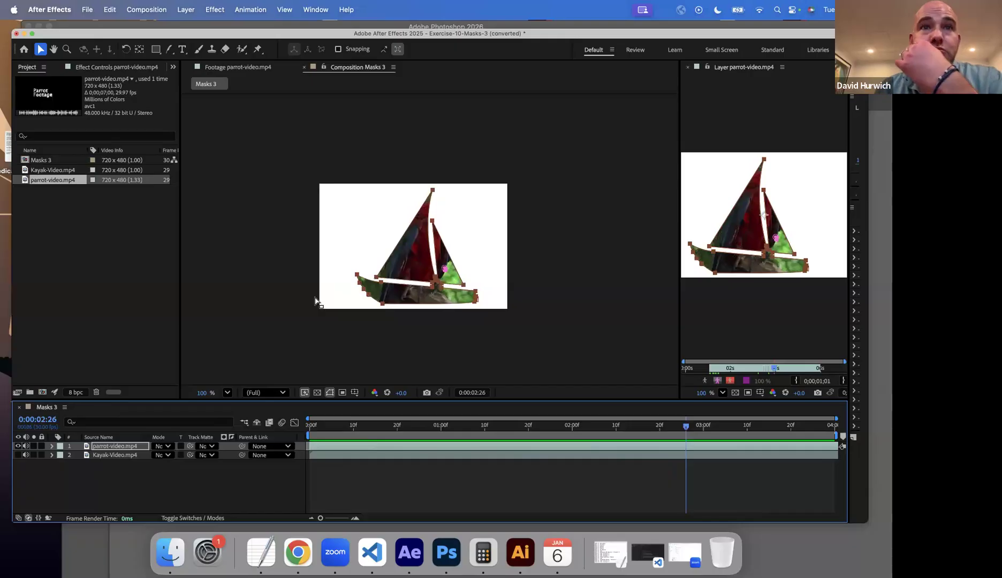
# Save the project as Exercise-10-Masks-3 (converted).aep in the In Class Drills folder.
pyautogui.click(87, 9)
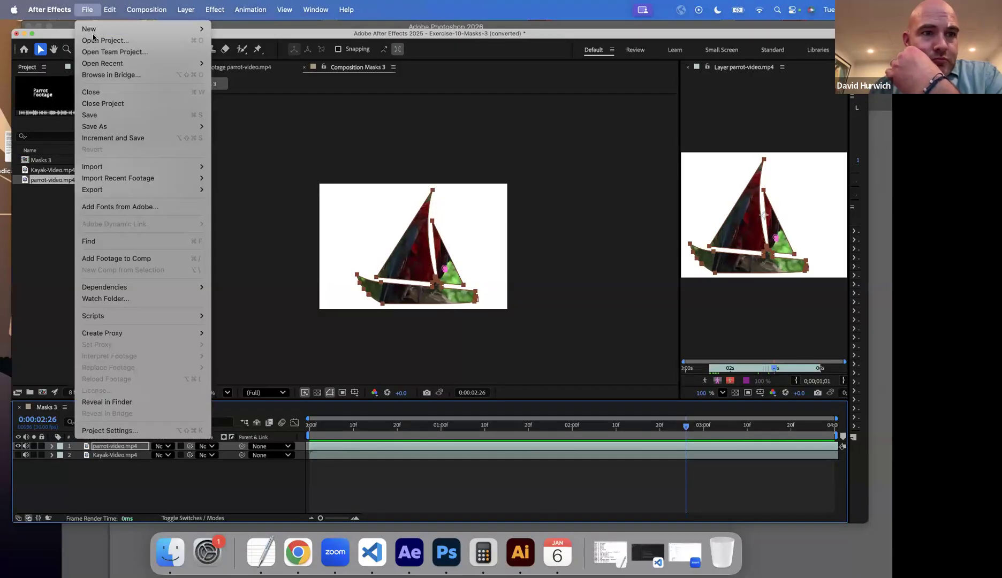
pyautogui.click(111, 115)
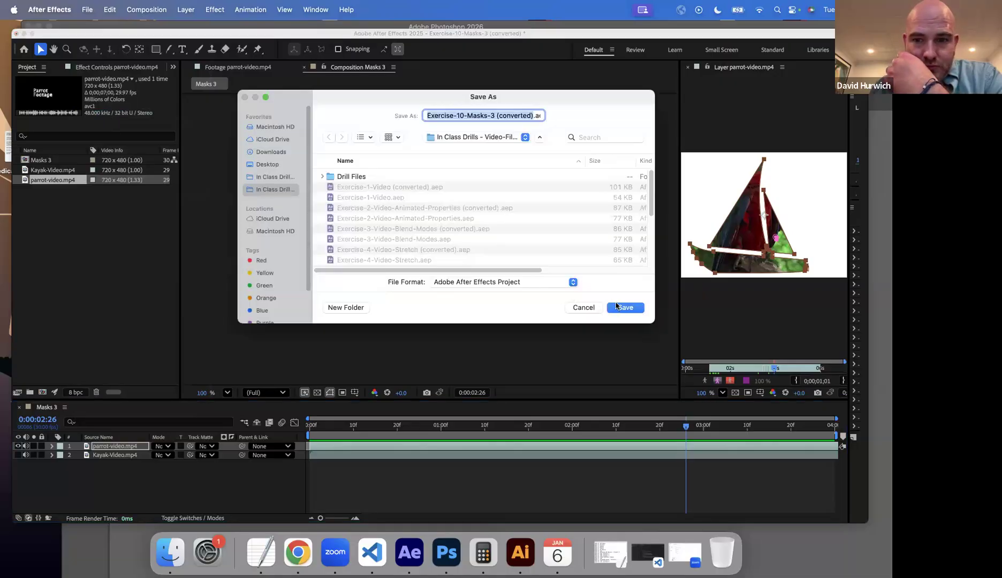
pyautogui.press('Return')
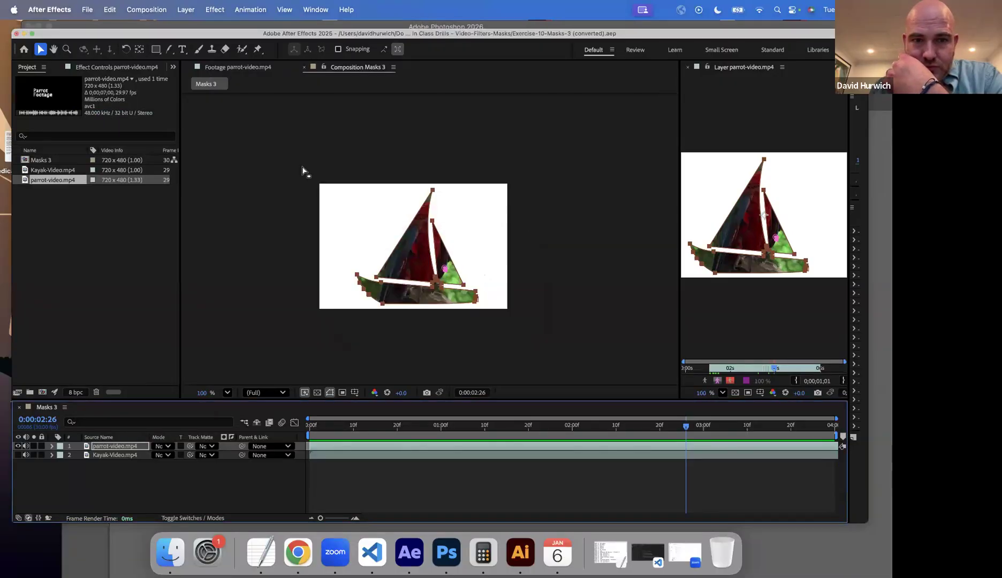
# Open the project Exercise-11-Masks-4.aep from the drills folder and accept its conversion.
pyautogui.click(85, 10)
pyautogui.click(96, 42)
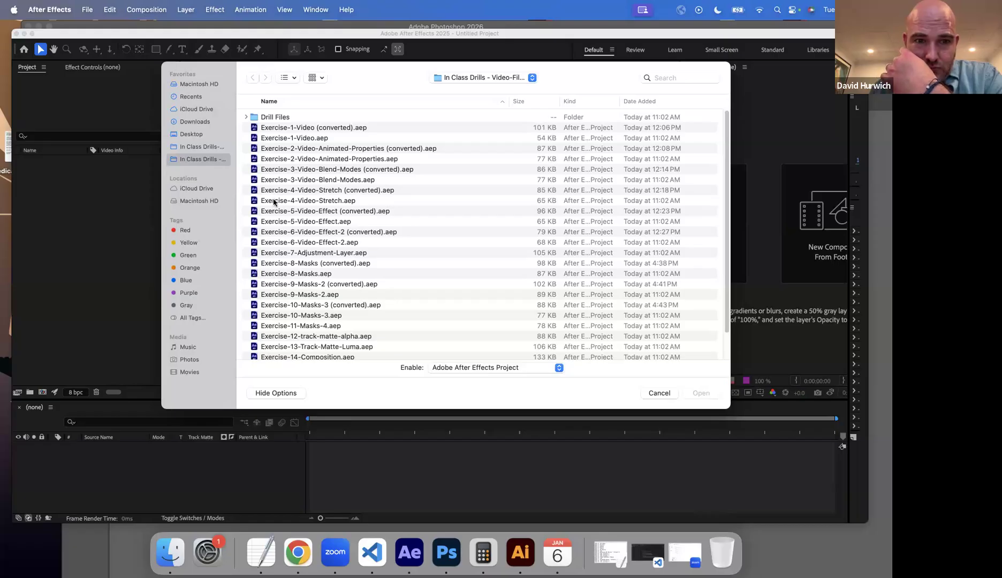
pyautogui.doubleClick(310, 327)
pyautogui.click(537, 317)
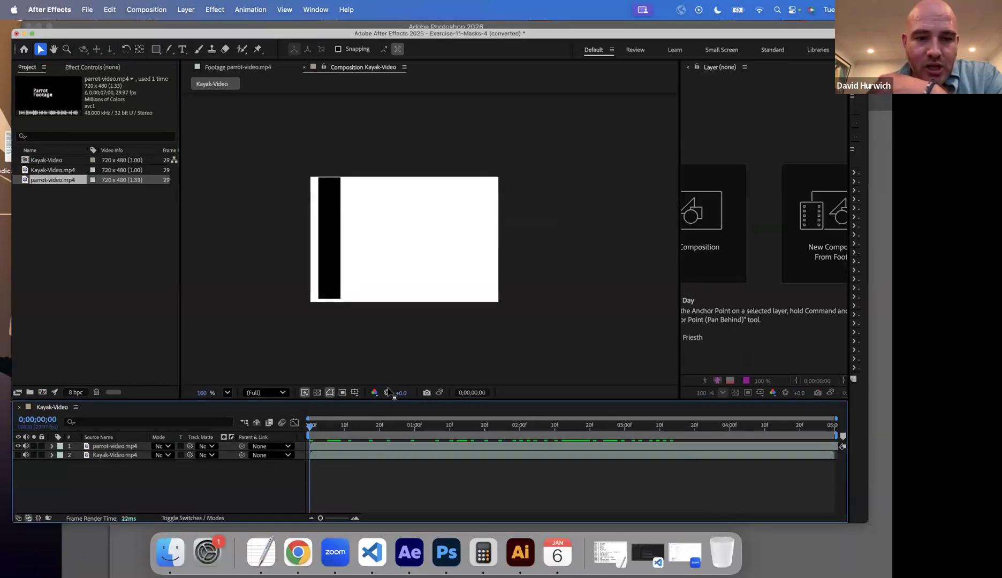
# Delete the existing animated Mask 1 from the parrot-video.mp4 layer.
pyautogui.moveTo(375, 434); pyautogui.dragTo(273, 420)
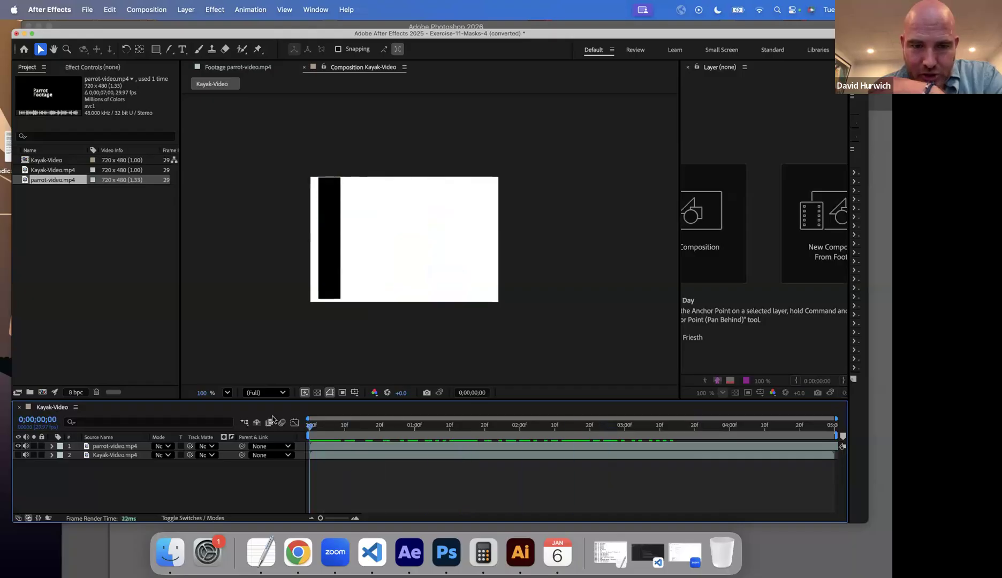
pyautogui.click(104, 445)
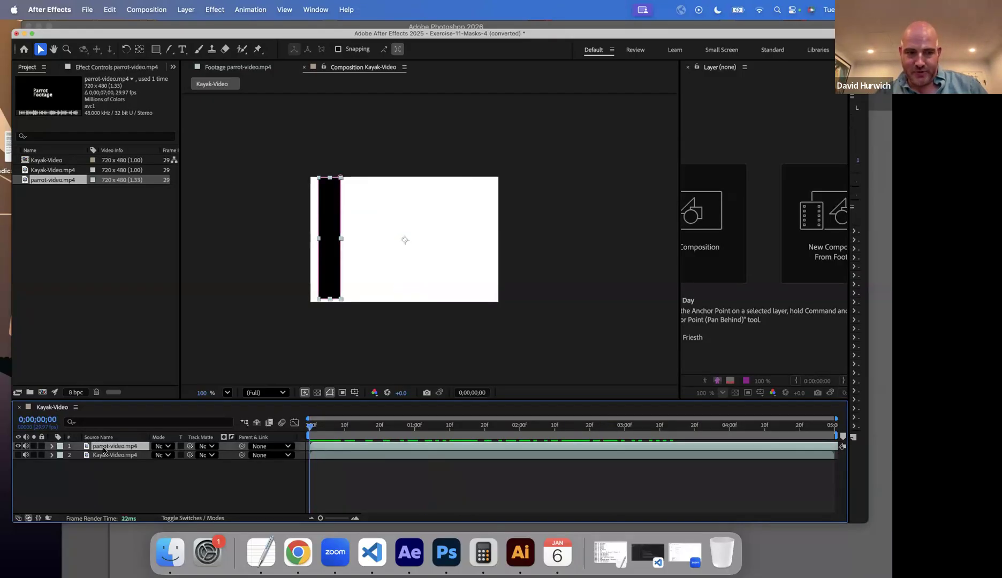
pyautogui.press('m')
pyautogui.click(97, 456)
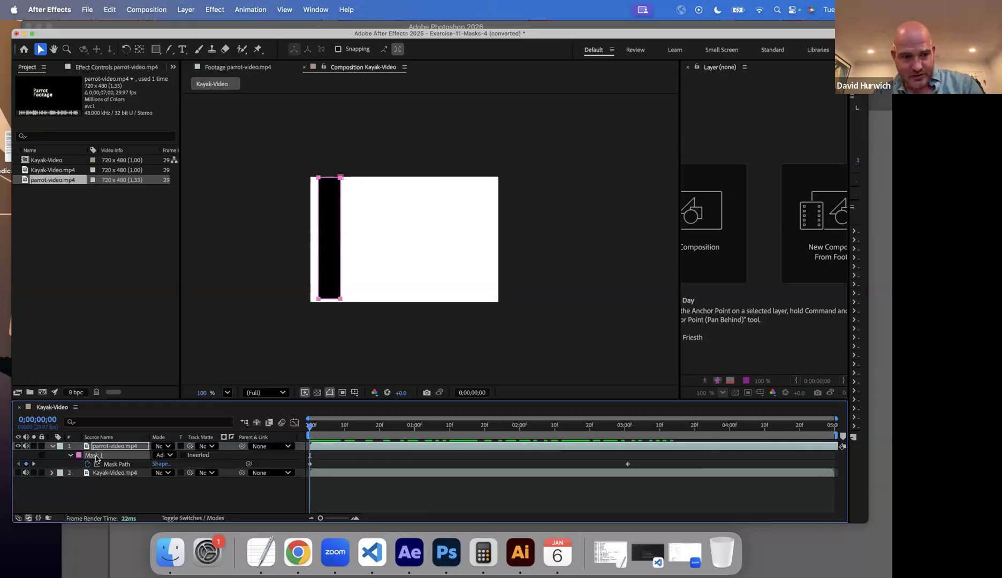
pyautogui.press('Delete')
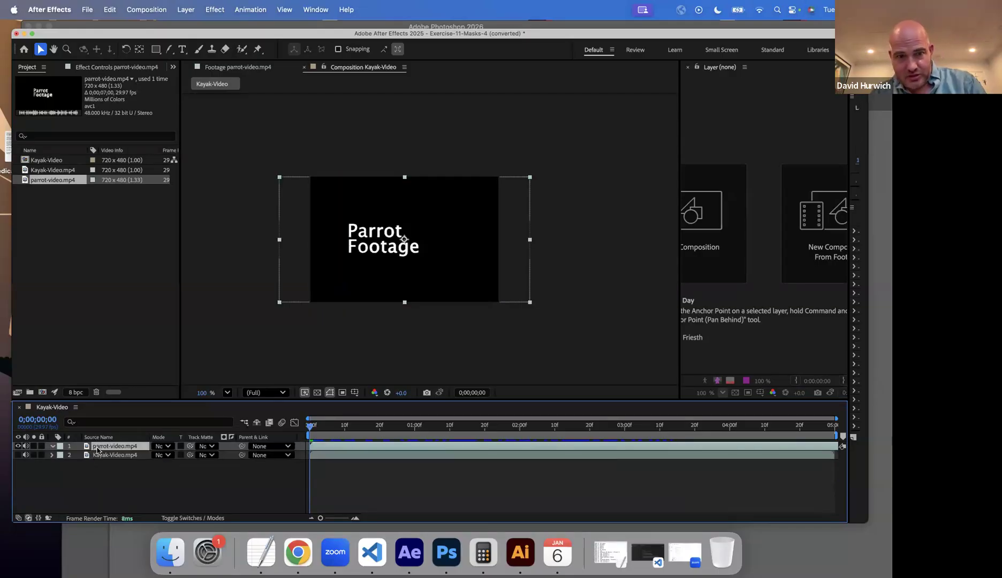
# Check the star mask on the Kayak-Video.mp4 layer by briefly hiding the parrot-video.mp4 layer, then showing it again.
pyautogui.click(104, 455)
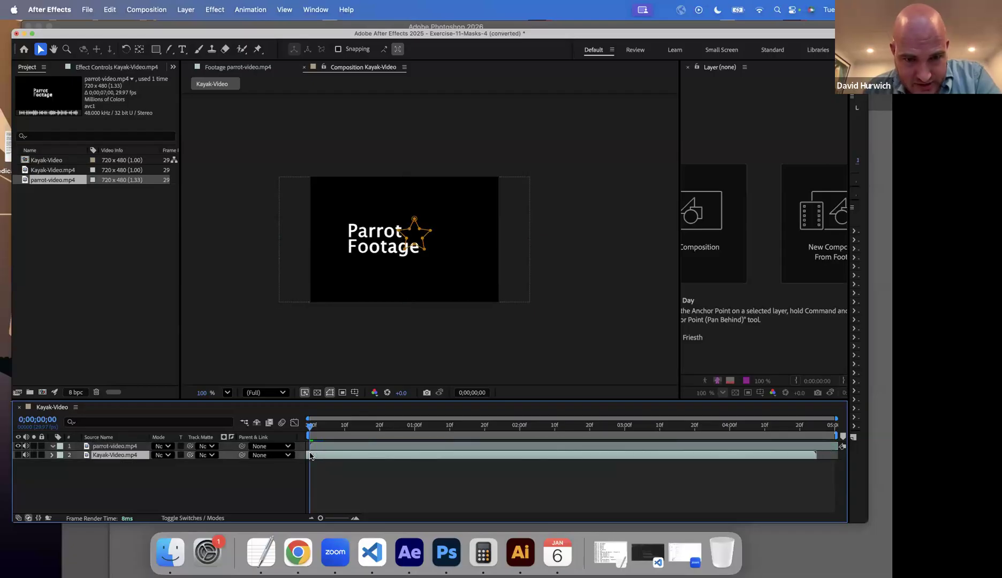
pyautogui.moveTo(103, 459); pyautogui.dragTo(330, 460)
pyautogui.click(19, 447)
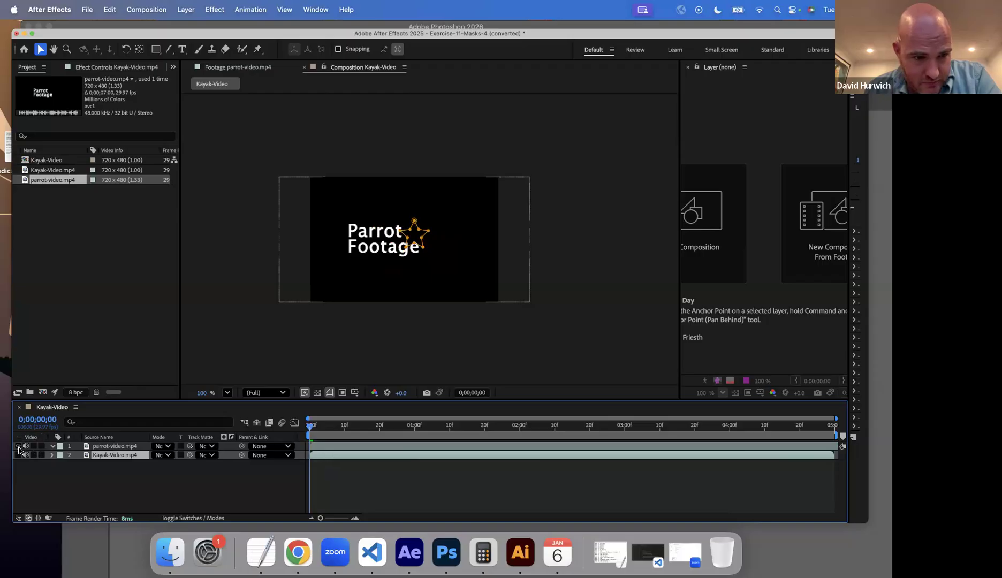
pyautogui.click(18, 456)
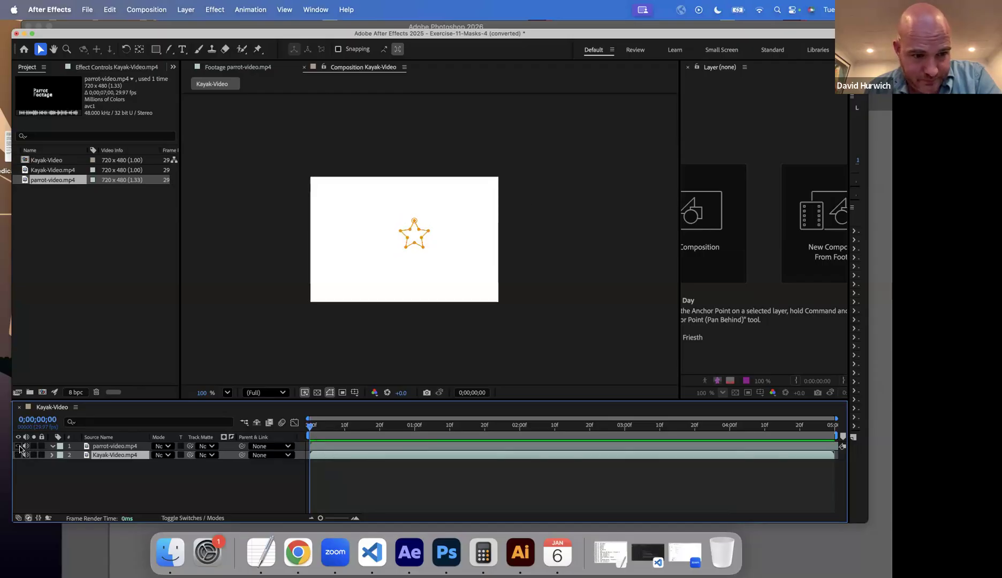
pyautogui.click(18, 446)
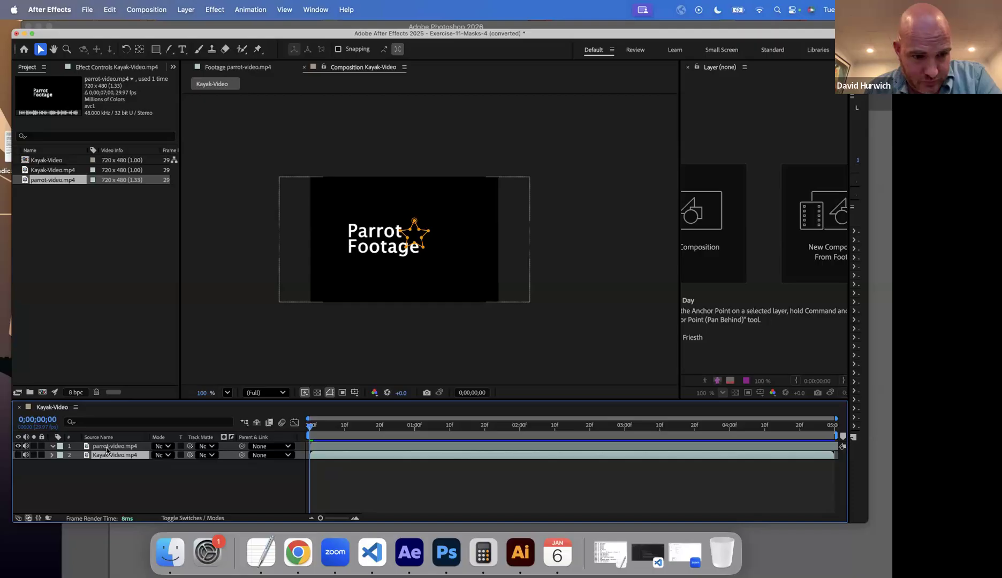
# Draw a tall, narrow rectangular mask on the parrot-video.mp4 layer along the frame's left edge.
pyautogui.click(383, 445)
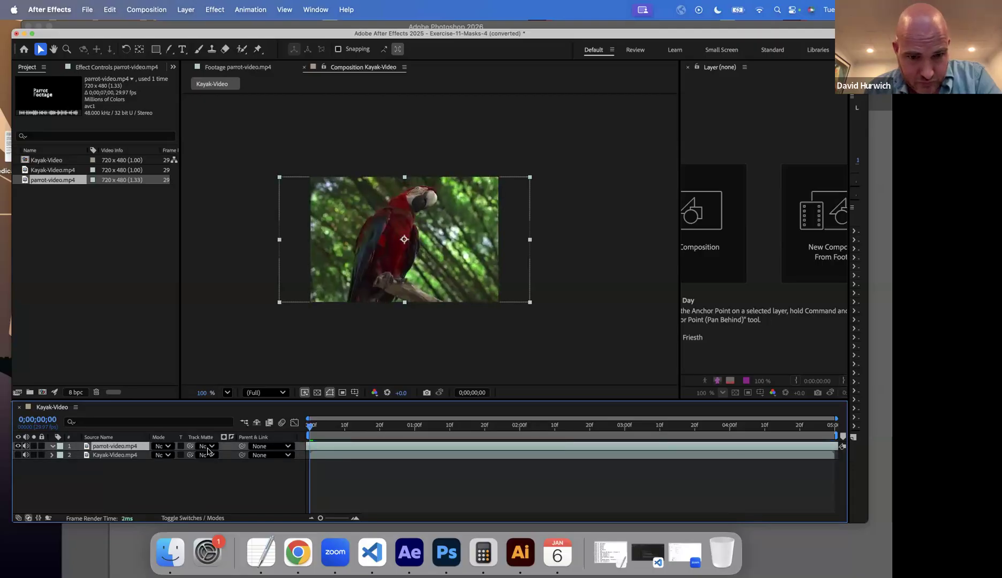
pyautogui.click(113, 271)
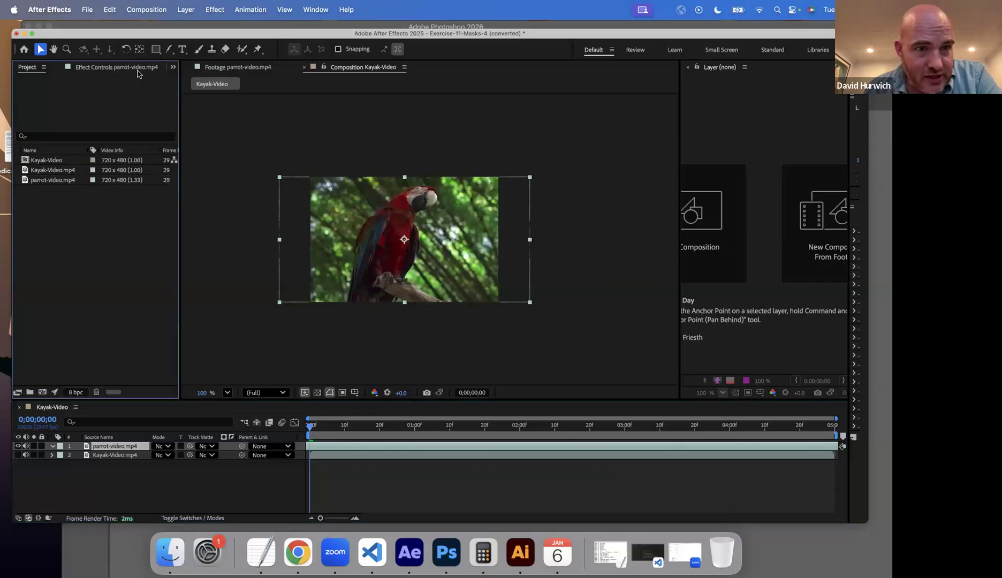
pyautogui.click(156, 50)
pyautogui.moveTo(315, 182); pyautogui.dragTo(330, 201)
pyautogui.moveTo(354, 265)
pyautogui.mouseDown()
pyautogui.moveTo(359, 301)
pyautogui.moveTo(338, 297)
pyautogui.mouseUp()
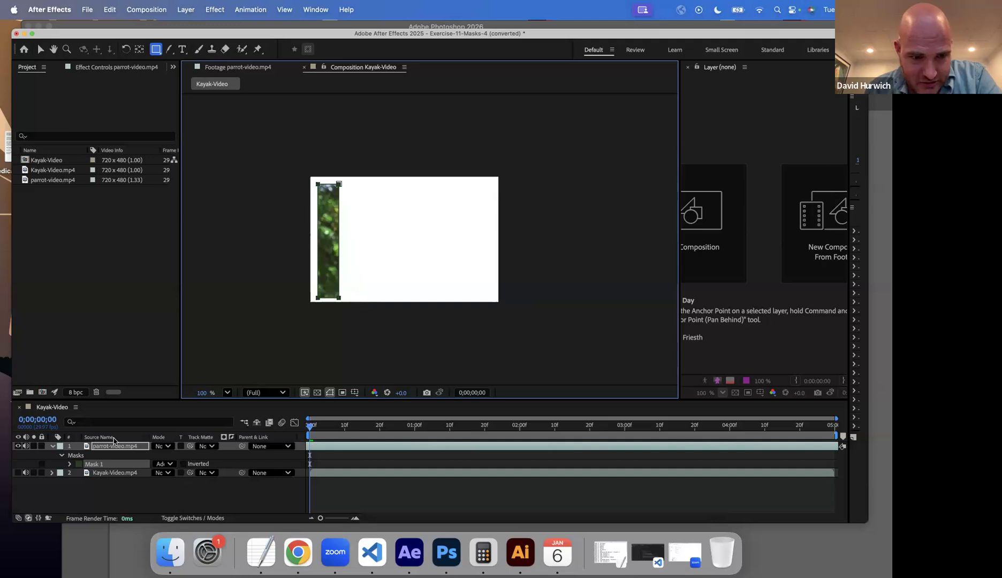
# Expand Mask 1's properties and set a Mask Path keyframe at 0;00;00;00.
pyautogui.click(69, 464)
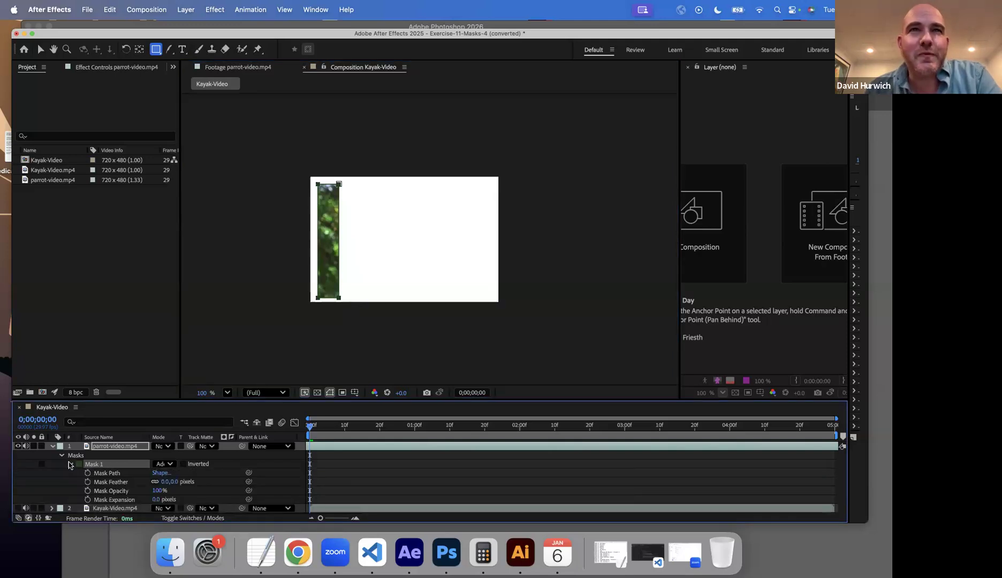
pyautogui.click(70, 464)
pyautogui.click(70, 464)
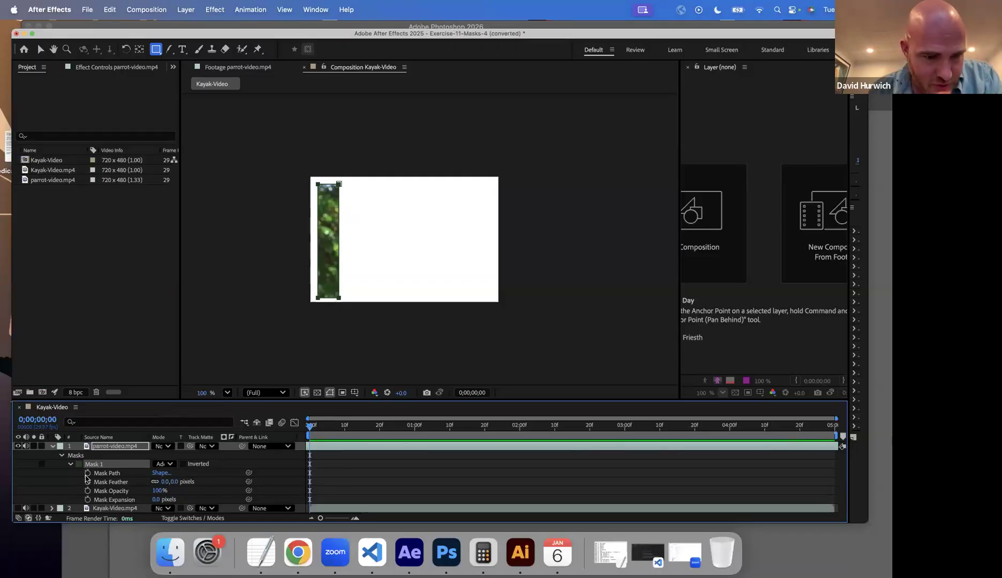
pyautogui.click(88, 473)
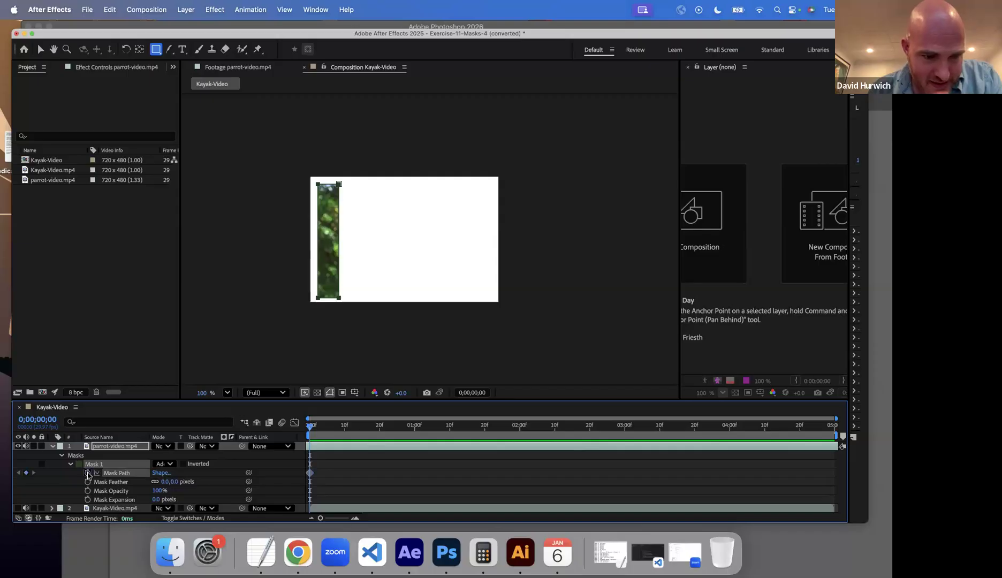
# At 0;00;03;00, stretch the rectangular mask's right side nearly to the frame's right edge and preview the reveal from the start.
pyautogui.moveTo(312, 429); pyautogui.dragTo(625, 435)
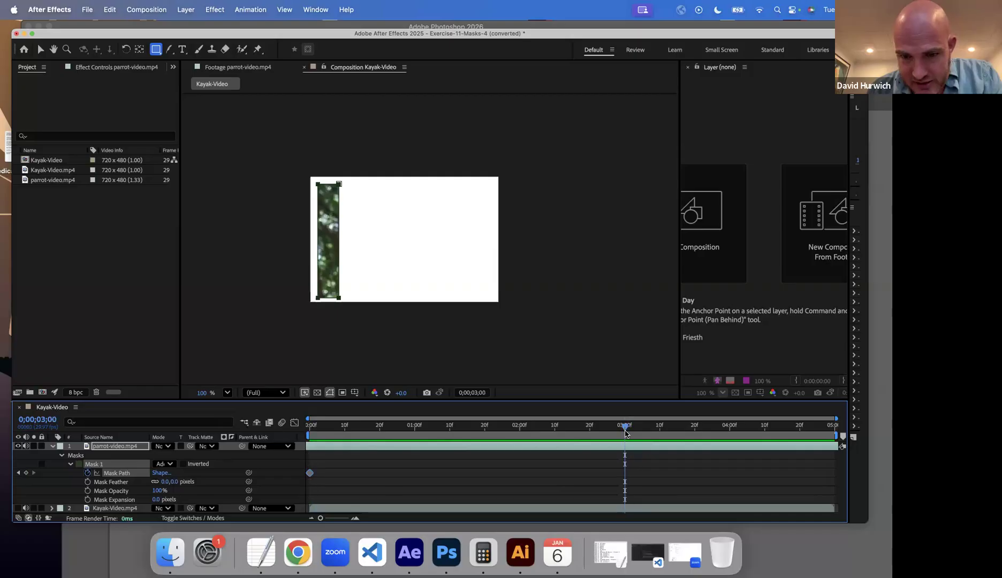
pyautogui.click(42, 49)
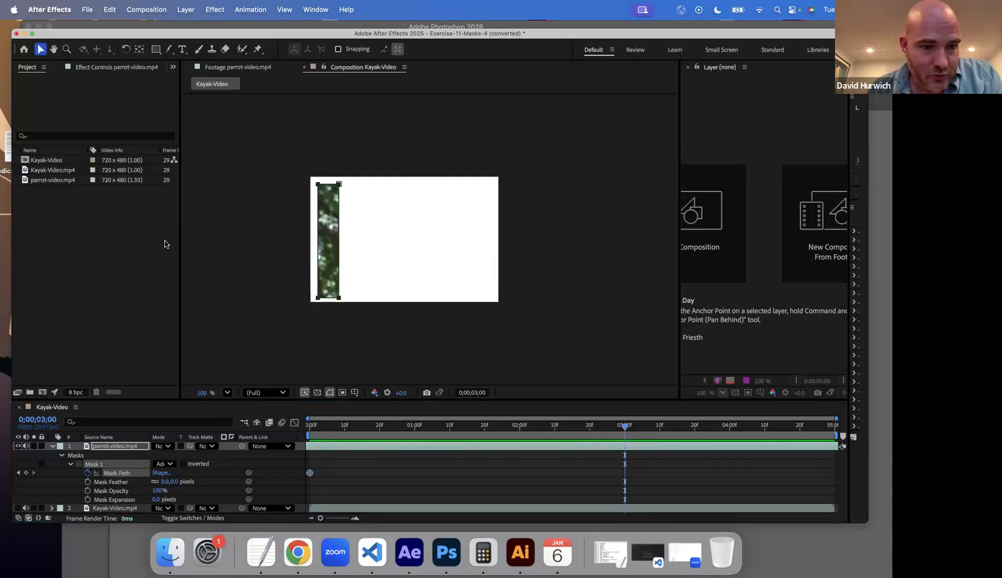
pyautogui.click(339, 225)
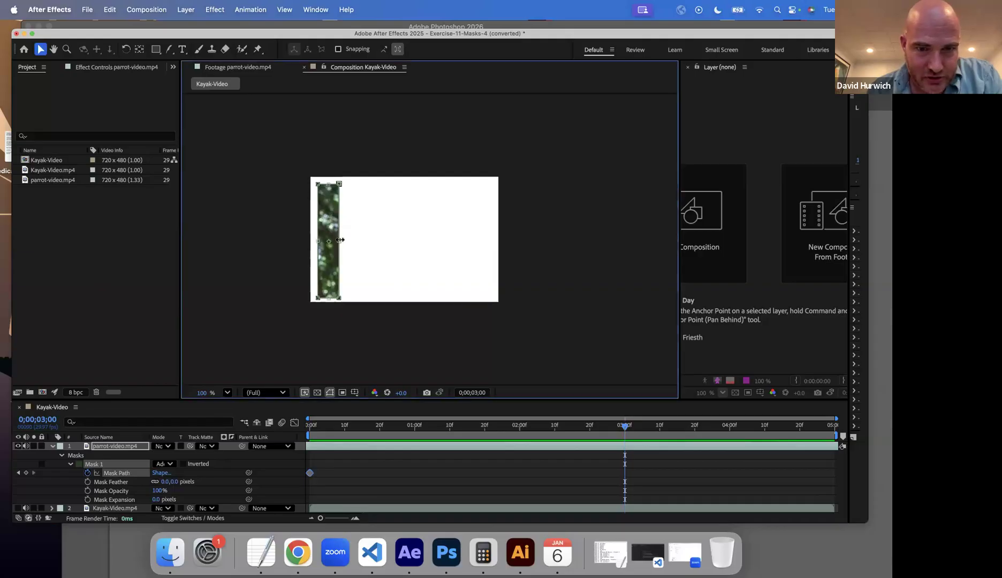
pyautogui.moveTo(339, 244); pyautogui.dragTo(493, 244)
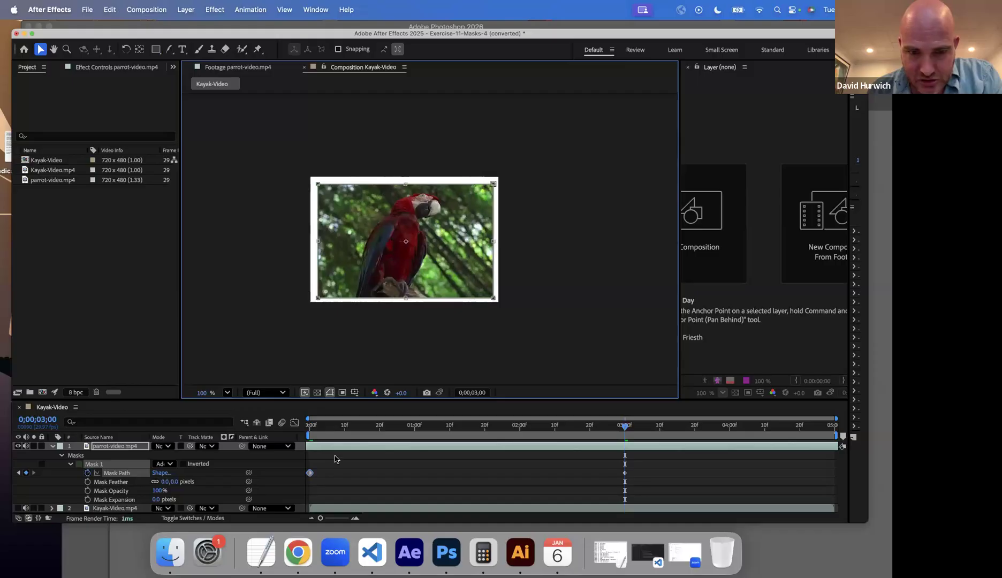
pyautogui.moveTo(311, 427); pyautogui.dragTo(295, 430)
pyautogui.press('space')
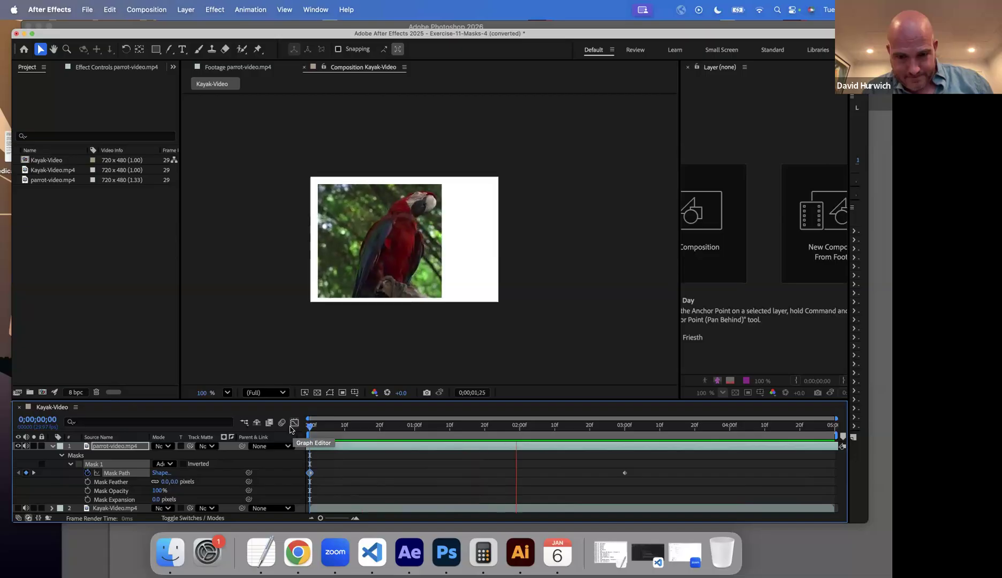
# Stop the preview, collapse and hide the parrot-video.mp4 layer, show the Kayak-Video.mp4 layer, and return to 0;00;00;00.
pyautogui.press('space')
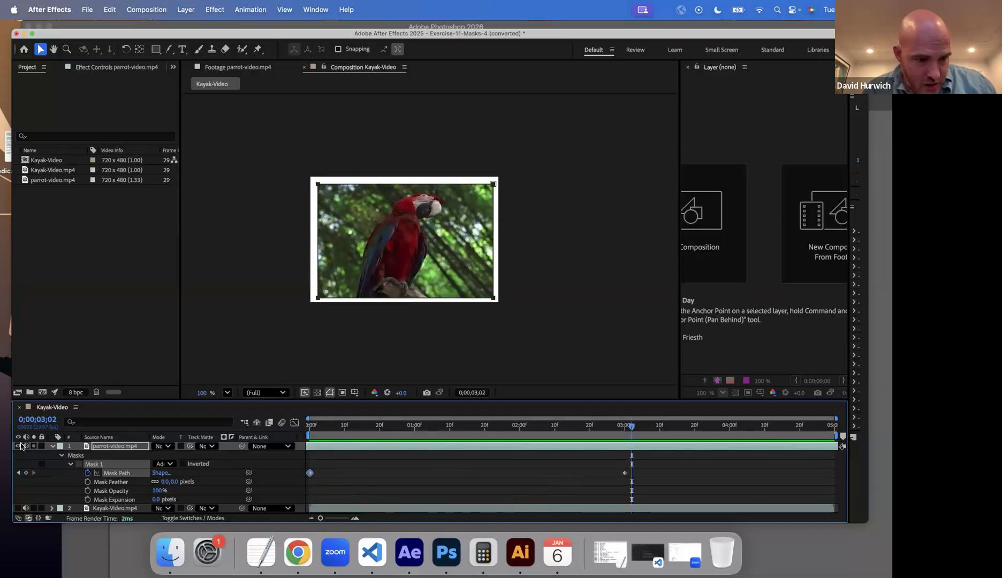
pyautogui.click(53, 447)
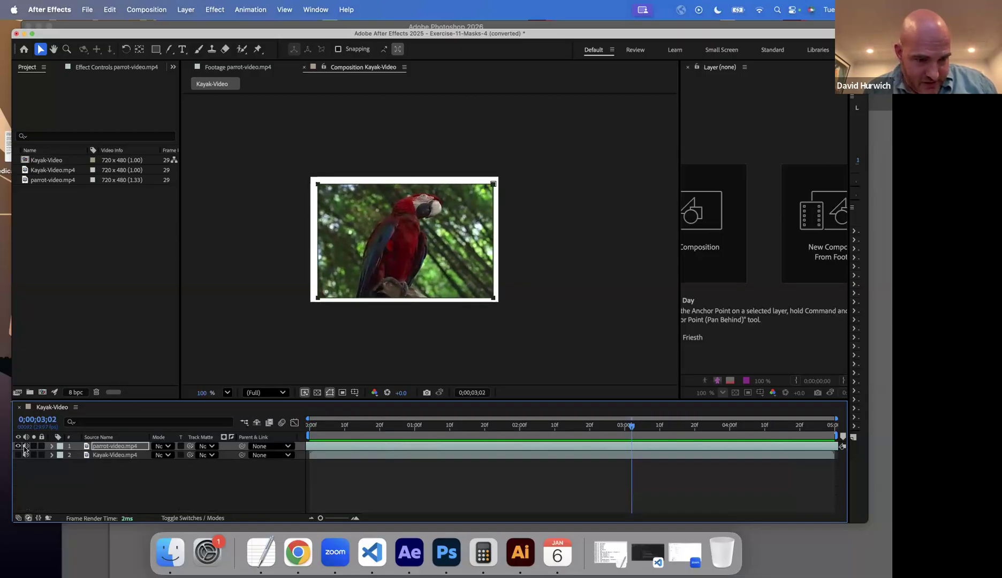
pyautogui.click(18, 446)
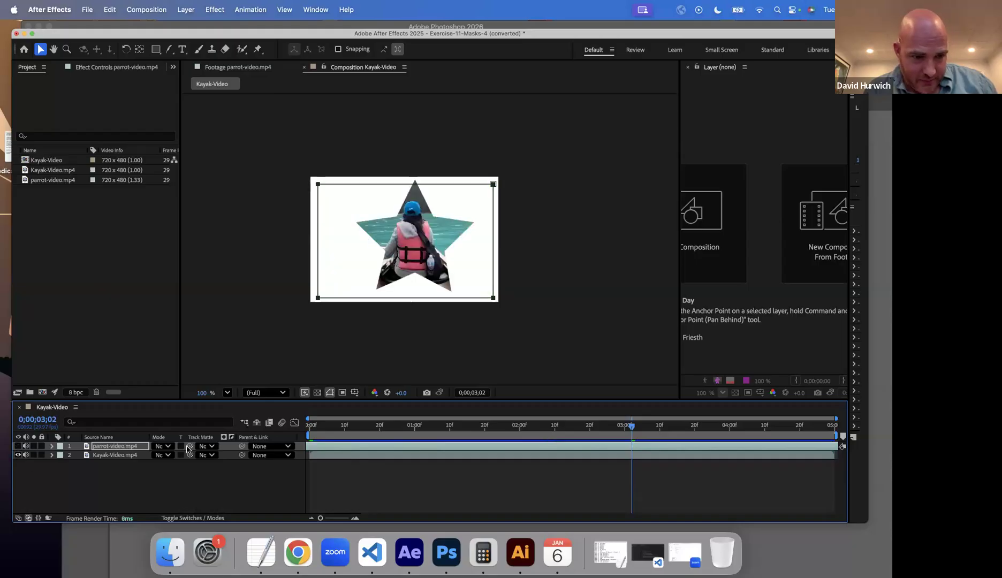
pyautogui.press('Home')
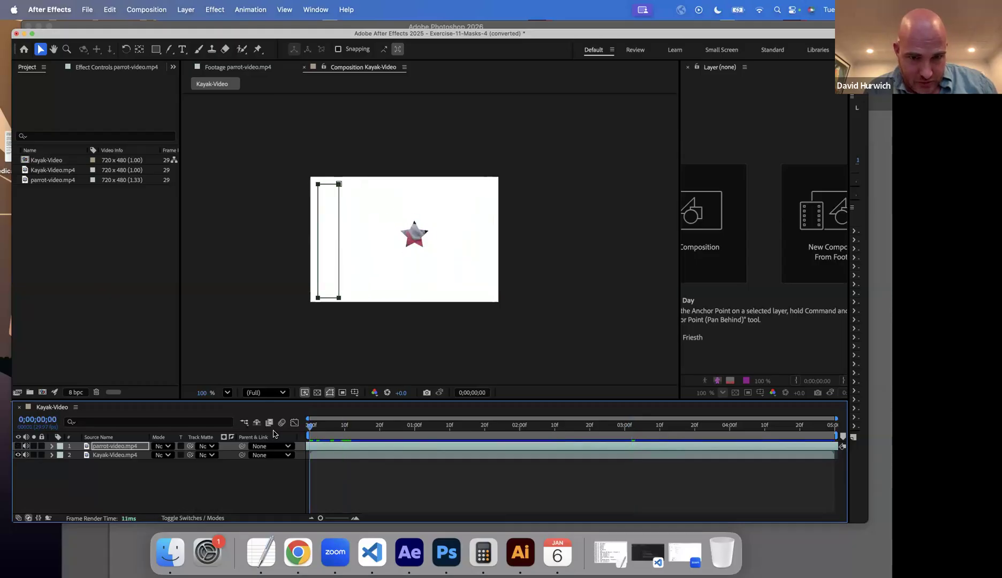
# Delete the existing animated star mask, Mask 1, from the Kayak-Video.mp4 layer.
pyautogui.click(101, 454)
pyautogui.press('m')
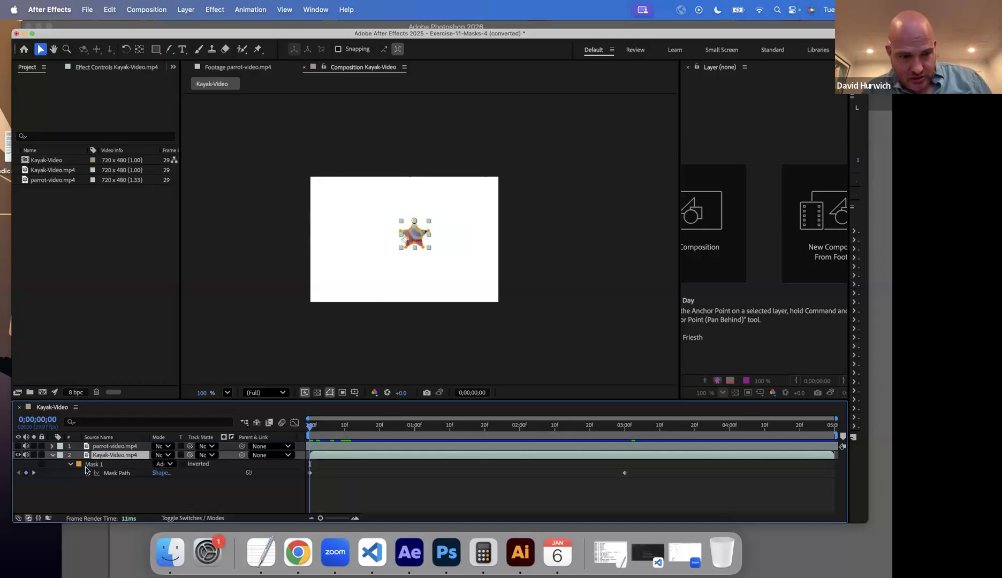
pyautogui.click(86, 466)
pyautogui.press('Delete')
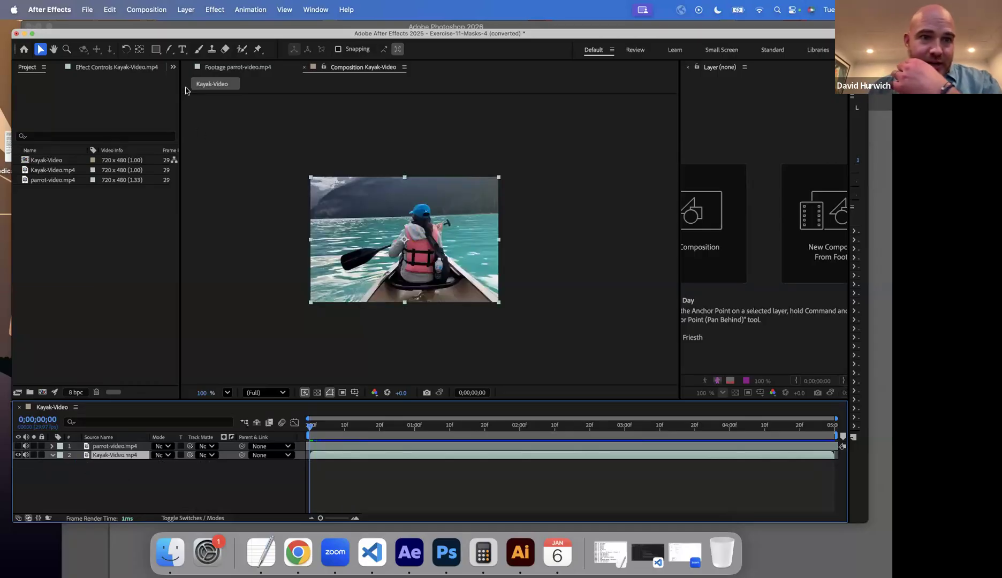
# Draw a small star mask near the centre of the Kayak-Video.mp4 layer and set its Mask Path keyframe at 0;00;00;00.
pyautogui.moveTo(156, 48); pyautogui.dragTo(182, 95)
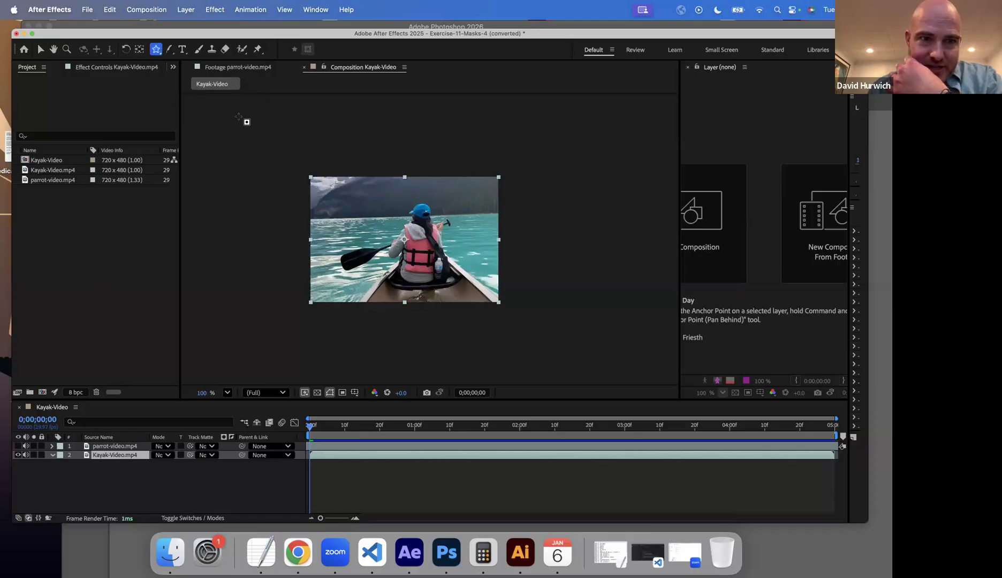
pyautogui.moveTo(156, 48); pyautogui.dragTo(179, 96)
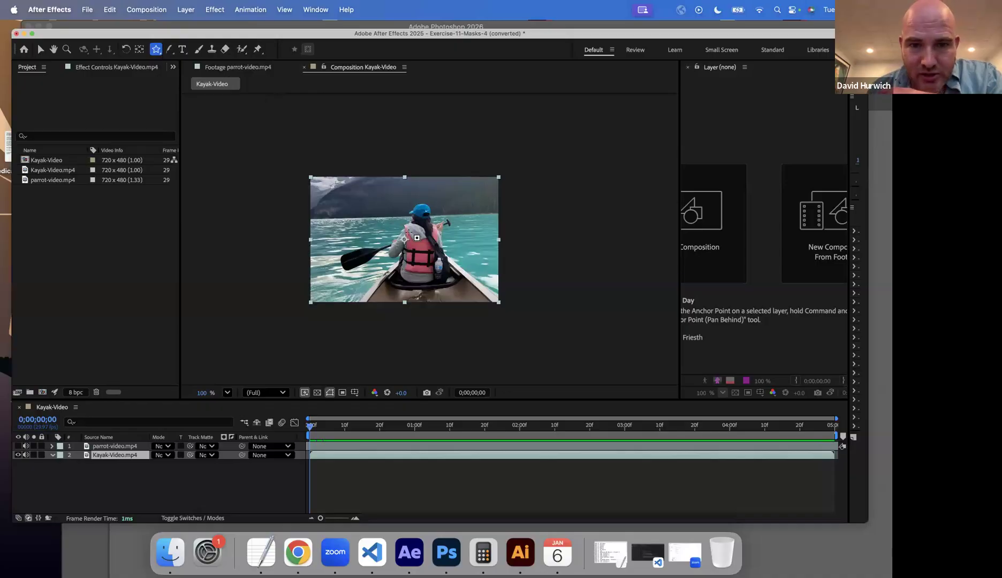
pyautogui.moveTo(407, 231); pyautogui.dragTo(423, 248)
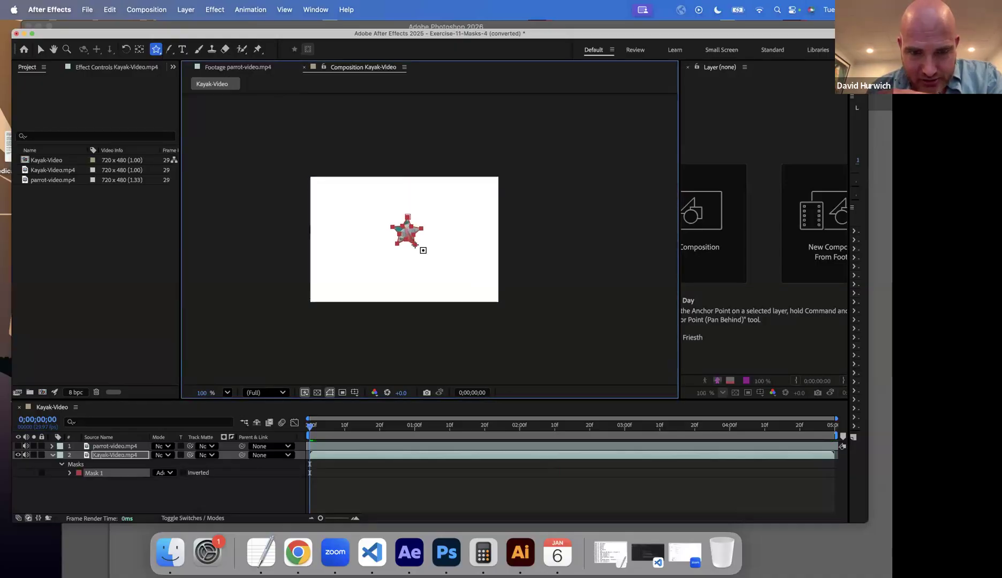
pyautogui.click(69, 473)
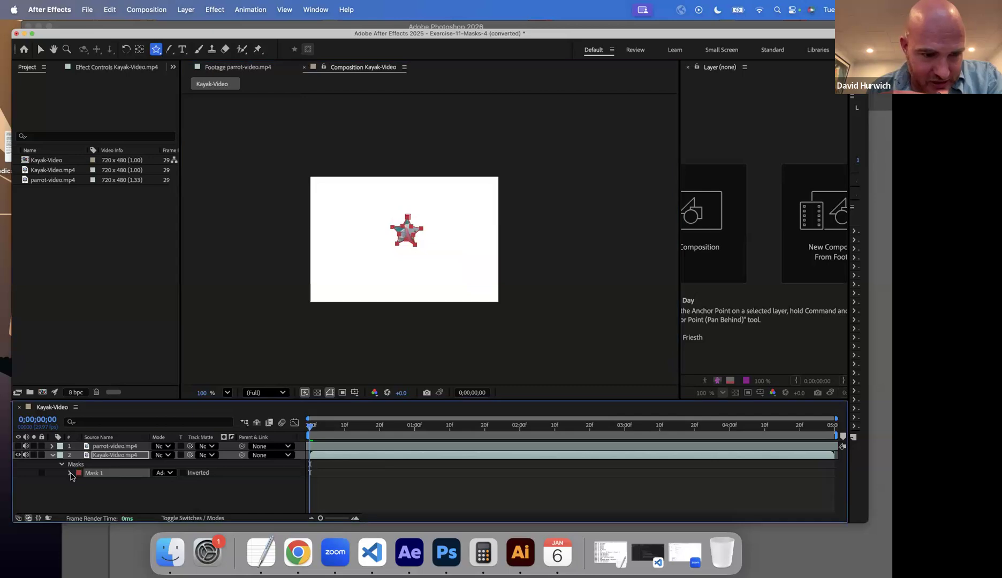
pyautogui.click(88, 482)
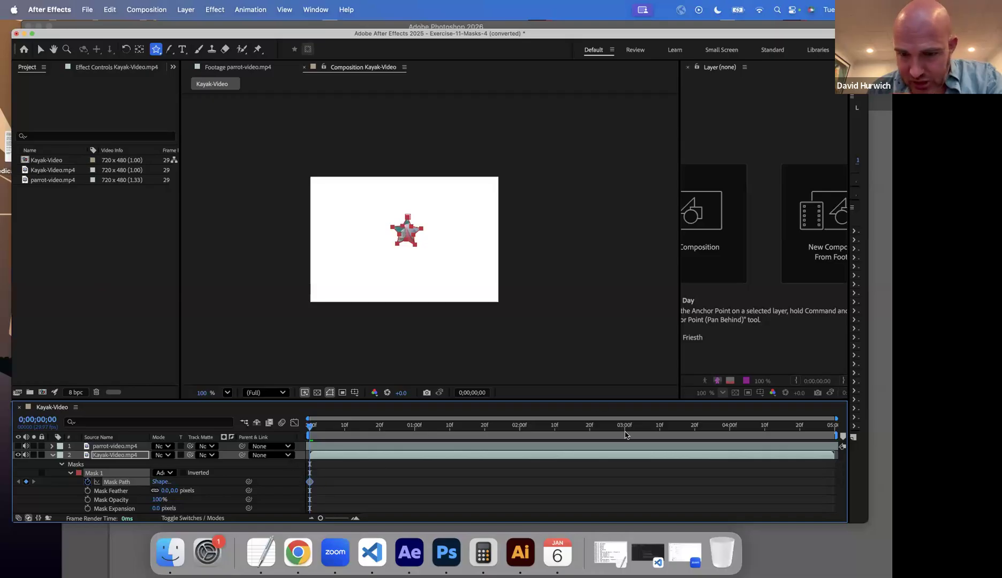
# Move the current time to 0;00;03;01, enlarge the composition view to 200%, and activate the Selection tool.
pyautogui.click(625, 429)
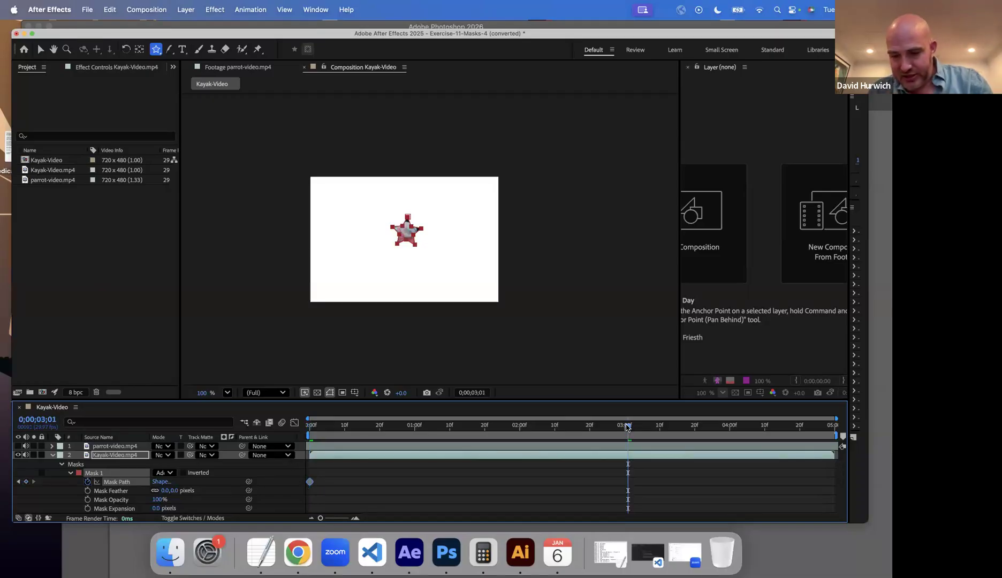
pyautogui.press('.')
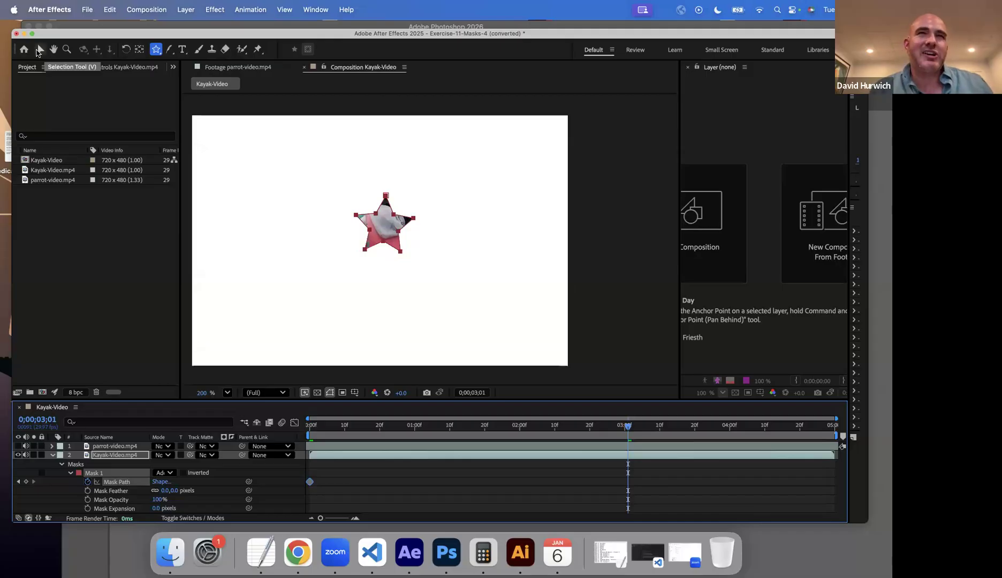
pyautogui.click(40, 51)
# Try to enlarge the star mask from its lower-right corner, and undo the resize.
pyautogui.click(399, 251)
pyautogui.doubleClick(399, 252)
pyautogui.moveTo(413, 252); pyautogui.dragTo(515, 412)
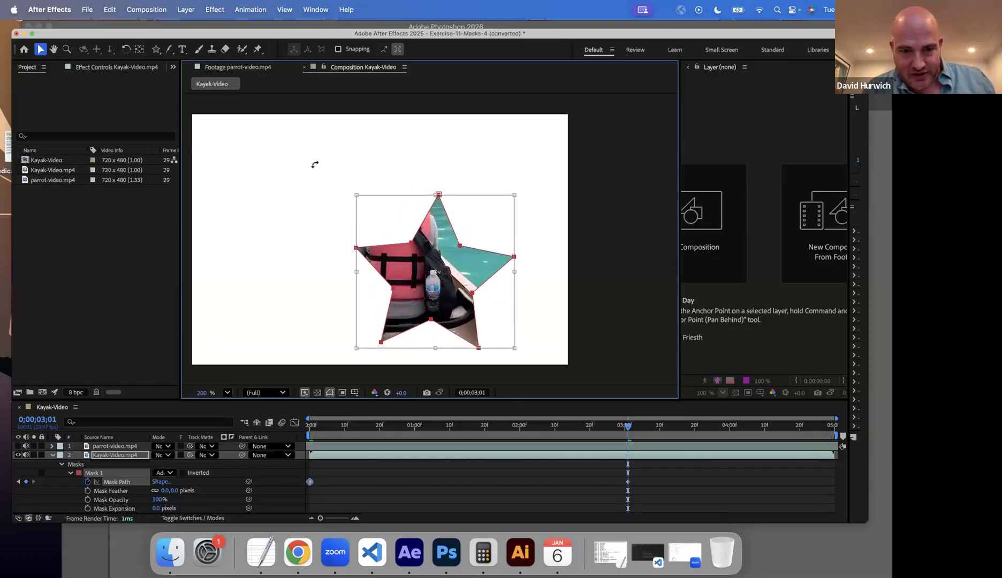
pyautogui.press('super+z')
pyautogui.moveTo(346, 243); pyautogui.dragTo(346, 246)
pyautogui.press('super+z')
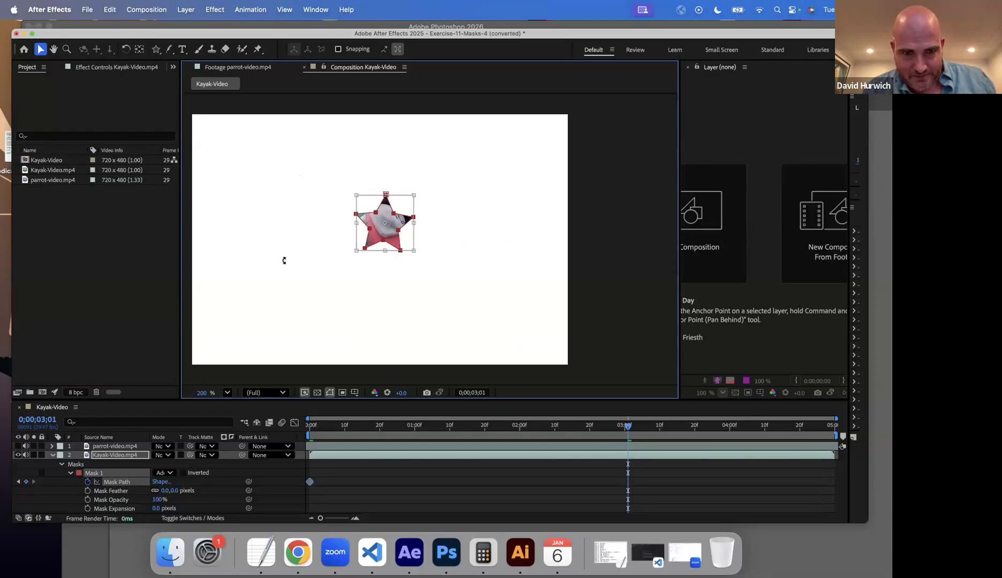
# At 0;00;03;01, enlarge the star mask around the kayaker to nearly the frame's full height and preview the animation from the start.
pyautogui.click(334, 480)
pyautogui.click(371, 232)
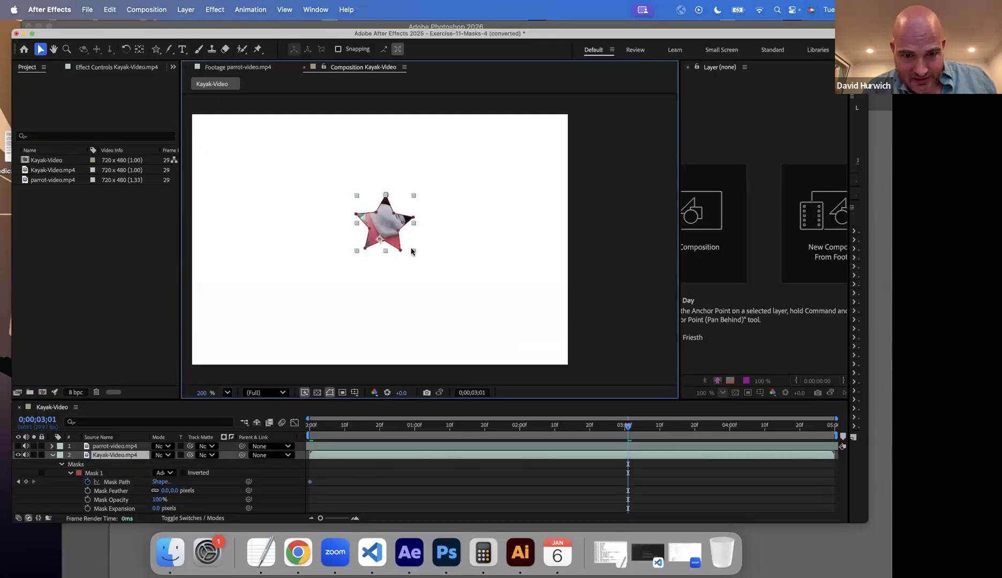
pyautogui.doubleClick(397, 216)
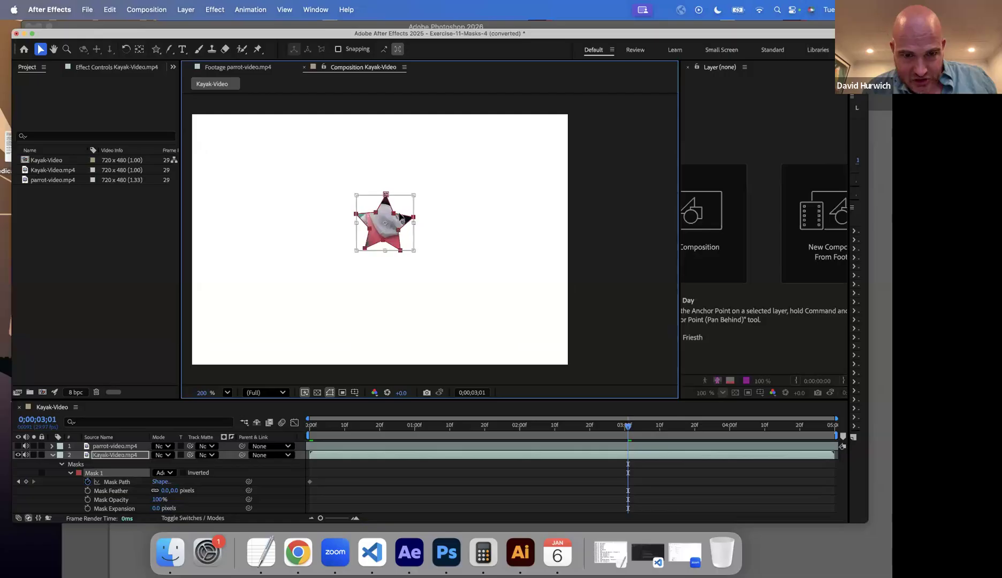
pyautogui.moveTo(412, 250); pyautogui.dragTo(518, 410)
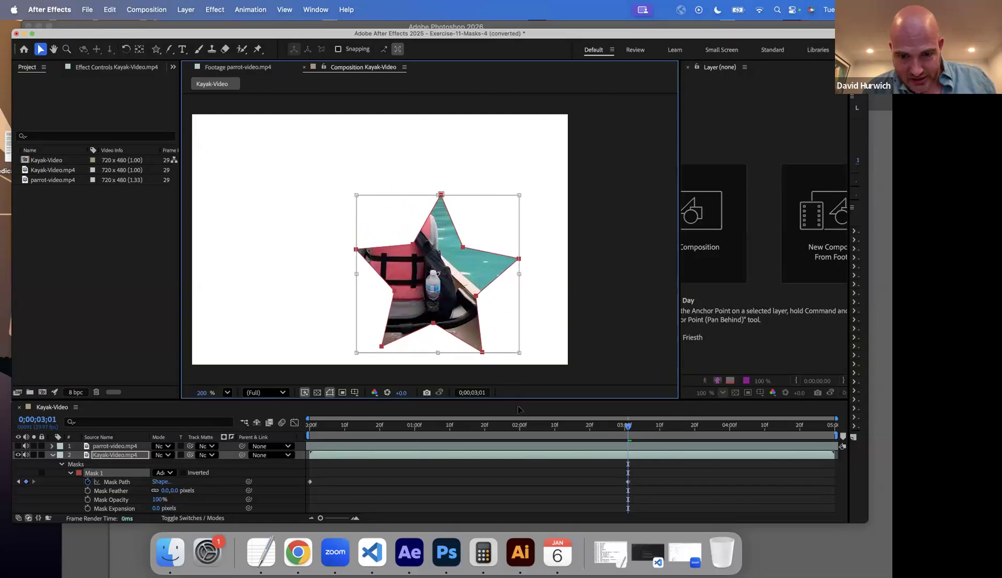
pyautogui.moveTo(354, 196); pyautogui.dragTo(232, 121)
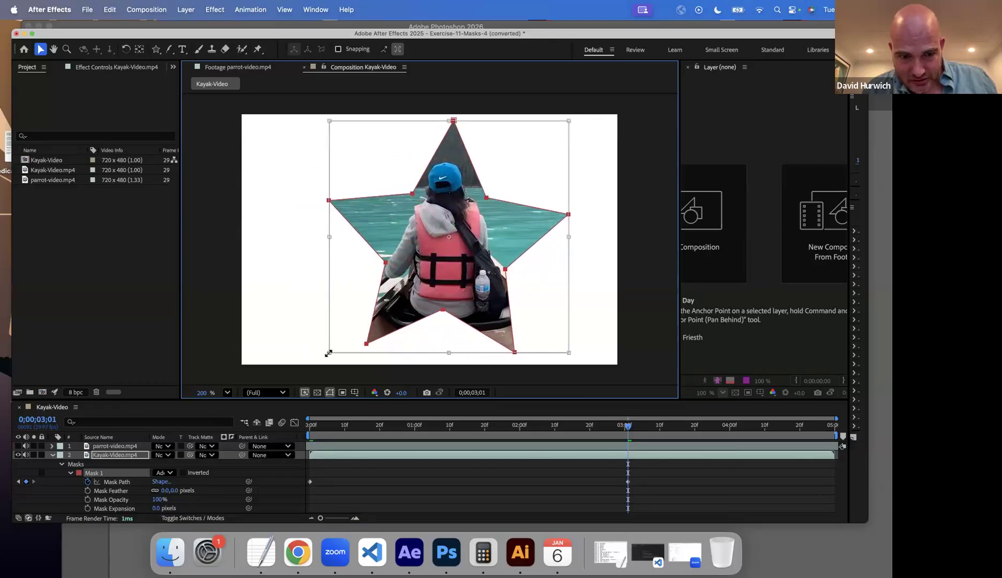
pyautogui.press('Return')
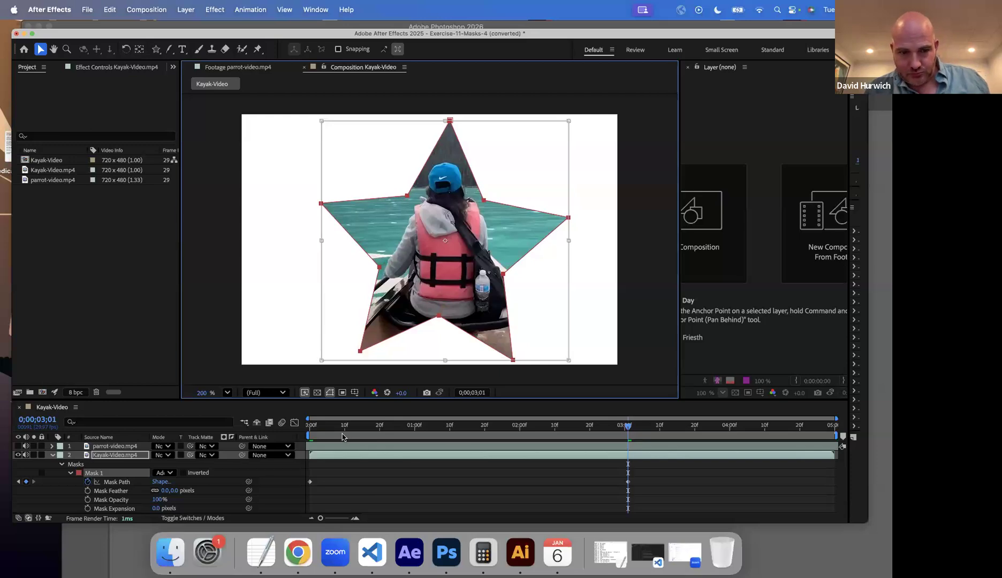
pyautogui.press('Home')
pyautogui.press('space')
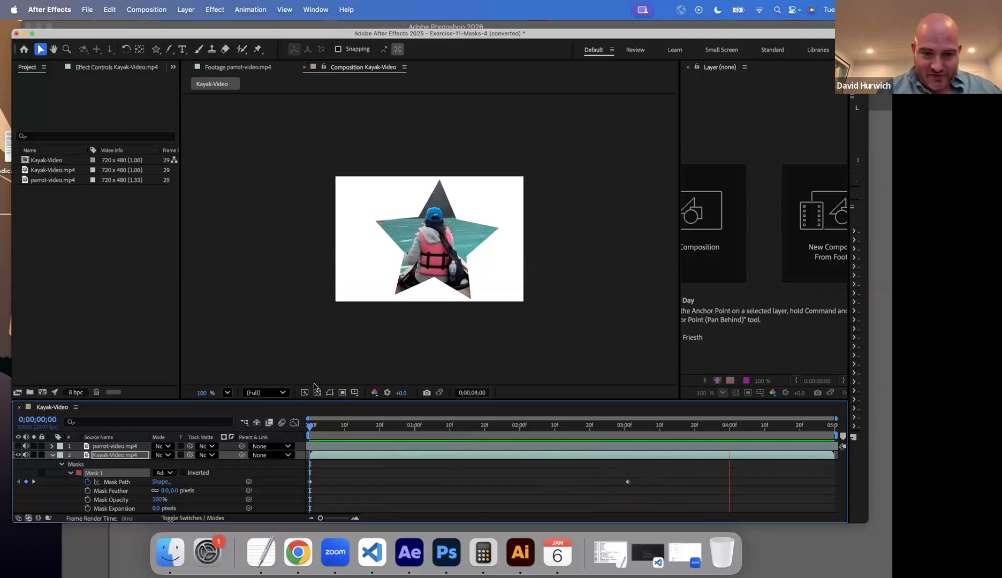
# Speed up the star reveal by moving its second Mask Path keyframe to 0;00;01;00, and preview it from the start.
pyautogui.click(621, 482)
pyautogui.moveTo(628, 482); pyautogui.dragTo(415, 481)
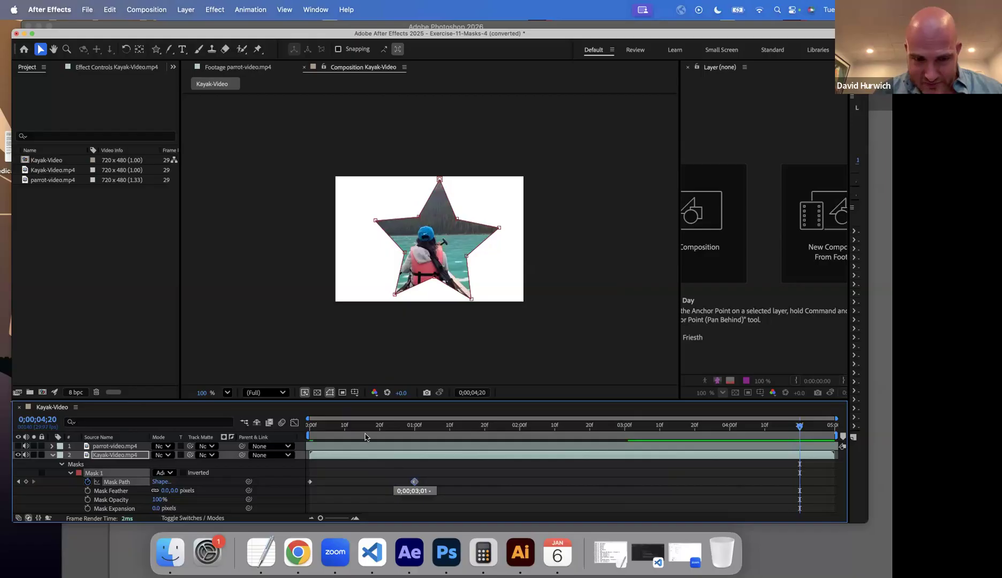
pyautogui.press('Home')
pyautogui.press('space')
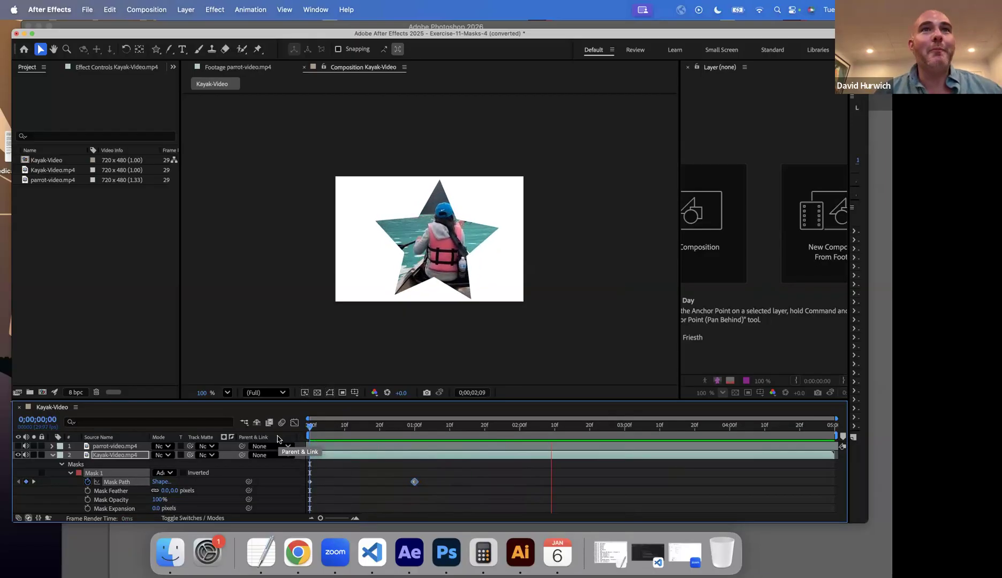
pyautogui.press('space')
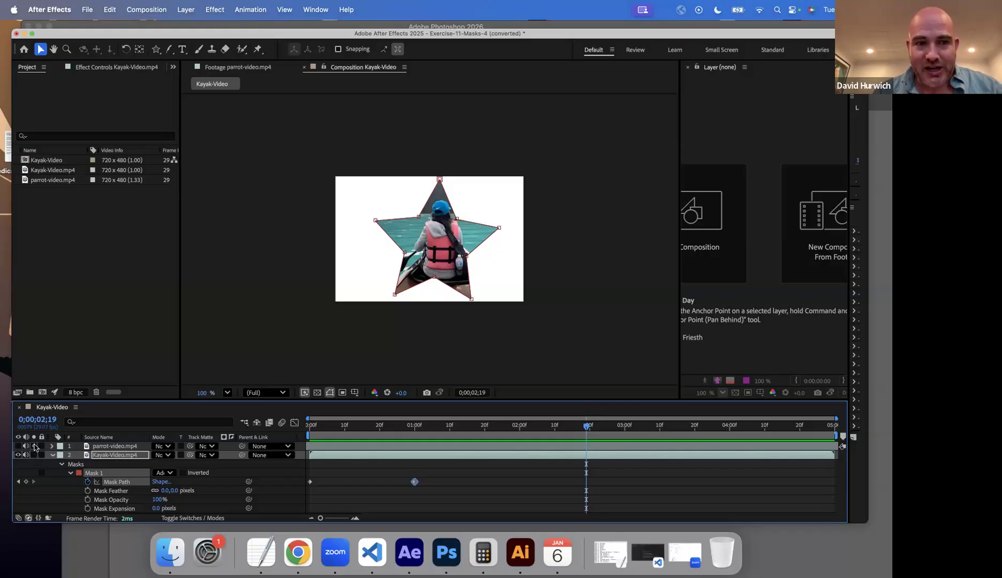
# Replay the shortened star mask reveal from the start, stop playback, and switch to Finder.
pyautogui.click(309, 434)
pyautogui.press('space')
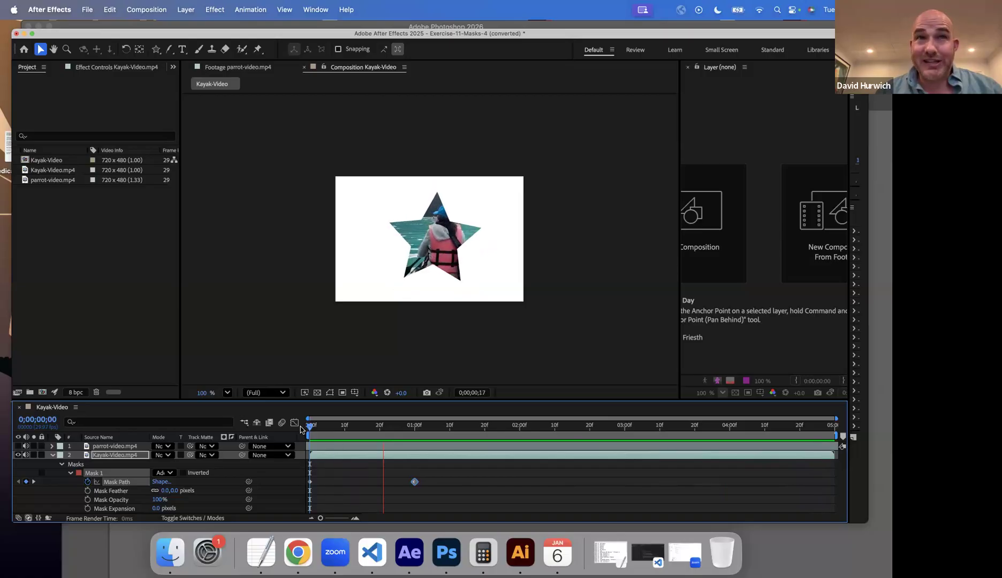
pyautogui.press('space')
pyautogui.click(173, 554)
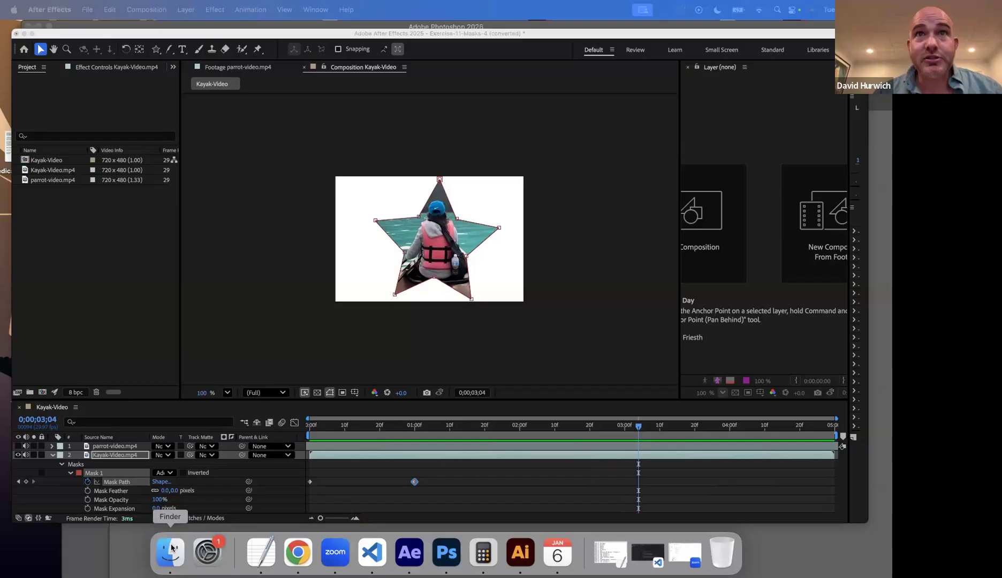